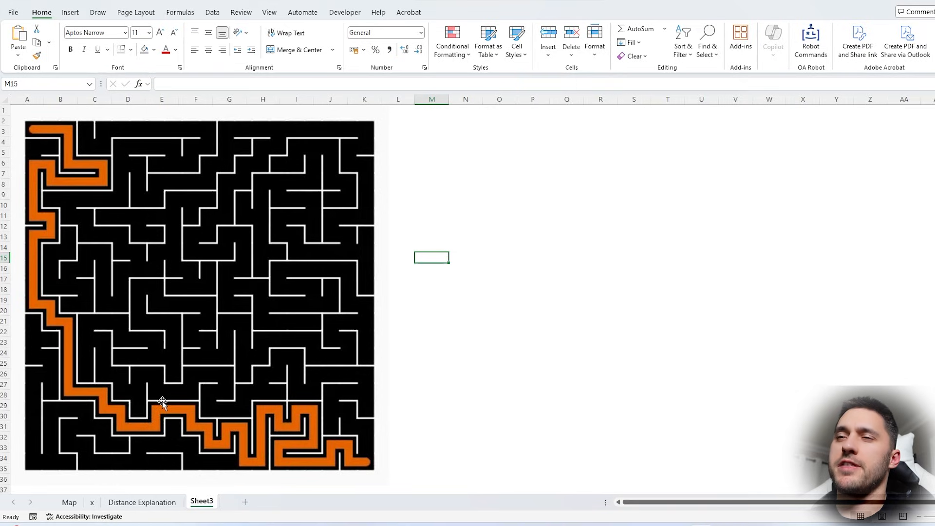
- Look through the solved maze, Distance Explanation and Map sheets, and examine the full extent of the island map
click(470, 364)
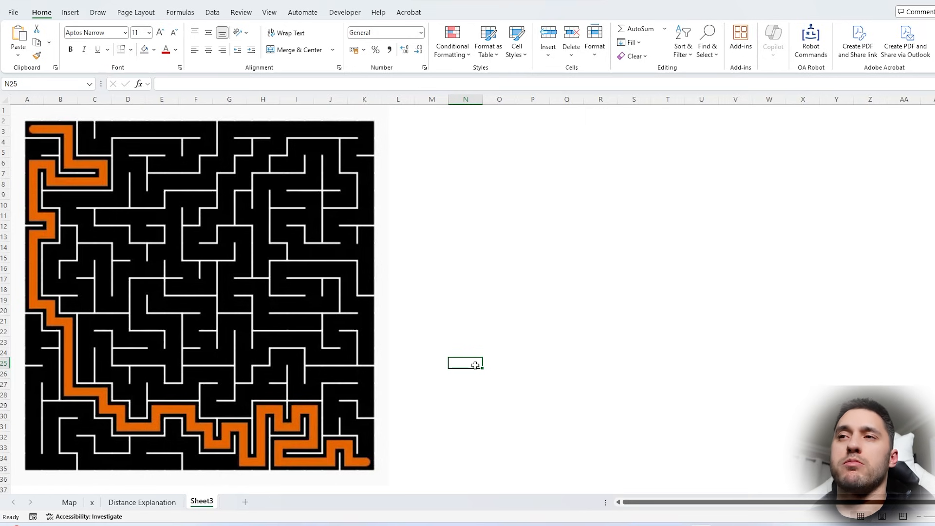
click(142, 502)
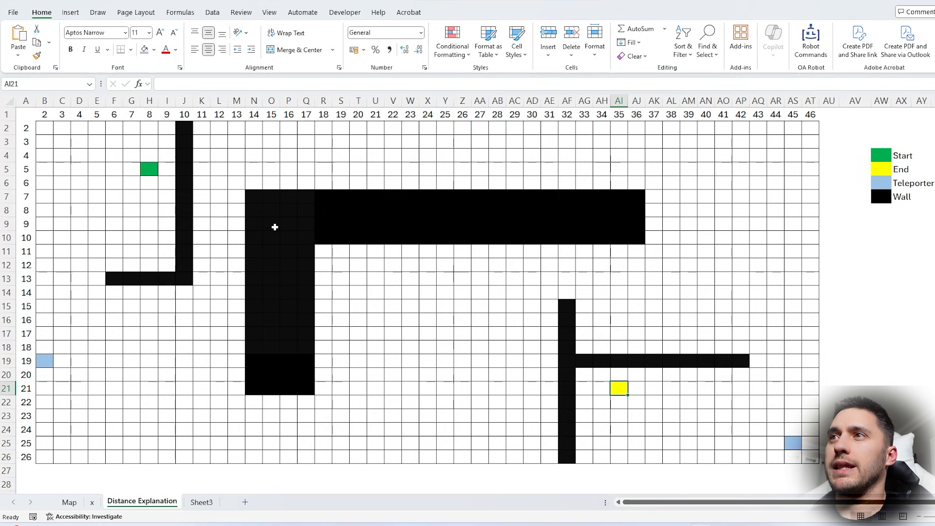
click(70, 502)
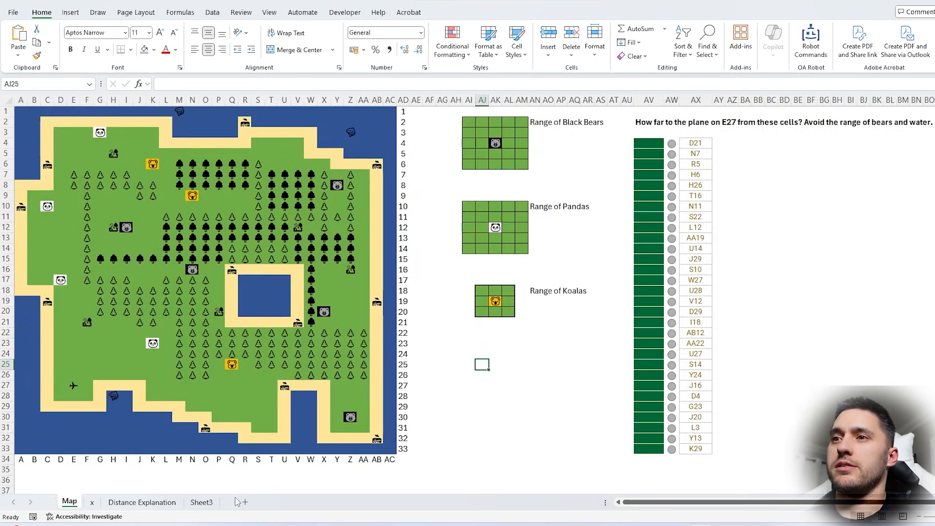
click(202, 502)
click(69, 502)
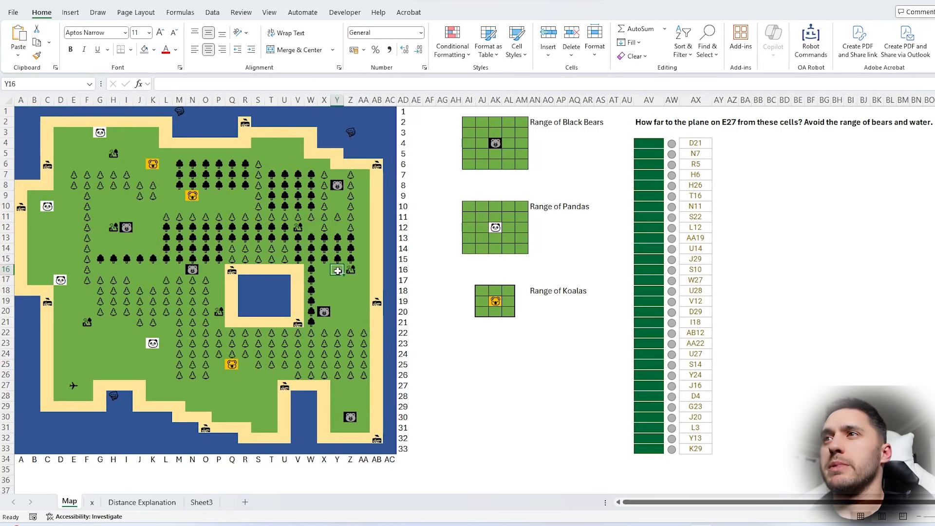
click(60, 132)
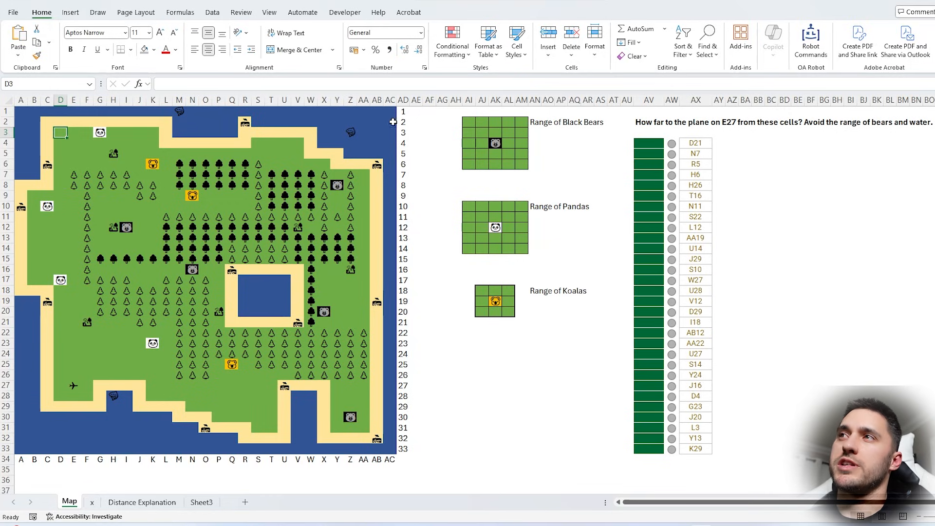
mouse_move(389, 111)
mouse_down()
mouse_move(83, 436)
mouse_move(22, 446)
mouse_up()
click(100, 438)
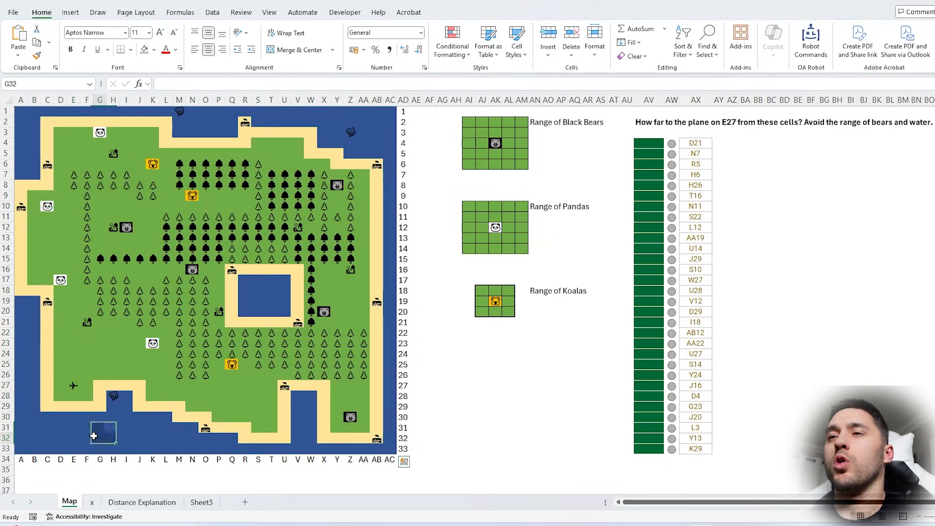
- Try a black fill on the black bear's range around Y8, cells W6:AA10, and undo it
drag(468, 123, 525, 166)
click(337, 185)
drag(307, 164, 368, 212)
click(153, 50)
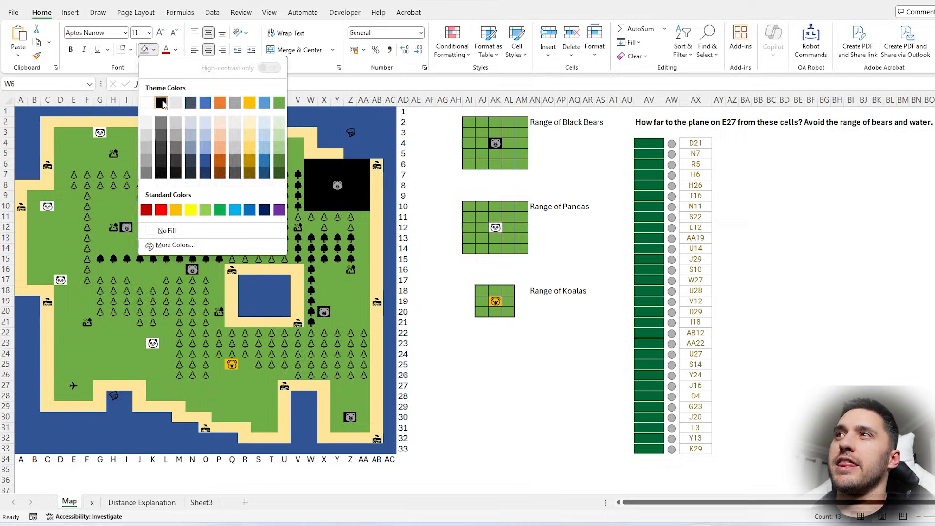
click(161, 60)
key(ctrl+z)
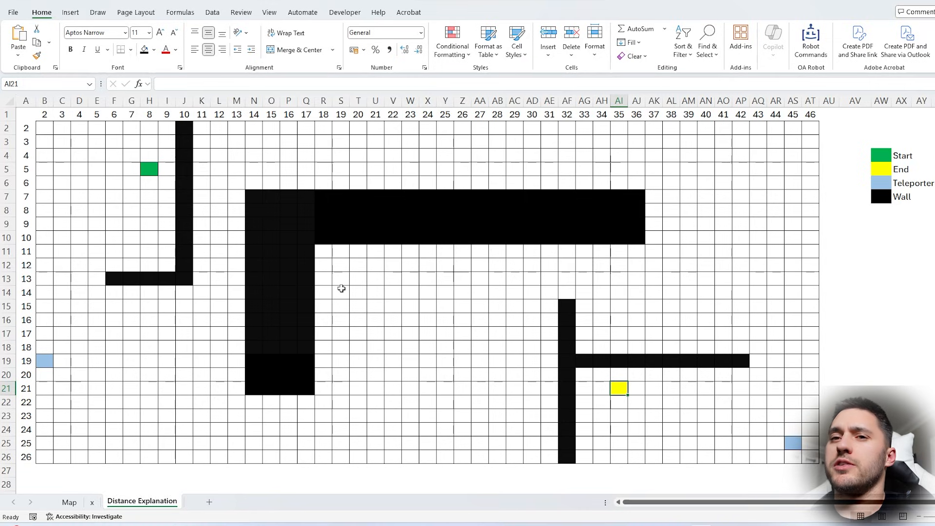
- Examine the start and end cells, the purple and red routes on sheet x, and the two teleporters on Distance Explanation
click(152, 171)
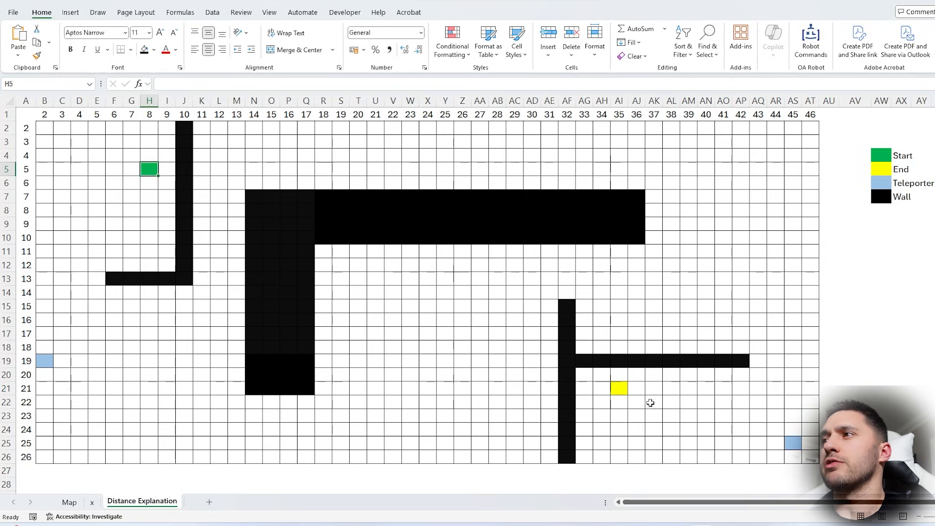
click(618, 391)
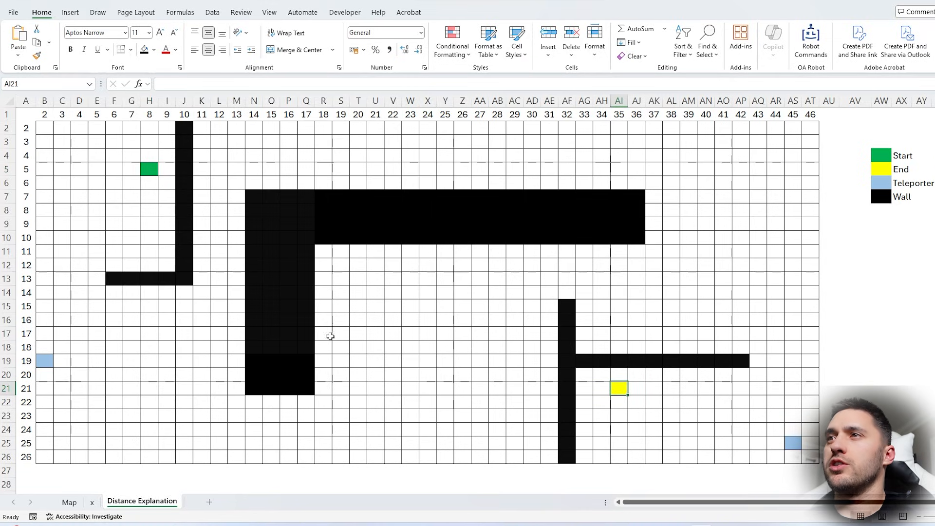
click(93, 502)
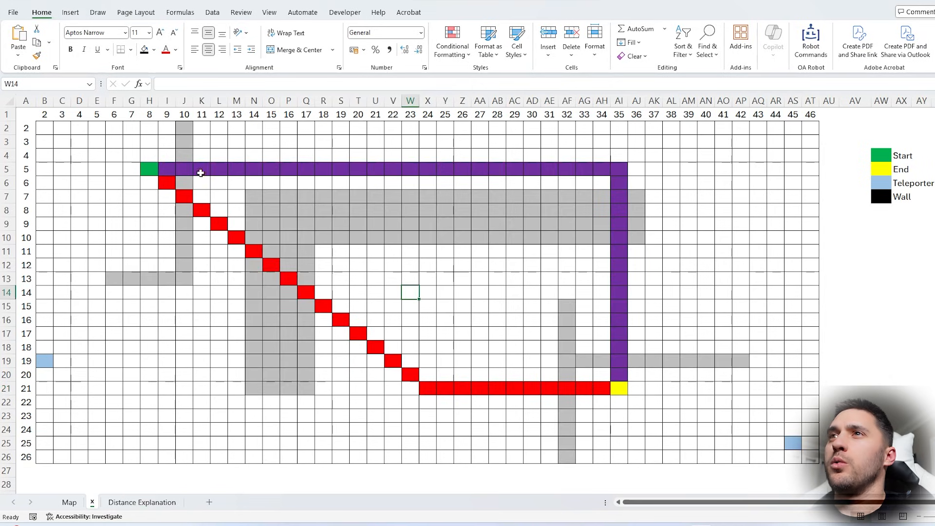
click(169, 170)
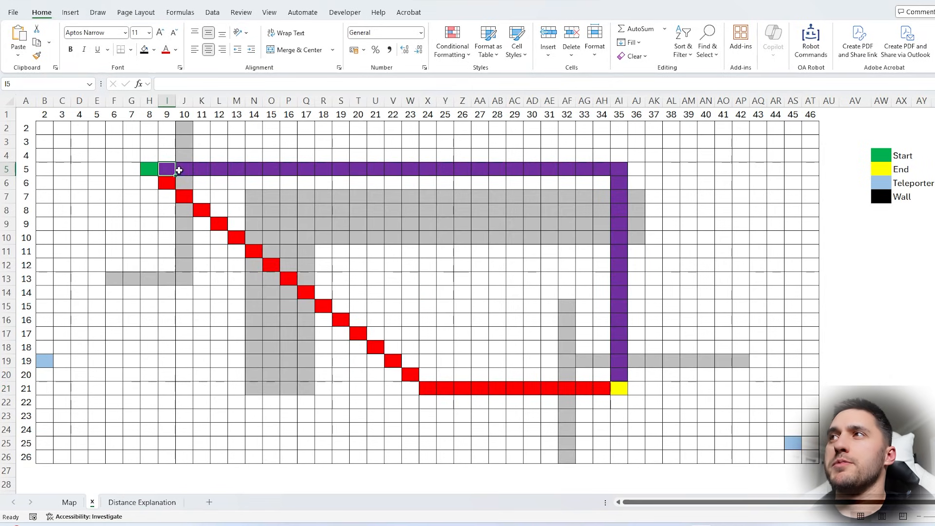
drag(179, 170, 619, 170)
ctrl+drag(618, 183, 619, 376)
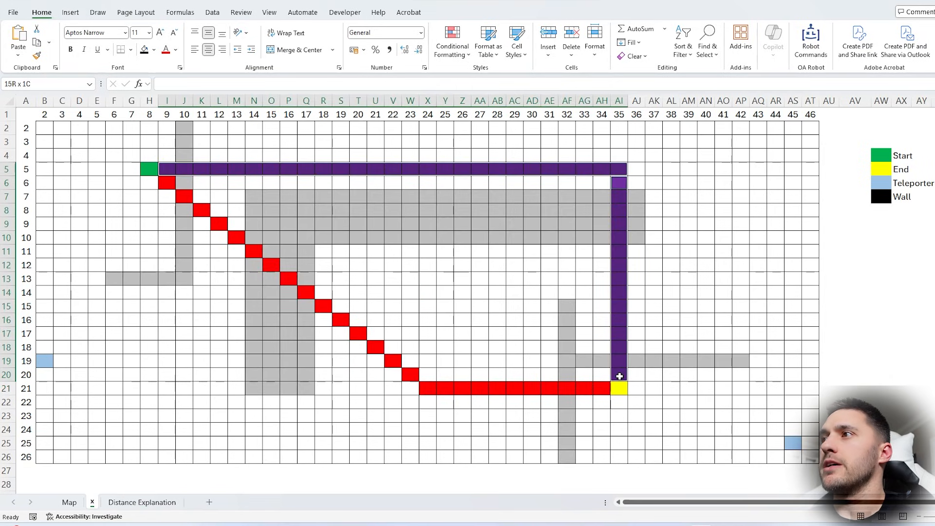
click(162, 182)
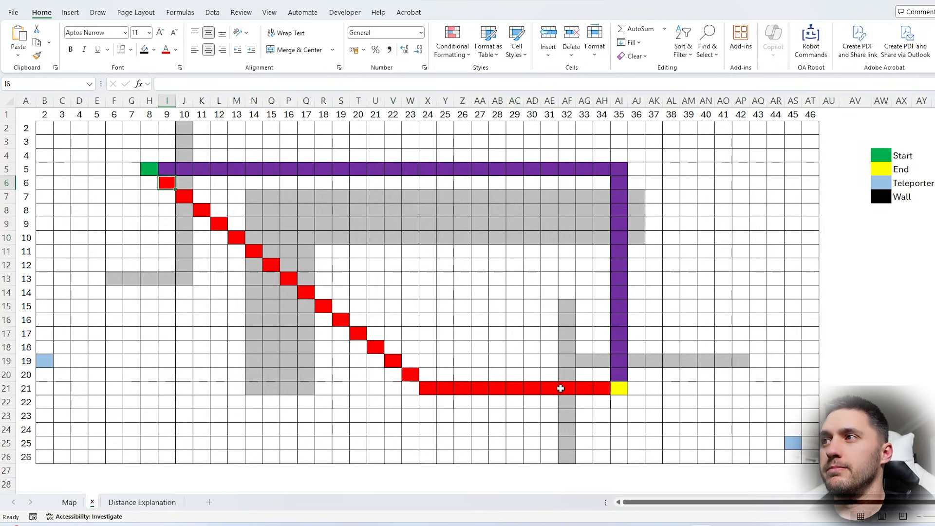
key(ctrl+Page_Down)
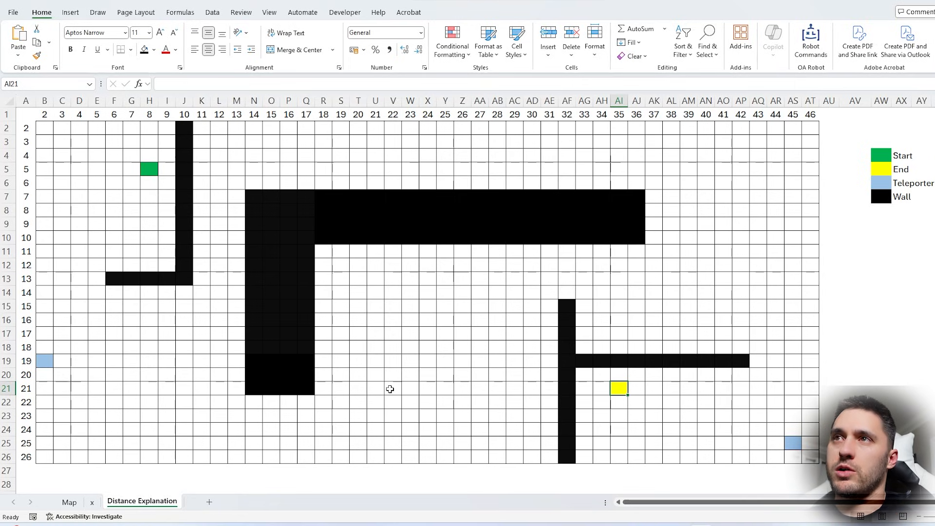
click(44, 361)
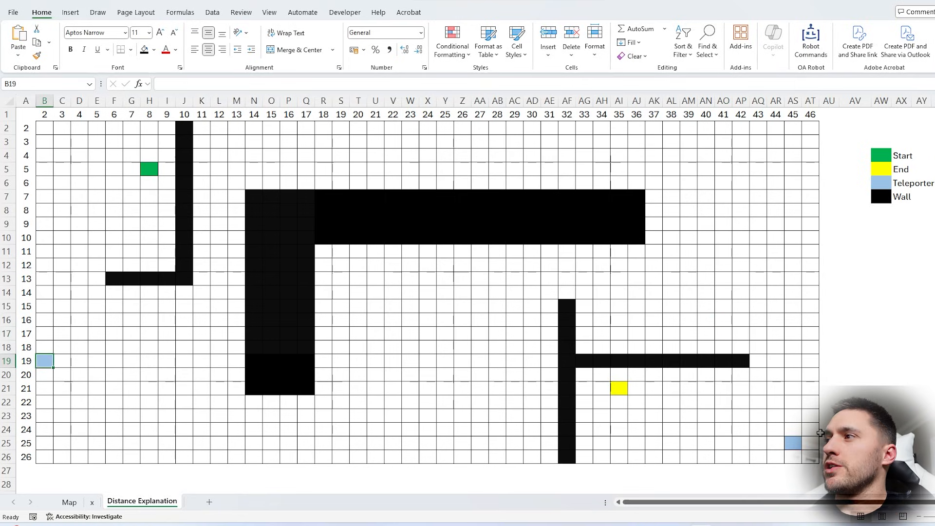
click(797, 443)
- Enter 0 in the start cell H5 and 1 in the eight cells surrounding it
click(151, 171)
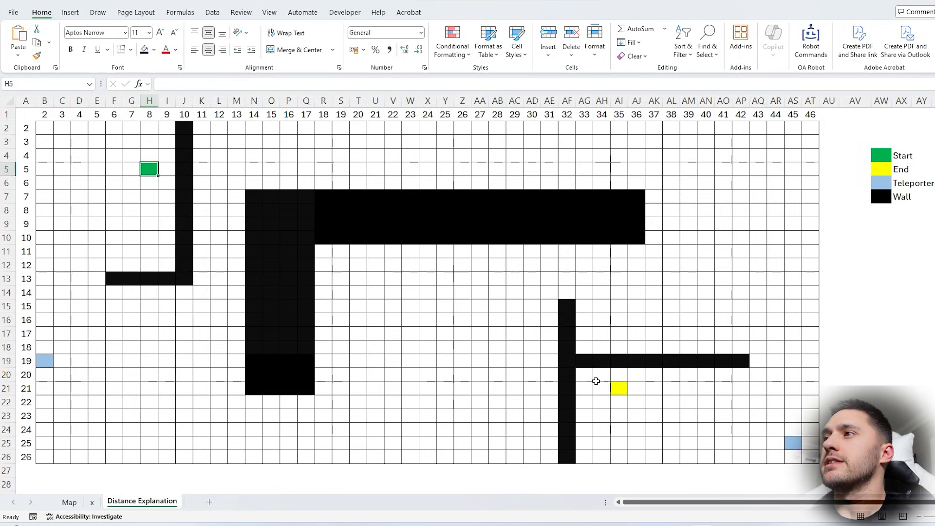
text(0)
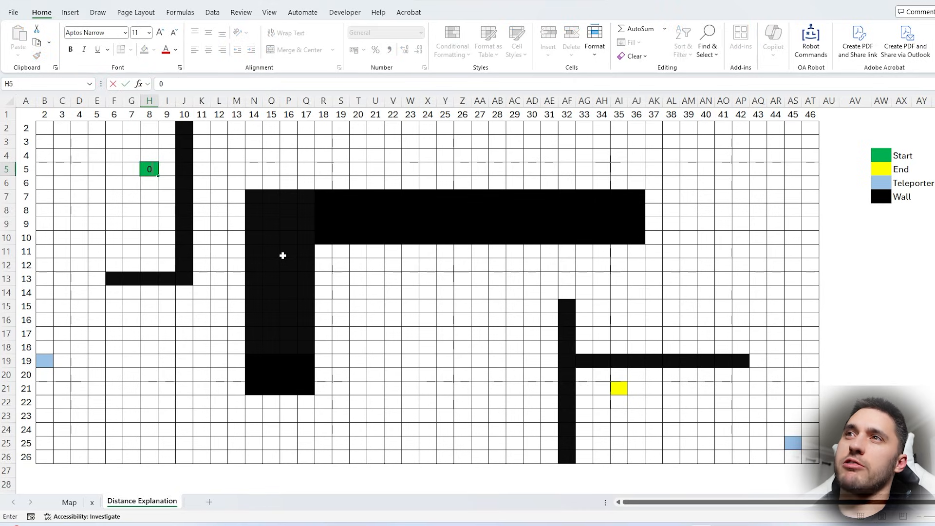
key(Return)
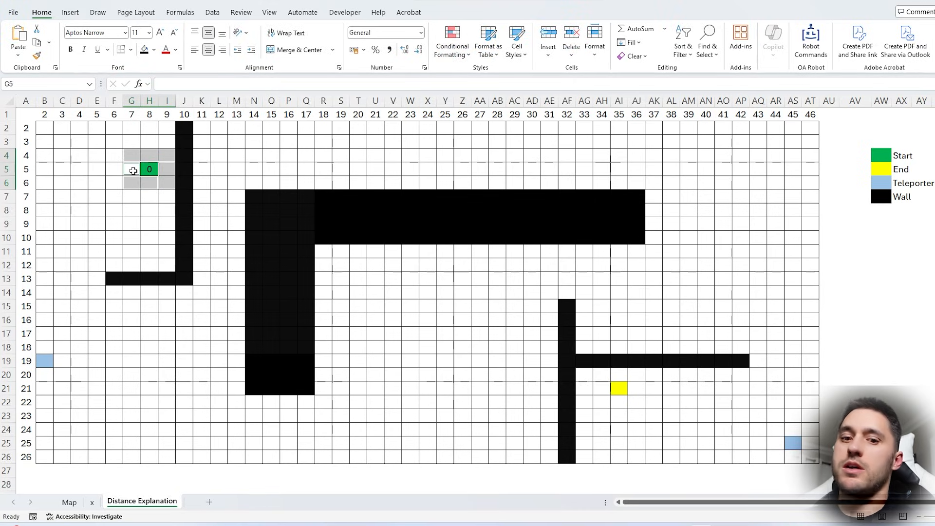
text(1)
key(ctrl+Return)
- Try entering the distance 2 in the wall cells J4:J6 beside the start area
drag(184, 155, 186, 185)
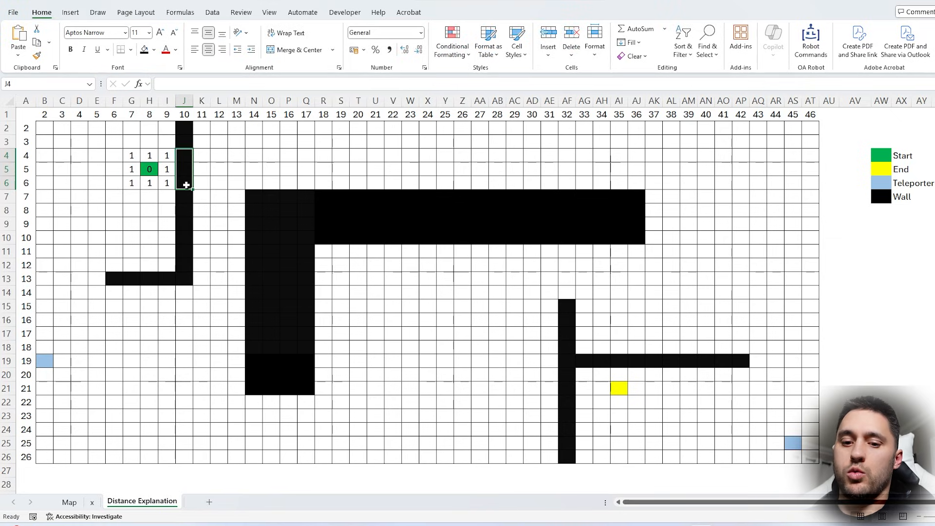
text(2)
key(ctrl+Return)
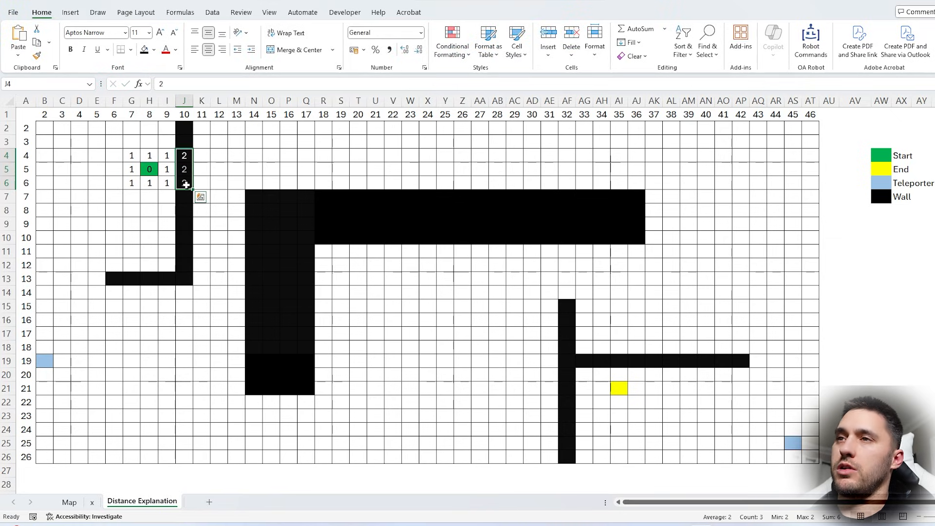
- Number the next two rings of open cells around the start, 2 for the nearer ring and 3 for the outer one
drag(162, 192, 163, 142)
text(2)
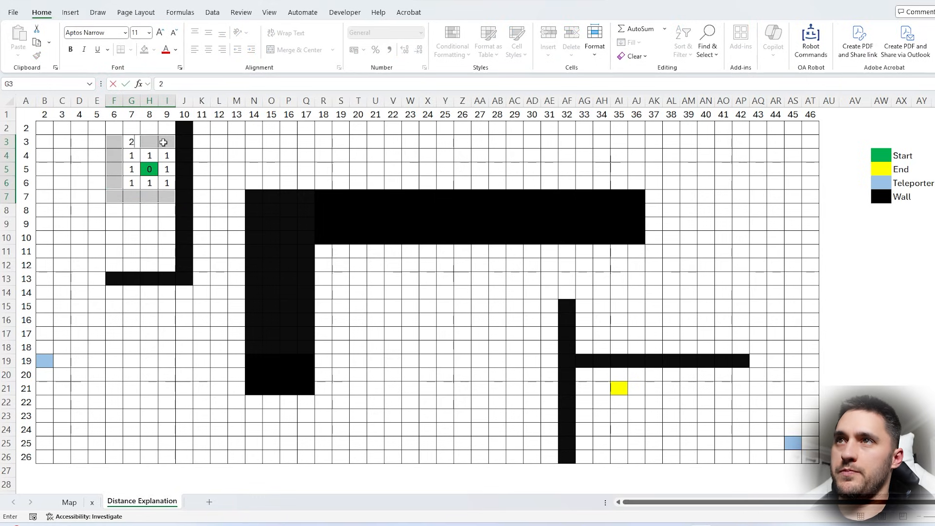
key(ctrl+Return)
drag(168, 208, 98, 132)
drag(114, 129, 158, 130)
text(3)
key(ctrl+Return)
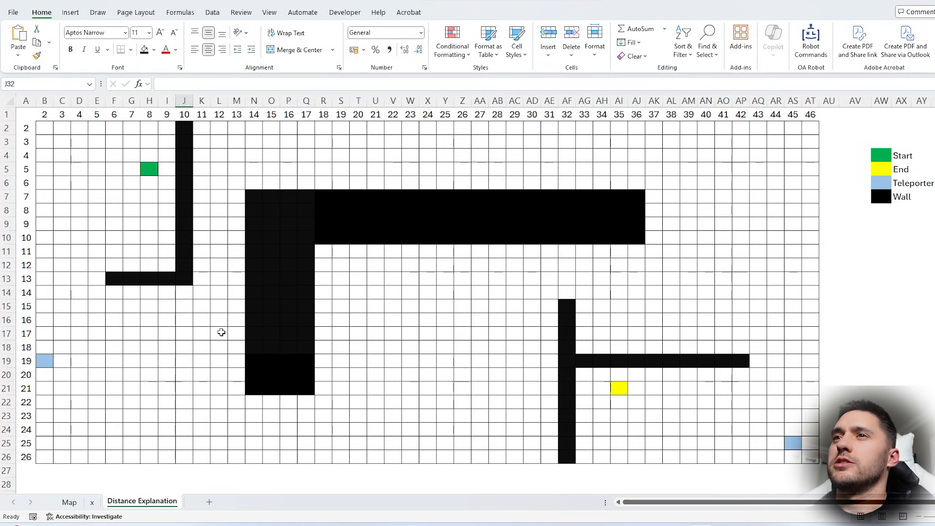
- Below the grid, calculate the minimum of F29:F34 in cell K29 with the MIN function
scroll(221, 332, down, 6)
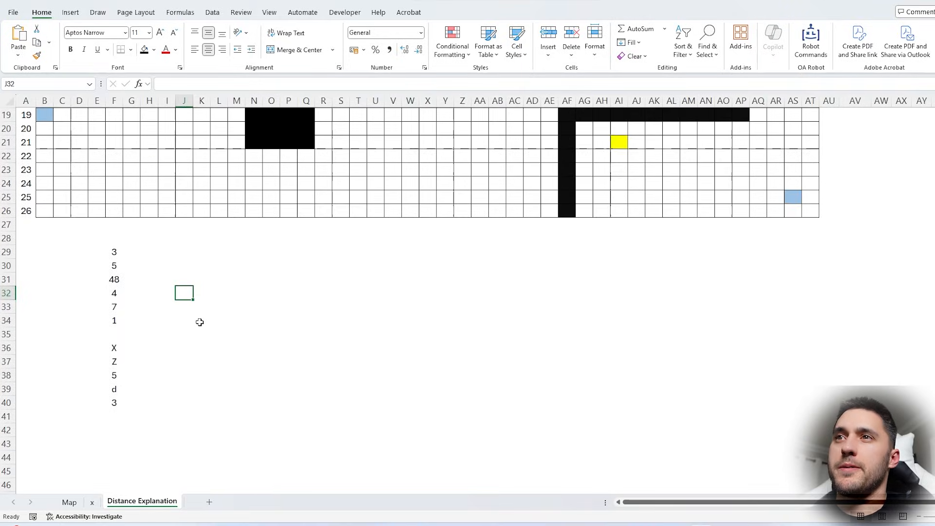
drag(114, 251, 115, 401)
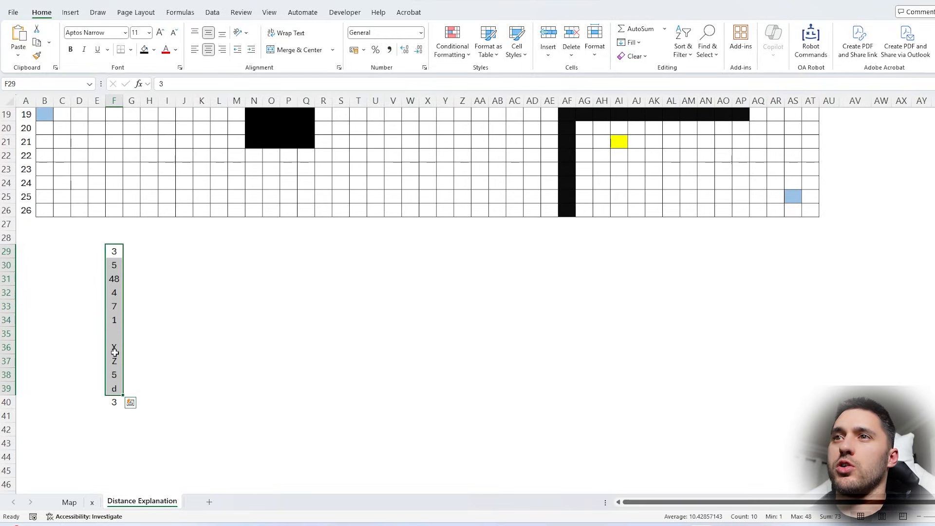
drag(113, 347, 116, 399)
click(201, 251)
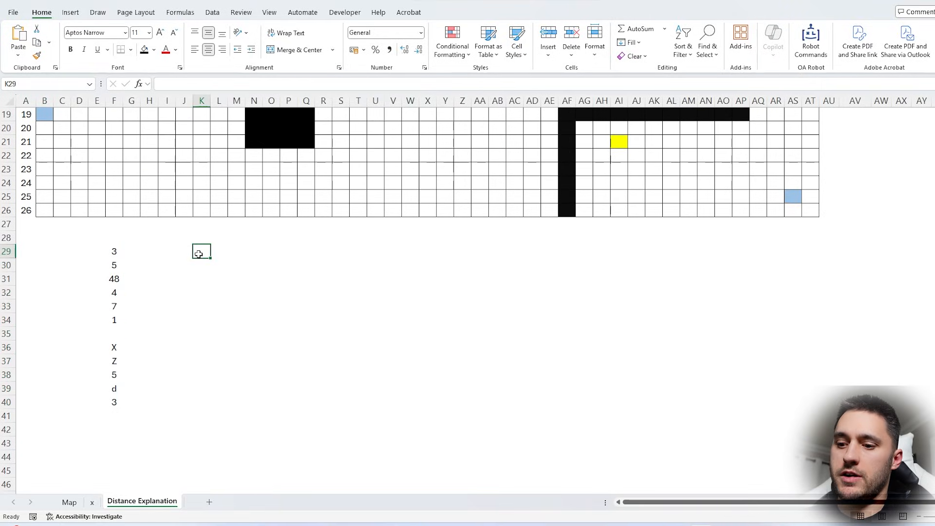
text(=min)
key(Tab)
drag(114, 251, 125, 321)
key(Return)
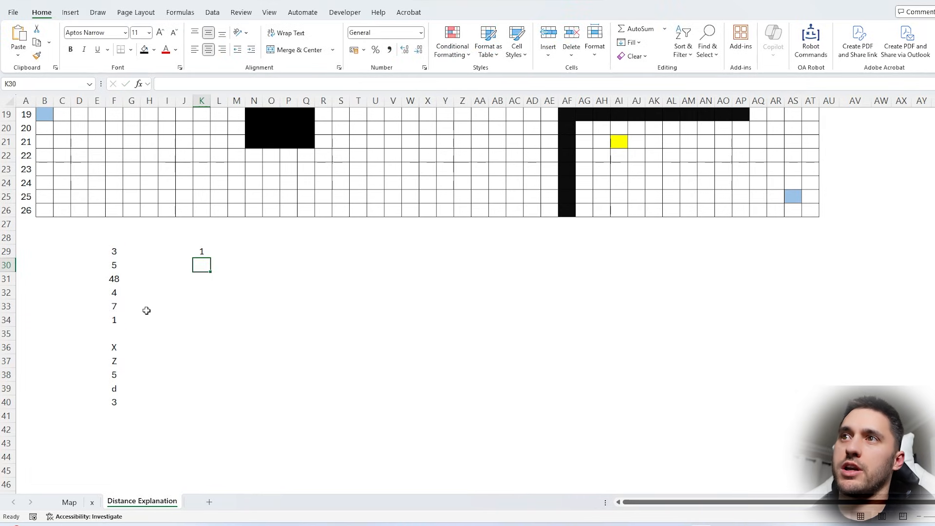
- Extend the MIN formula's range in K29 to F29:F35 so it includes the blank cell
click(117, 318)
click(201, 251)
double_click(201, 251)
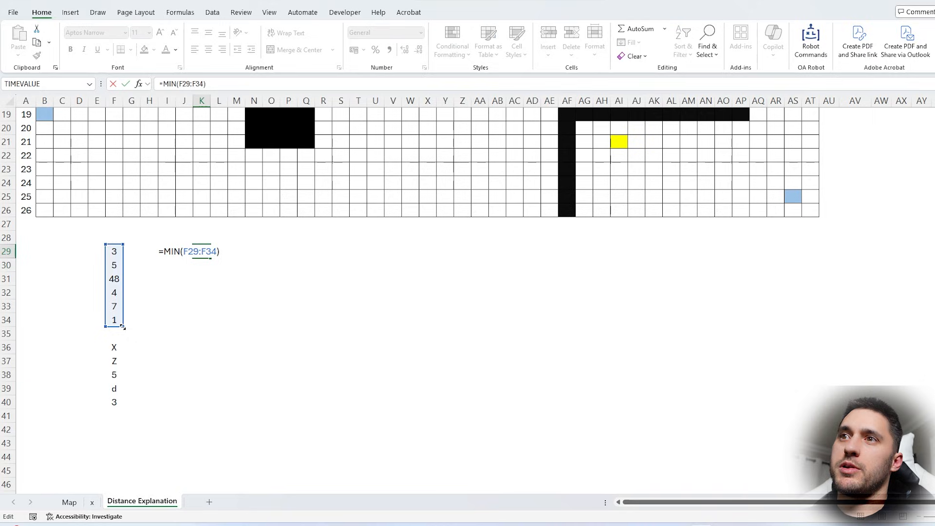
drag(123, 327, 119, 335)
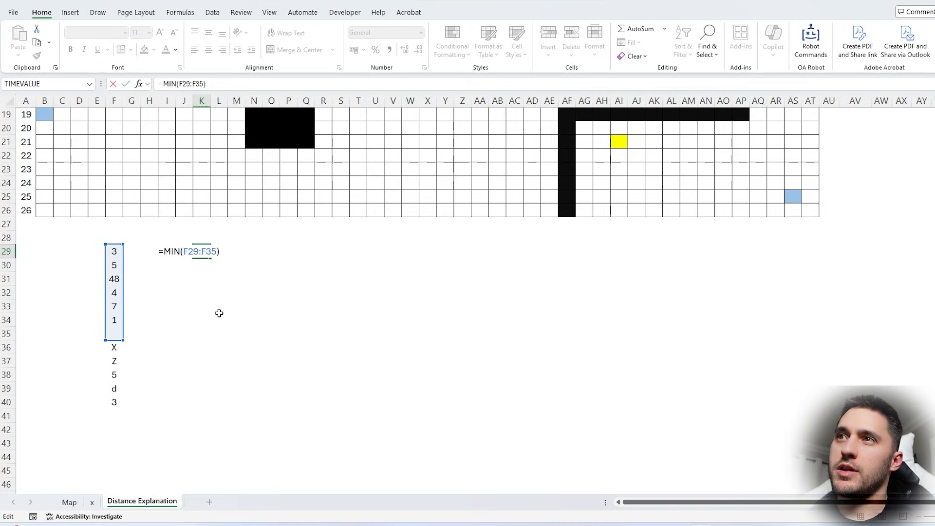
key(Return)
- Extend the MIN formula's range in K29 over the text entries, first to F37 and further to F40
click(200, 254)
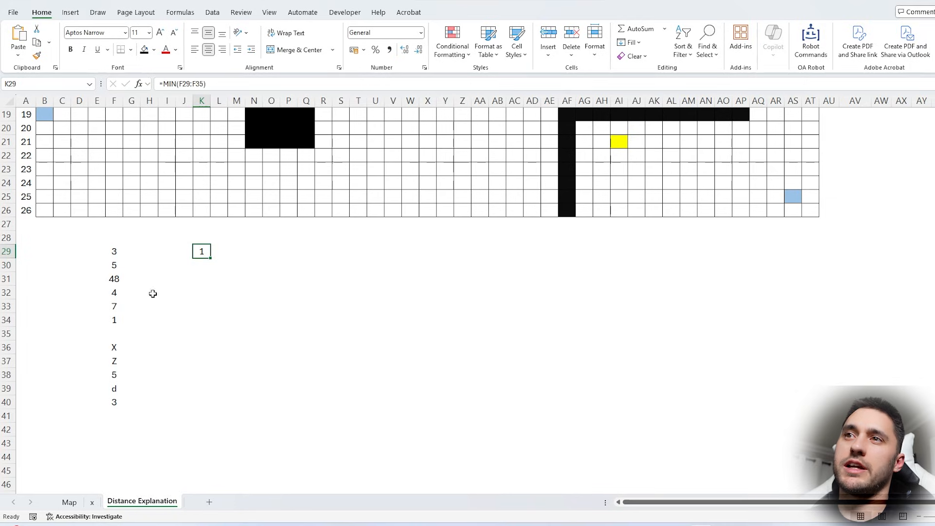
key(F2)
drag(122, 341, 121, 367)
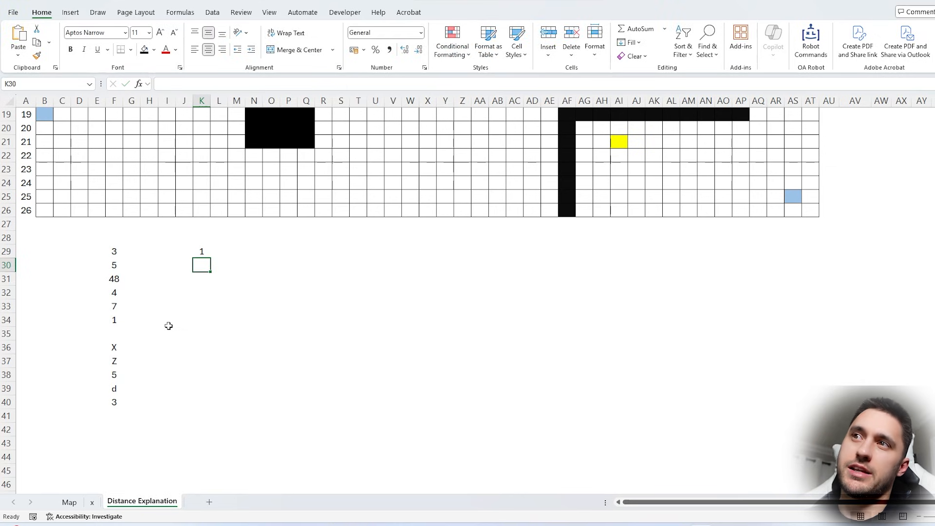
click(202, 255)
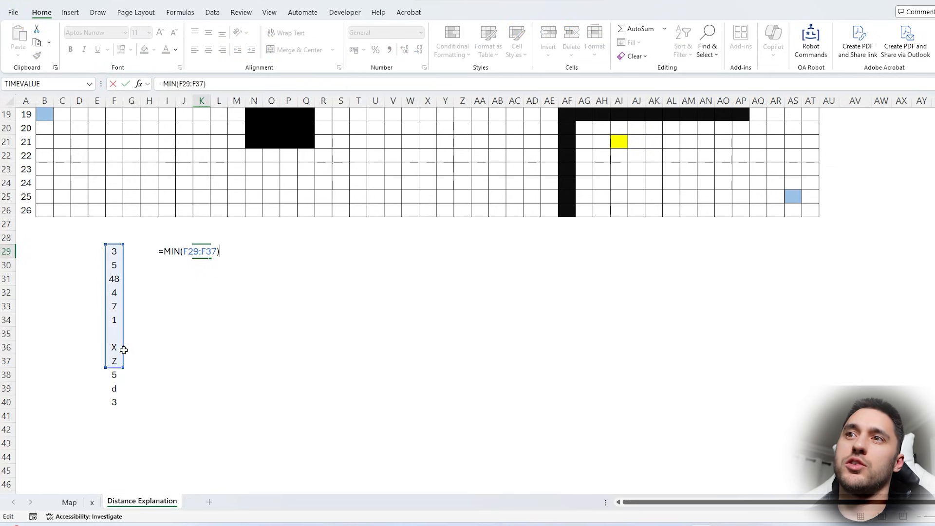
drag(124, 350, 119, 402)
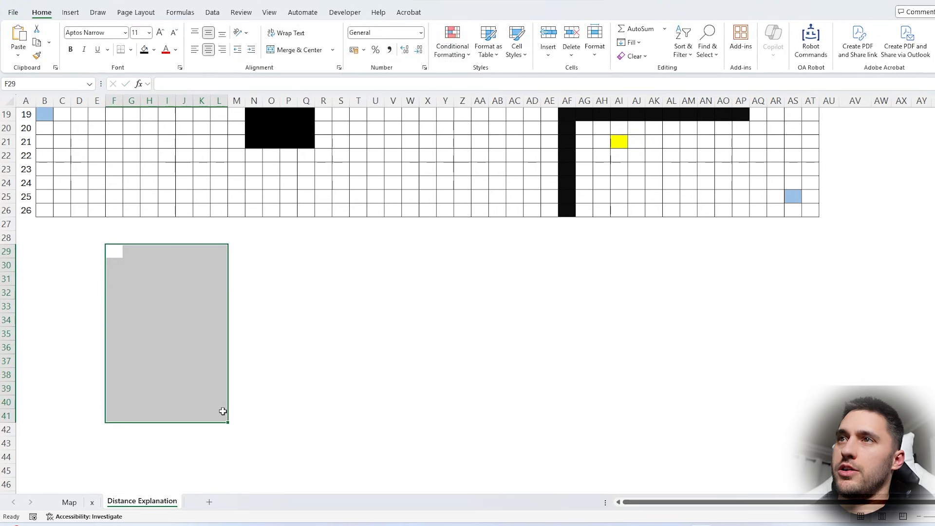
- Enter 0 in the green start cell H5
scroll(236, 373, up, 4)
scroll(236, 373, up, 2)
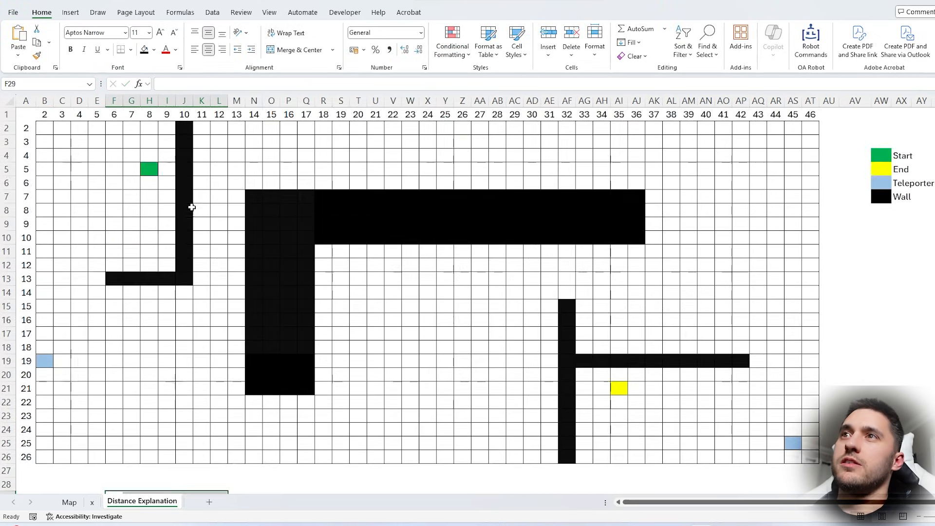
click(150, 169)
text(0)
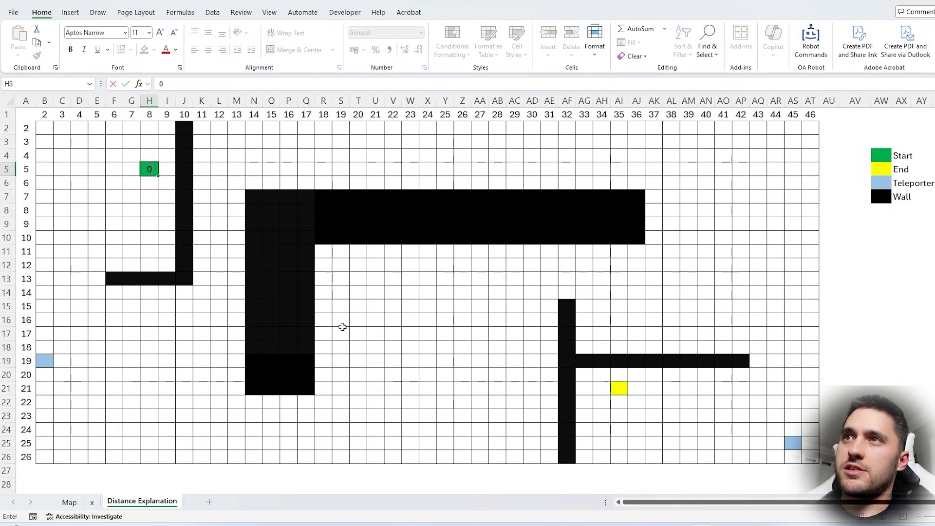
key(Return)
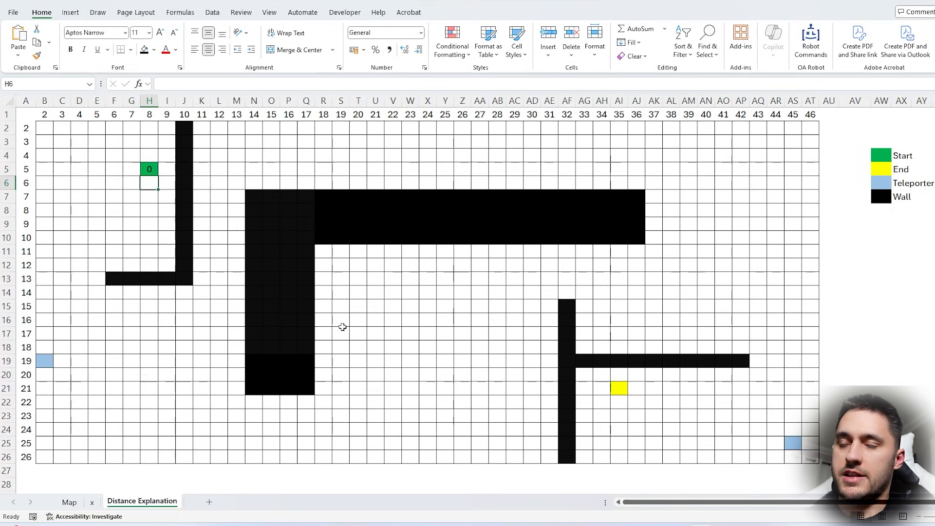
- In H6, below the start cell, enter a MIN formula over the four neighbouring cells: =MIN(H5,H7,G6,I6)
text(=min)
key(Tab)
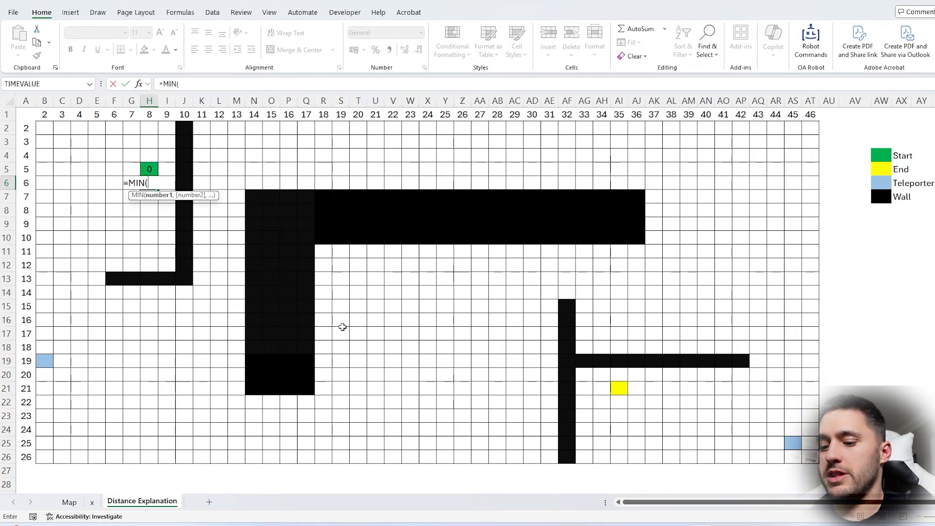
key(Up)
text(,)
key(Down)
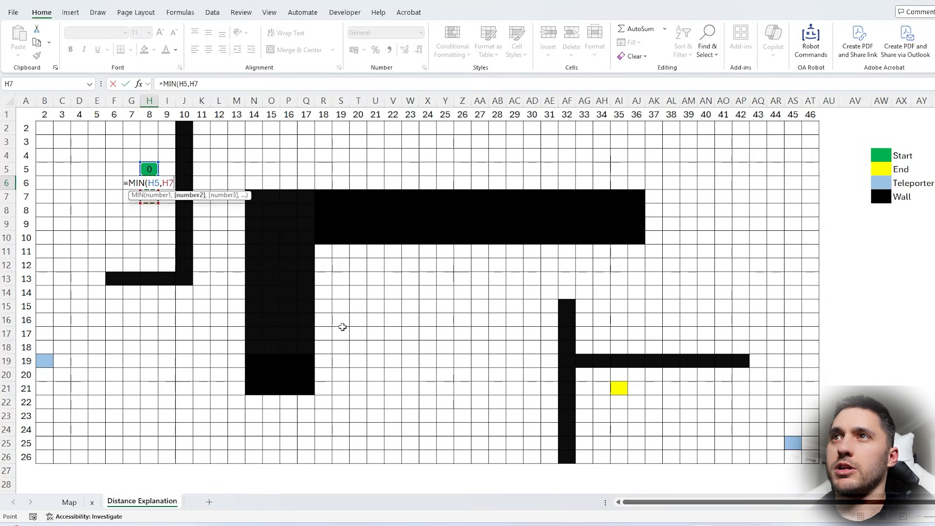
text(,)
key(Left)
text(,)
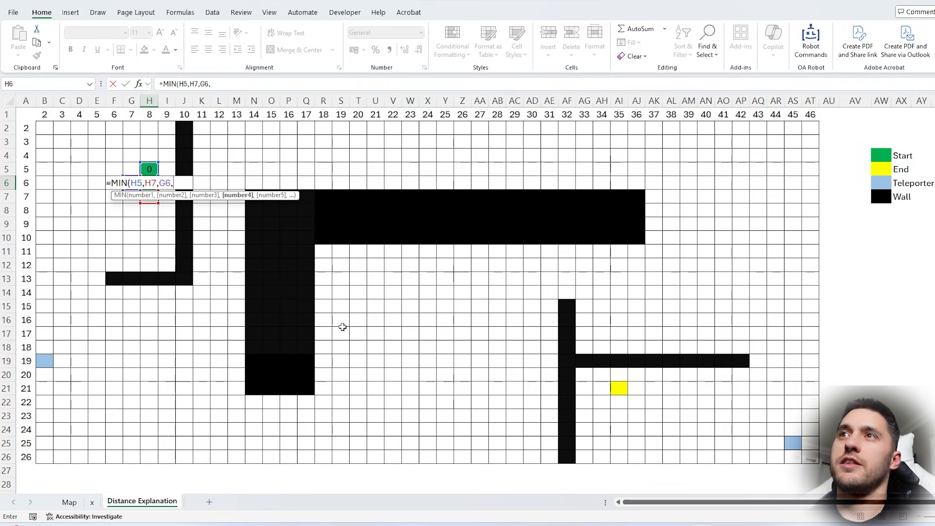
key(Right)
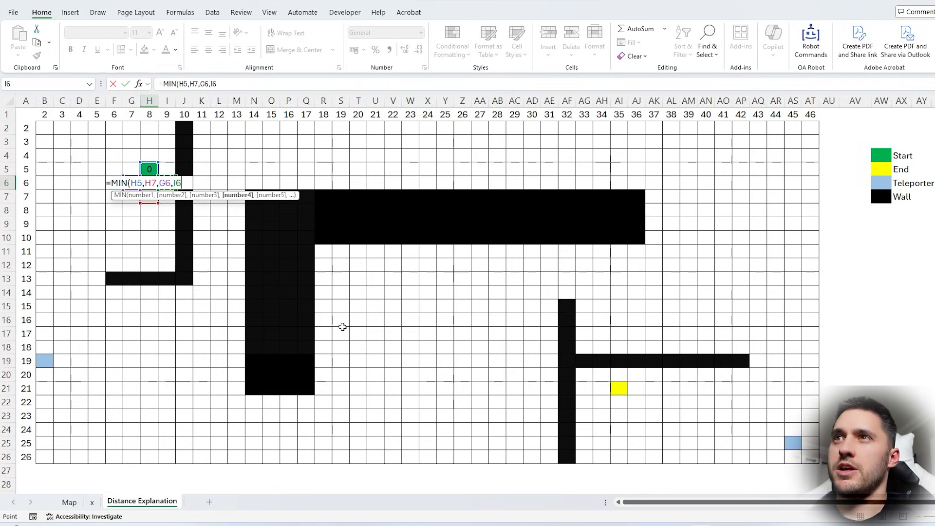
key(ctrl+Return)
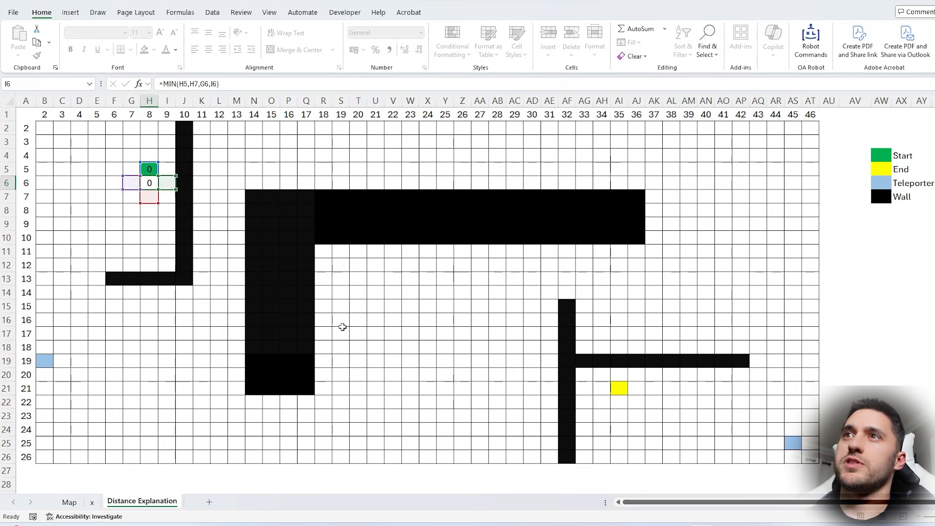
- Append +1 to the MIN formula in H6
click(214, 84)
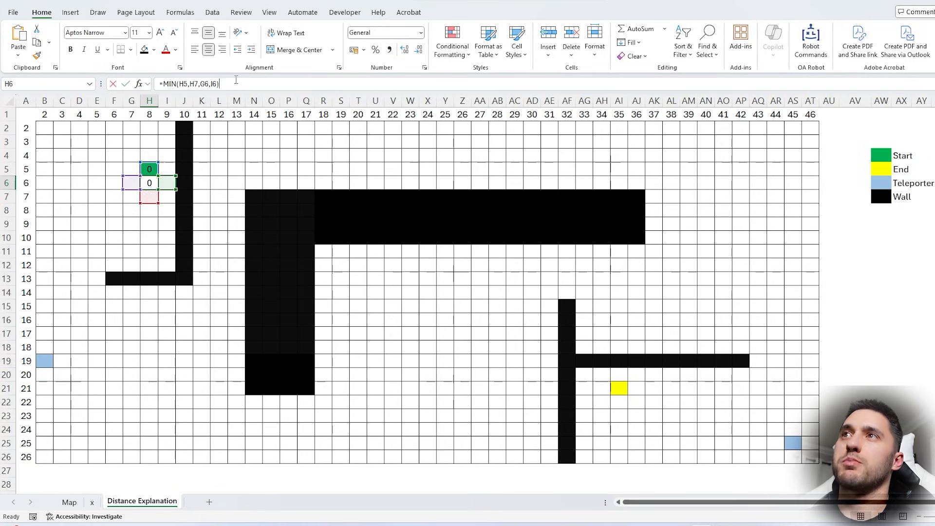
text(+1)
key(Return)
- Test the H6 formula with 2 in its neighbour G6 and 5 in the start cell H5
click(151, 169)
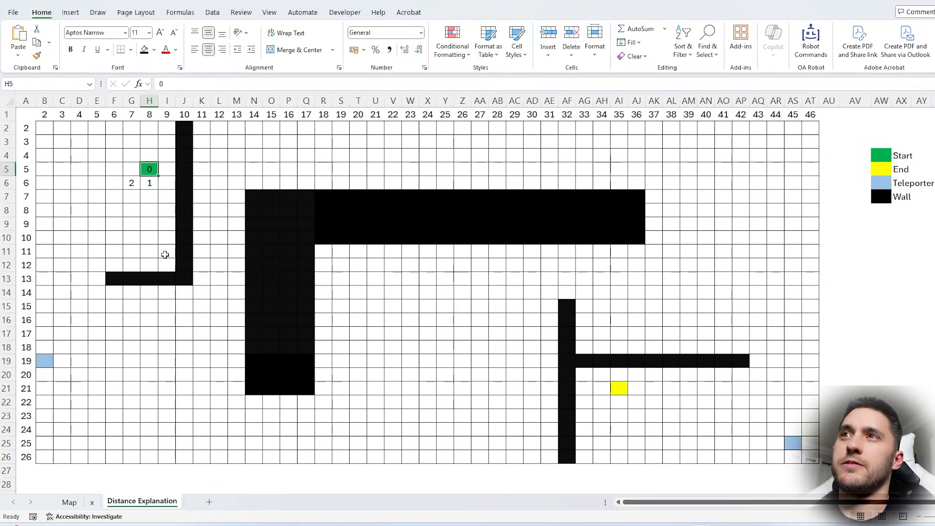
text(5)
key(Return)
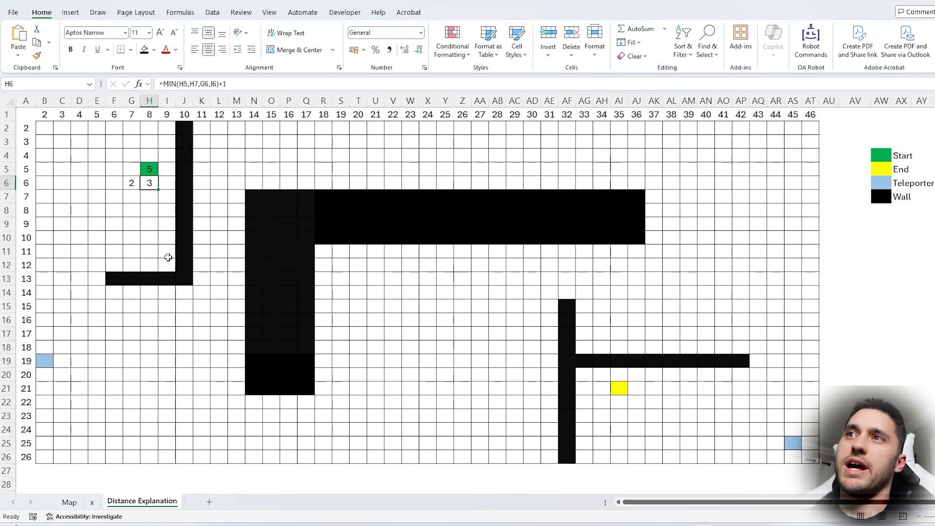
key(F2)
key(Escape)
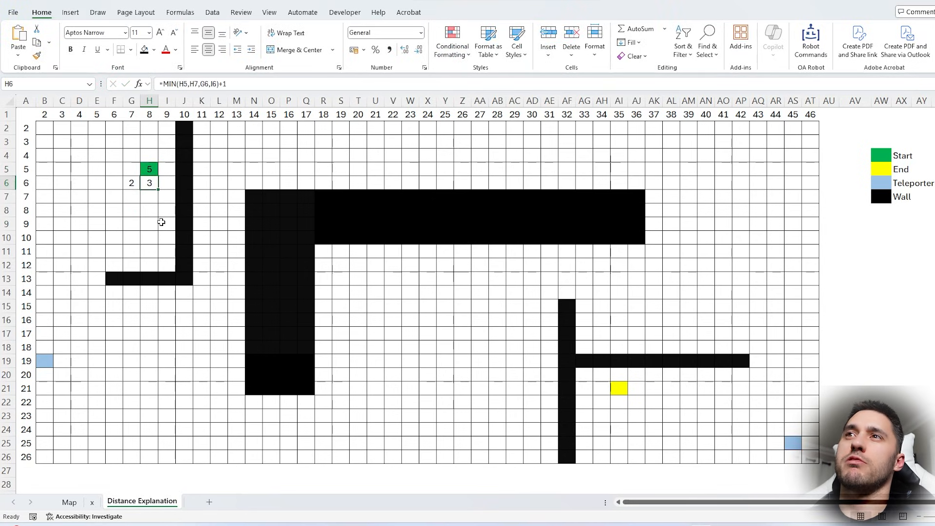
click(134, 183)
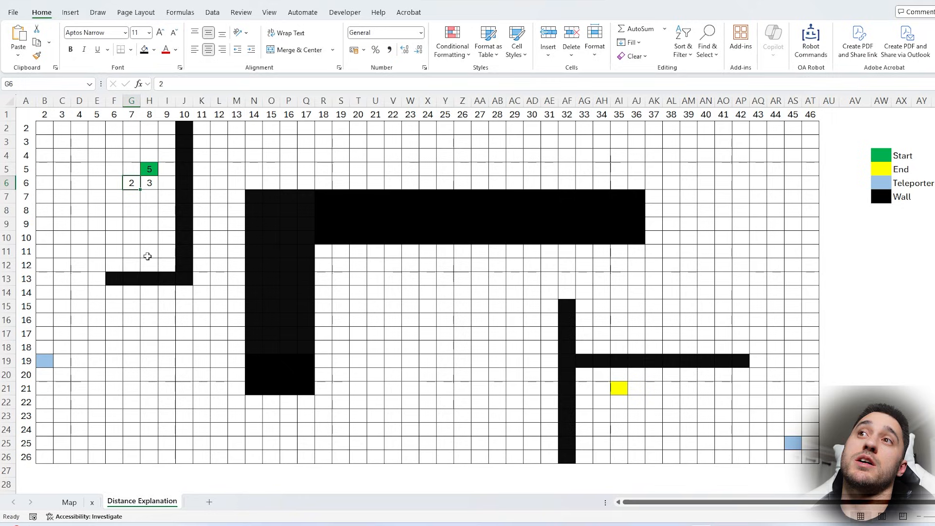
click(154, 183)
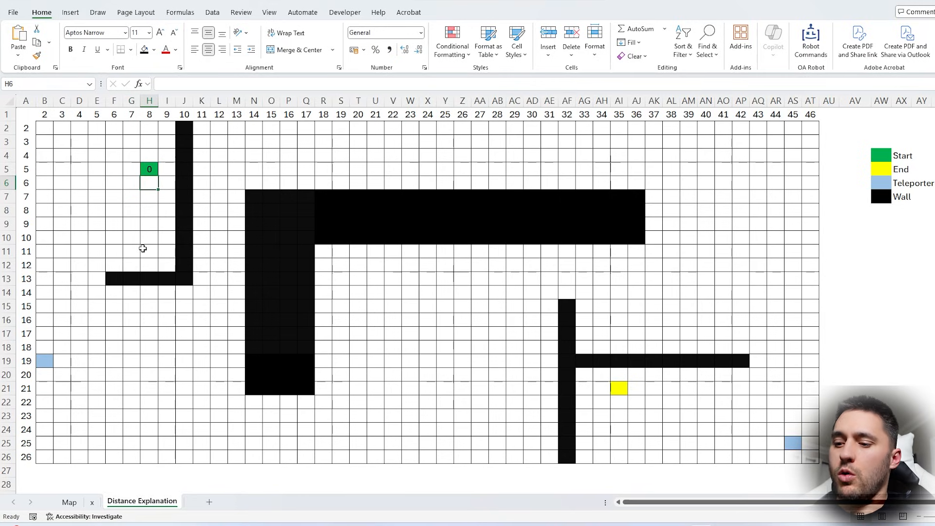
- Enter the distance formula =MIN(H5,G6,I6,H7)+1 in H6, below the start cell
text(=MIN()
key(Up)
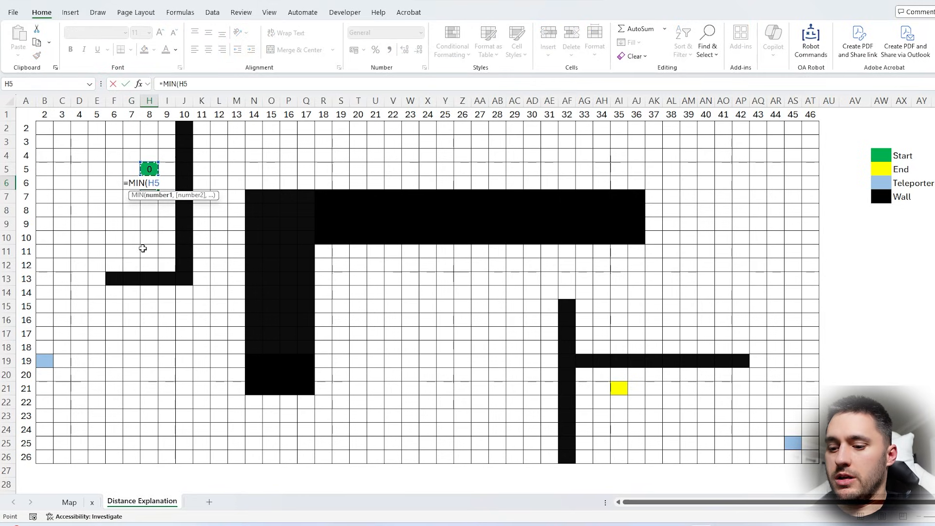
text(,)
key(Left)
text(,)
key(Right)
text(,)
key(Down)
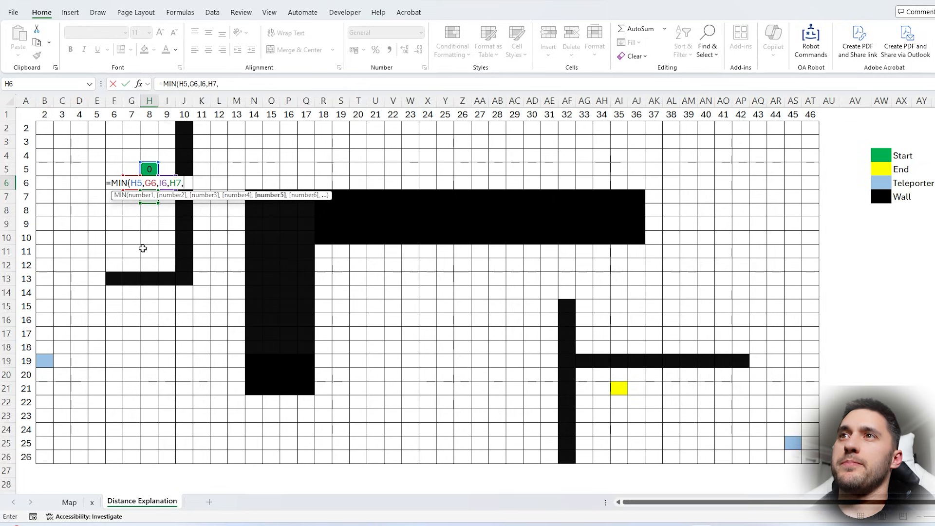
text()+1)
key(ctrl+Return)
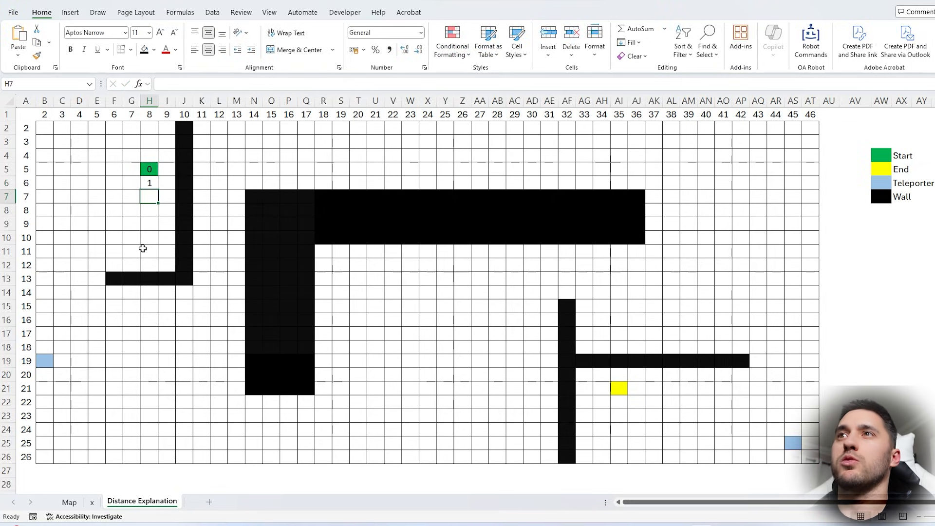
- Copy the H6 formula and paste only formulas into C3:I12, excluding the start cell H5, dismissing the circular reference warning
key(ctrl+c)
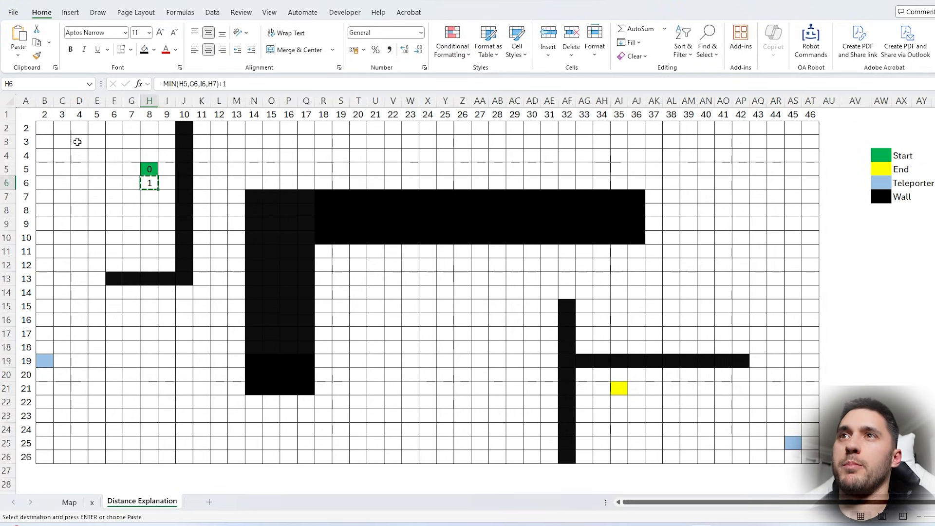
drag(45, 127, 160, 254)
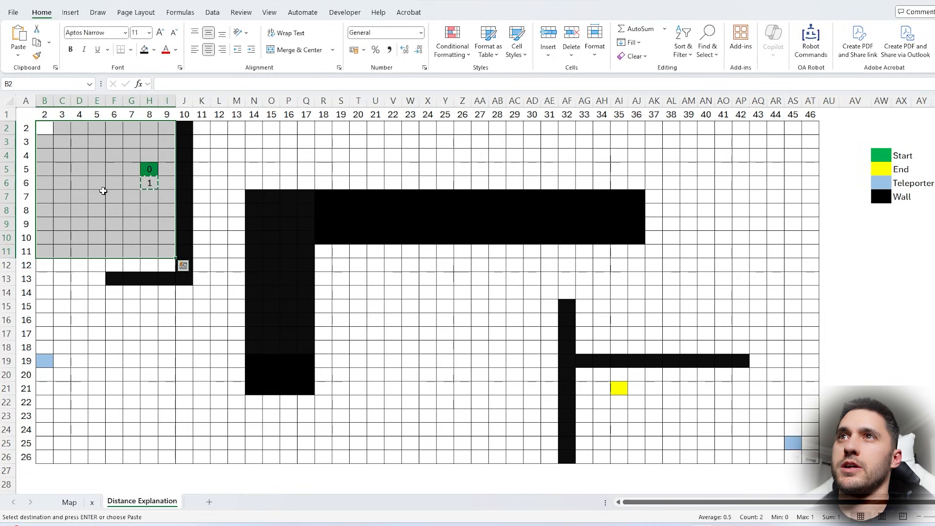
drag(62, 141, 161, 259)
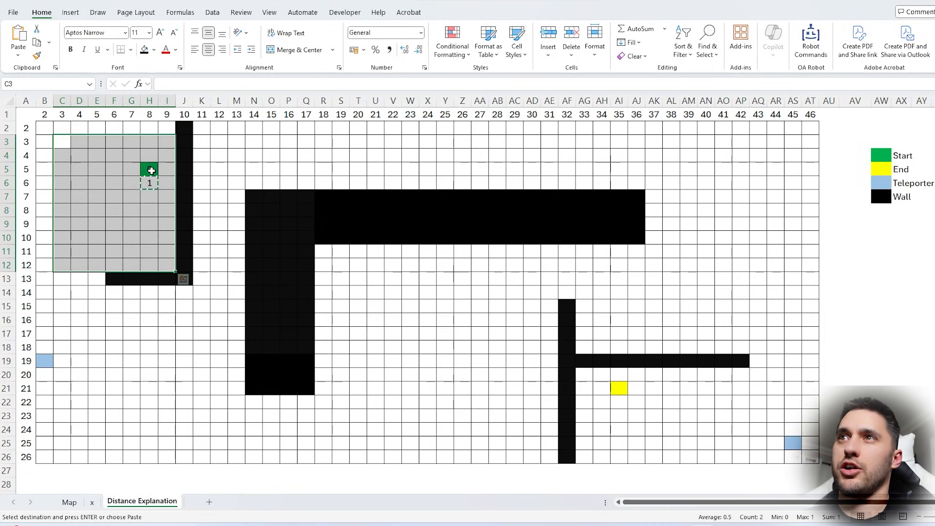
ctrl+click(150, 170)
key(ctrl+alt+v)
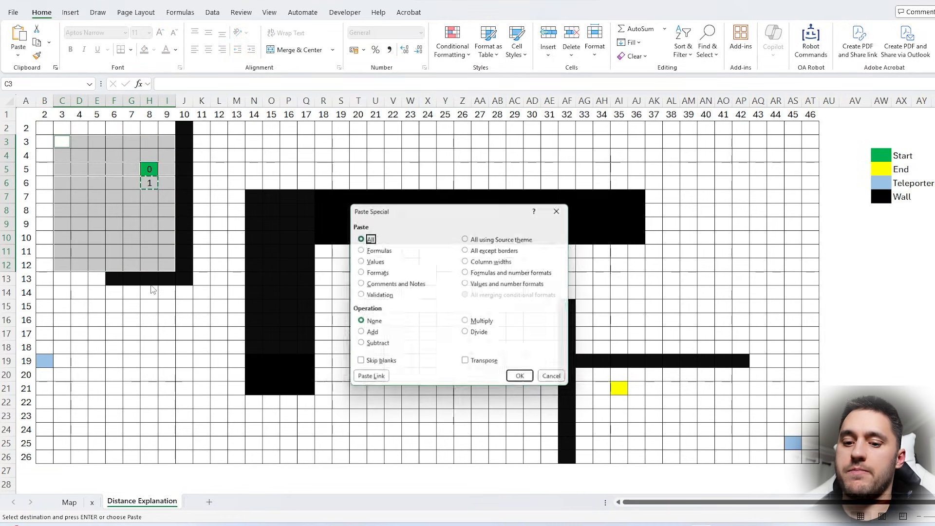
key(f)
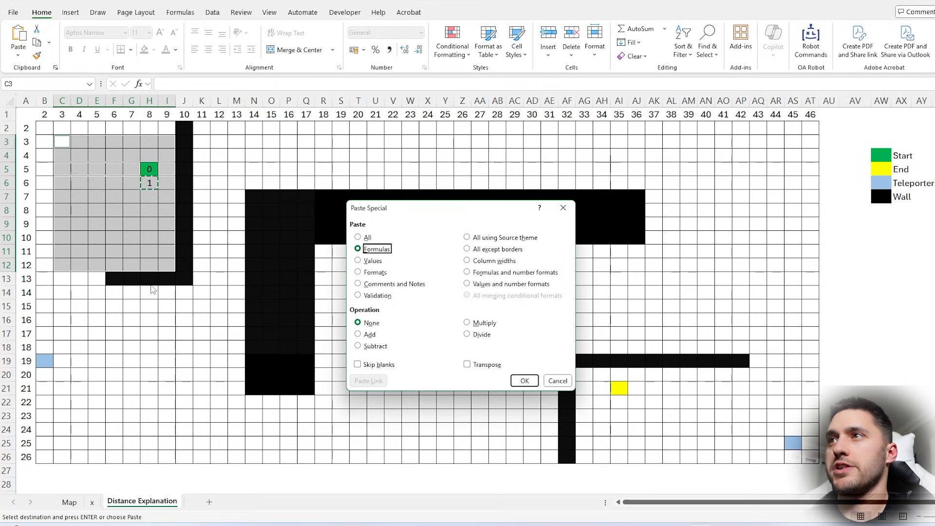
key(Return)
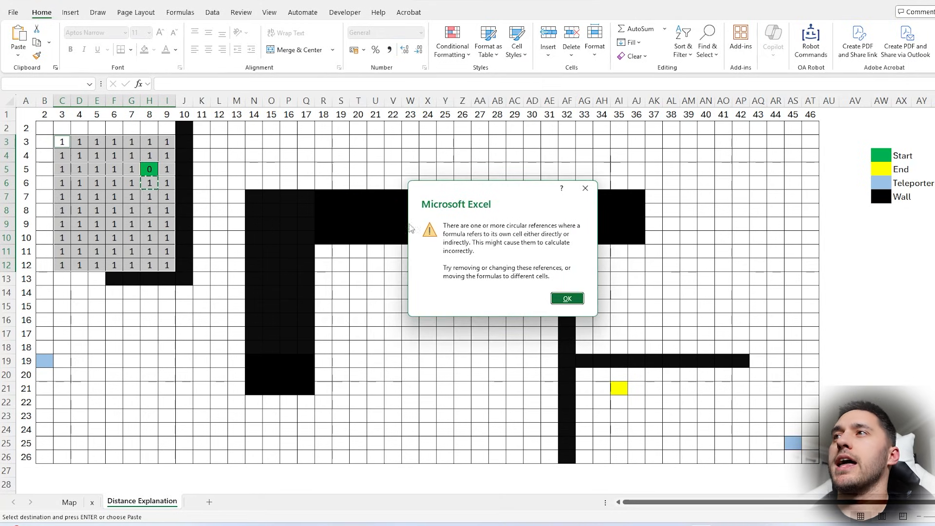
click(567, 299)
- Examine how the pasted formulas in G7 and its neighbouring cells refer to one another
click(131, 196)
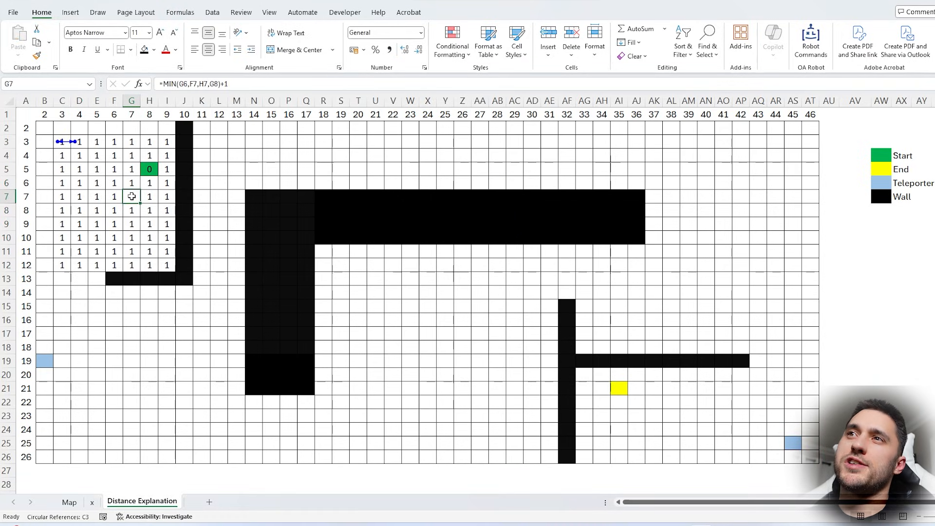
click(150, 195)
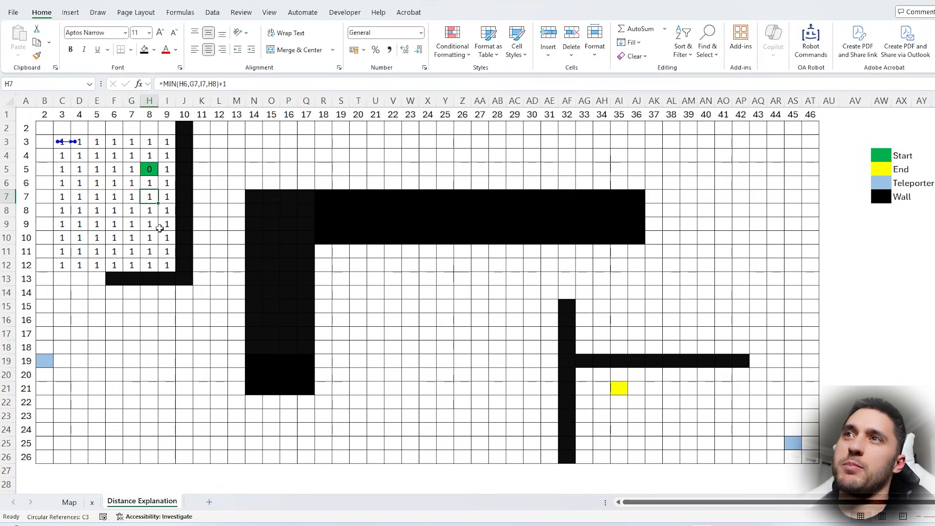
click(130, 186)
click(115, 196)
click(133, 210)
click(152, 196)
click(133, 184)
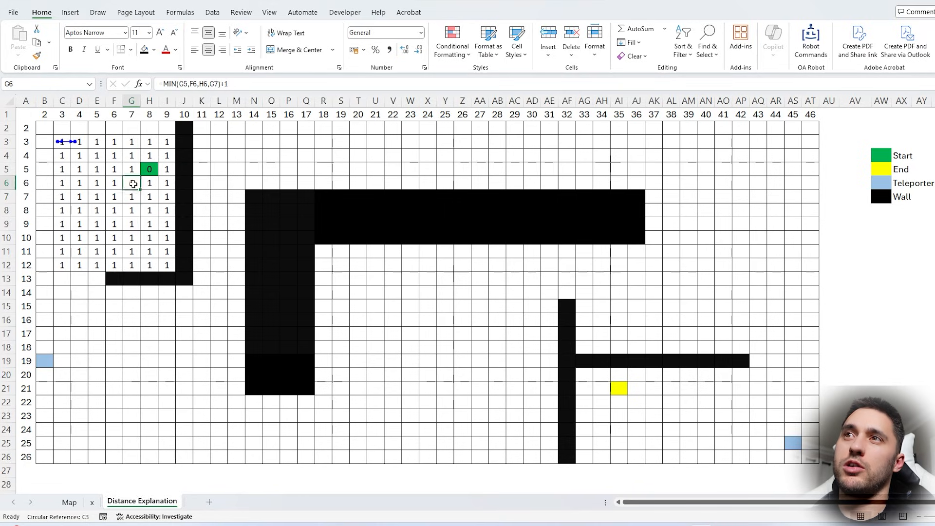
click(135, 198)
click(133, 184)
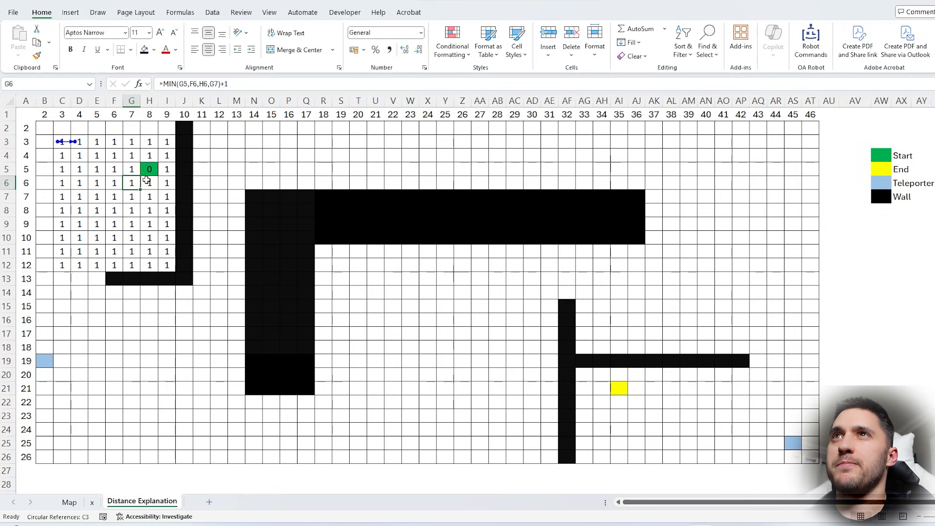
- Enable iterative calculation with a maximum of 100 iterations in the formula calculation options
click(12, 12)
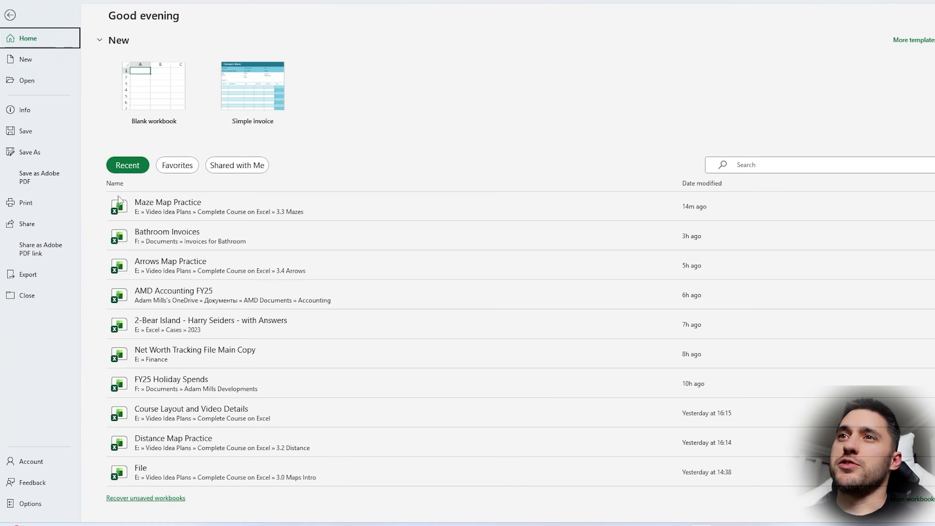
click(30, 503)
click(323, 113)
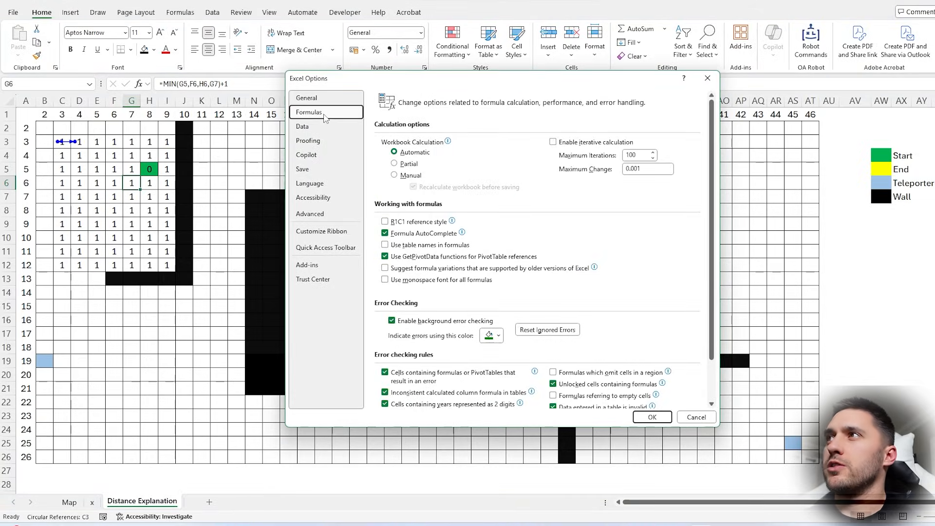
click(553, 142)
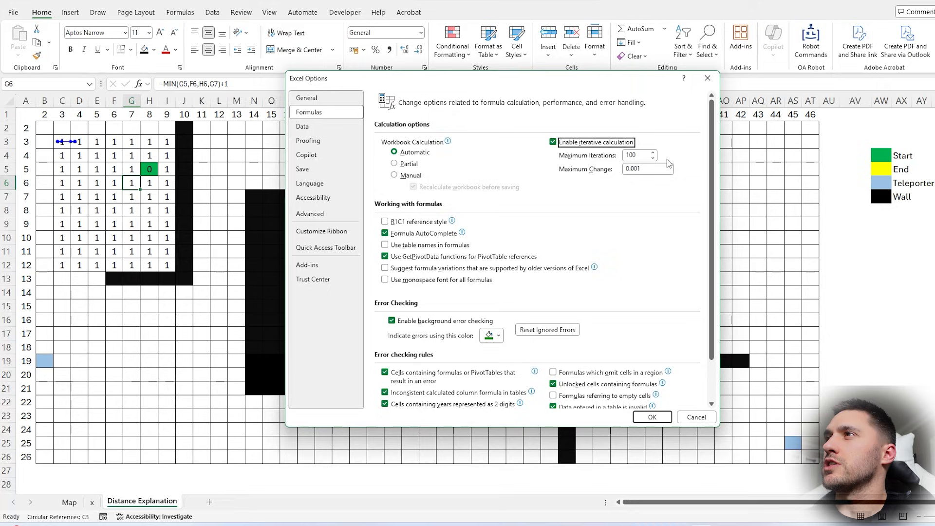
click(640, 155)
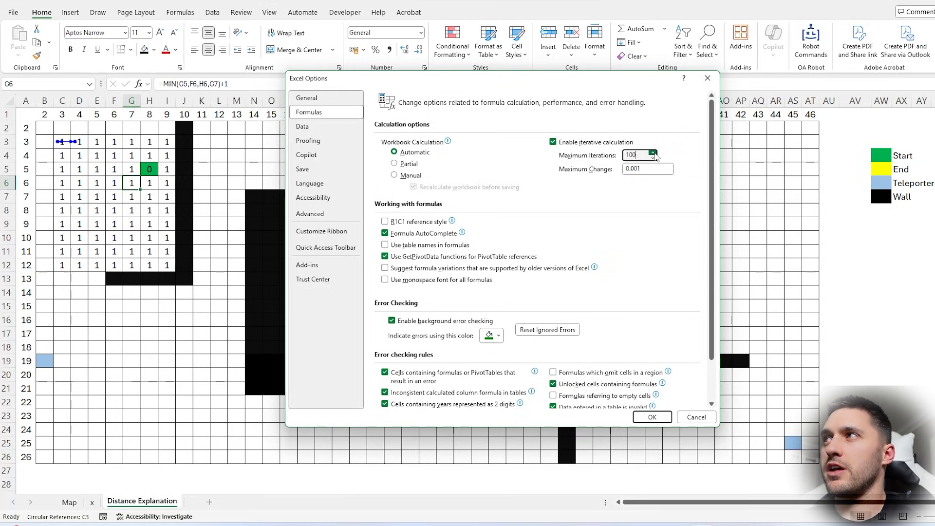
click(654, 153)
click(653, 152)
click(653, 153)
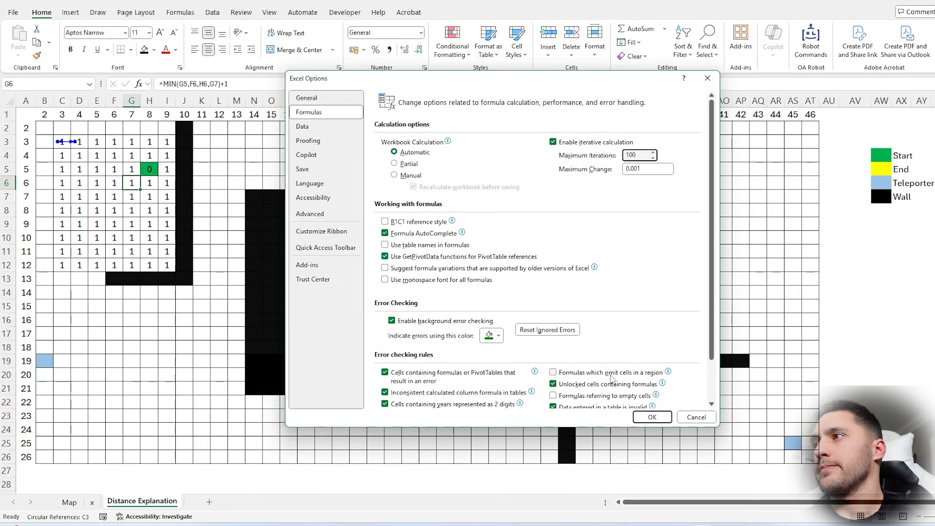
click(652, 417)
- Review the recalculated distances in C3:I12, the extent of the whole grid, and its start and end cells
drag(167, 141, 62, 266)
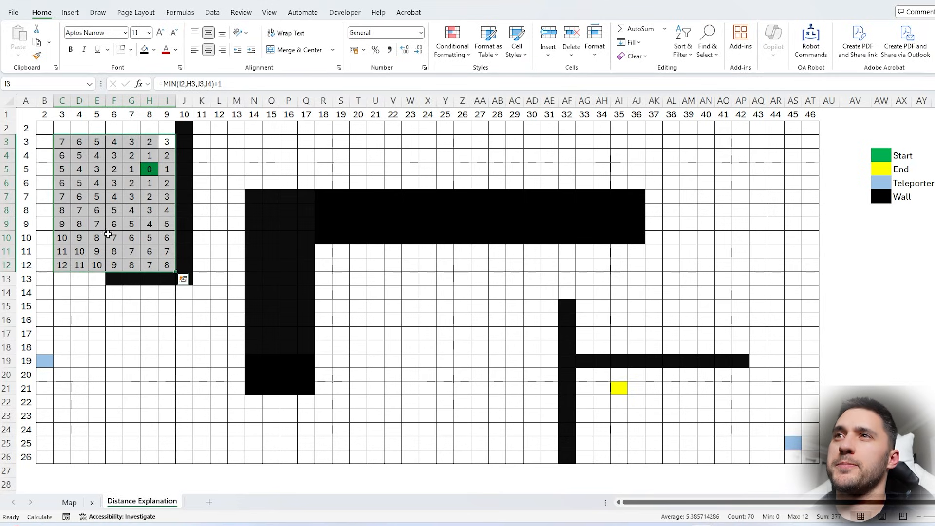
key(Down)
key(Down)
drag(48, 131, 775, 458)
click(150, 169)
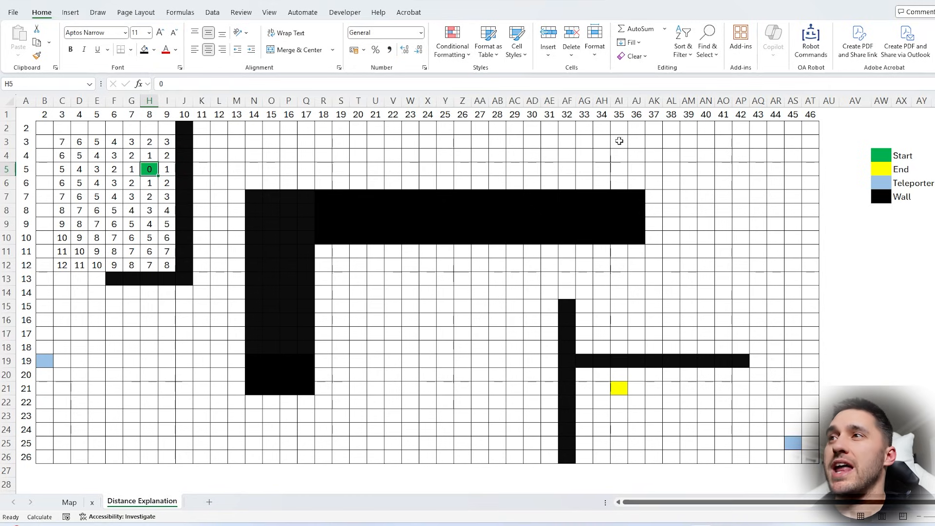
click(619, 388)
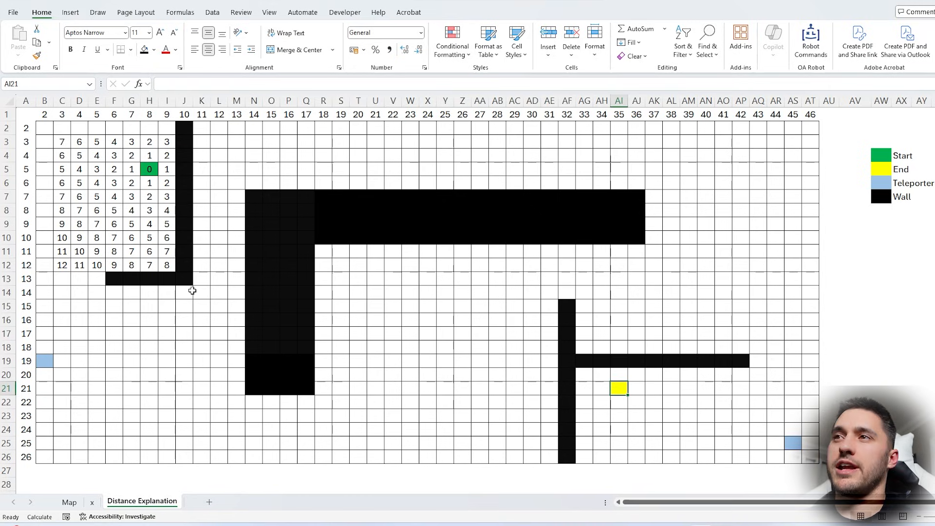
- Compare the number labels in column A and row 1 of the distance grid with the coordinate labels on the Map sheet
click(128, 221)
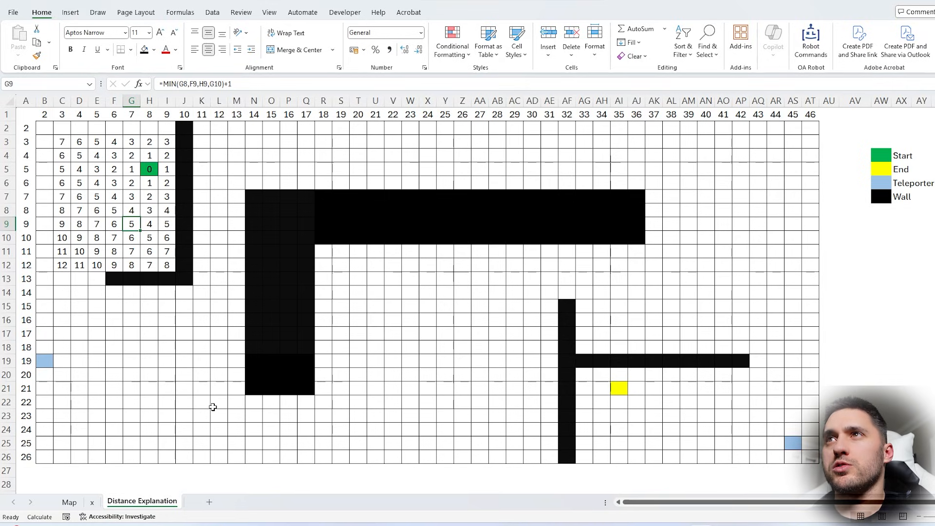
click(26, 100)
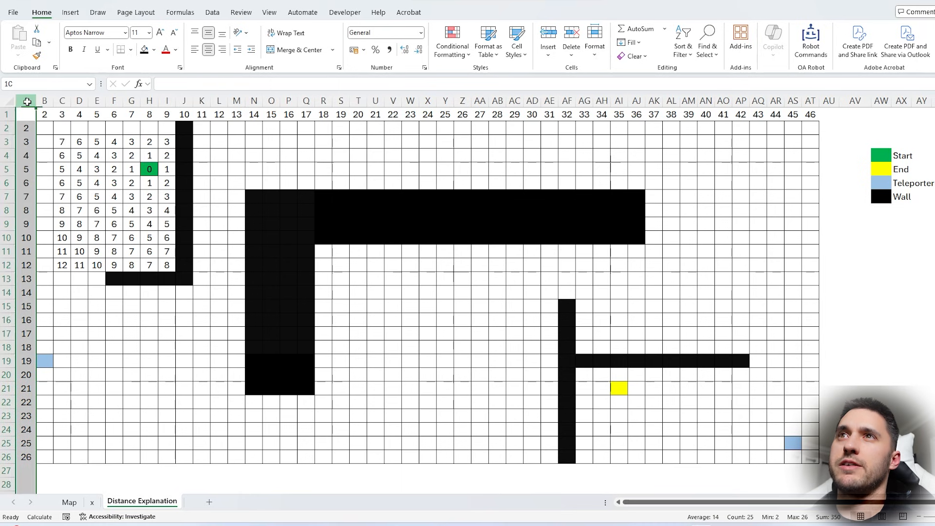
click(44, 115)
click(70, 501)
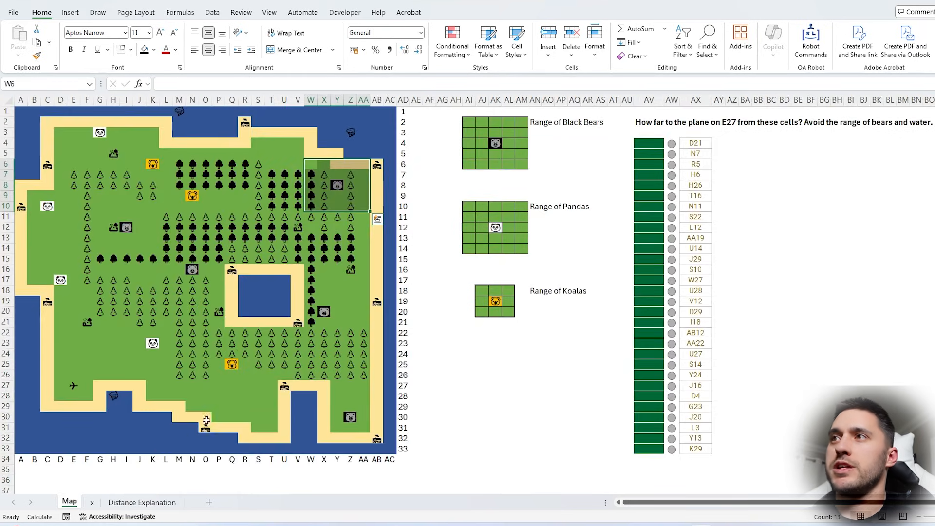
click(405, 100)
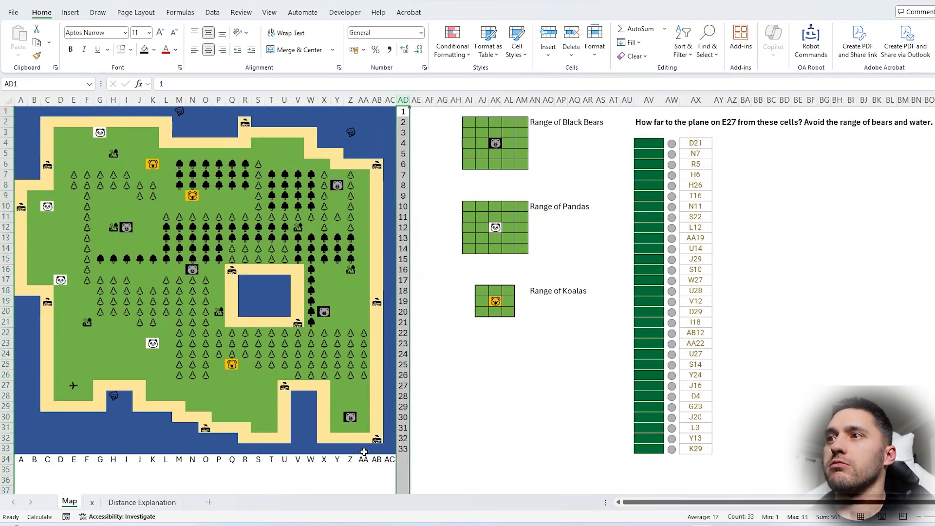
drag(389, 461, 21, 460)
click(141, 503)
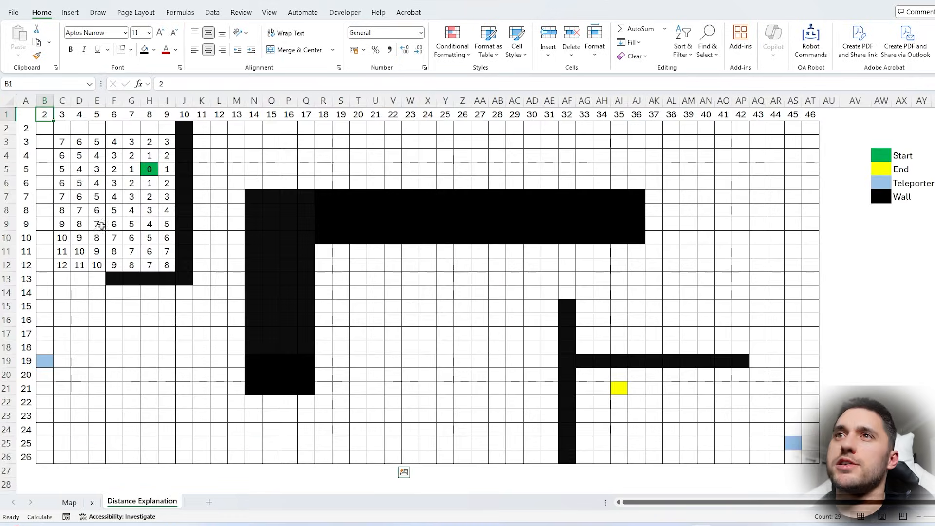
- Check the formula in C3, and clear the number labels from column A and row 1 of the Distance Explanation sheet
double_click(62, 142)
key(Escape)
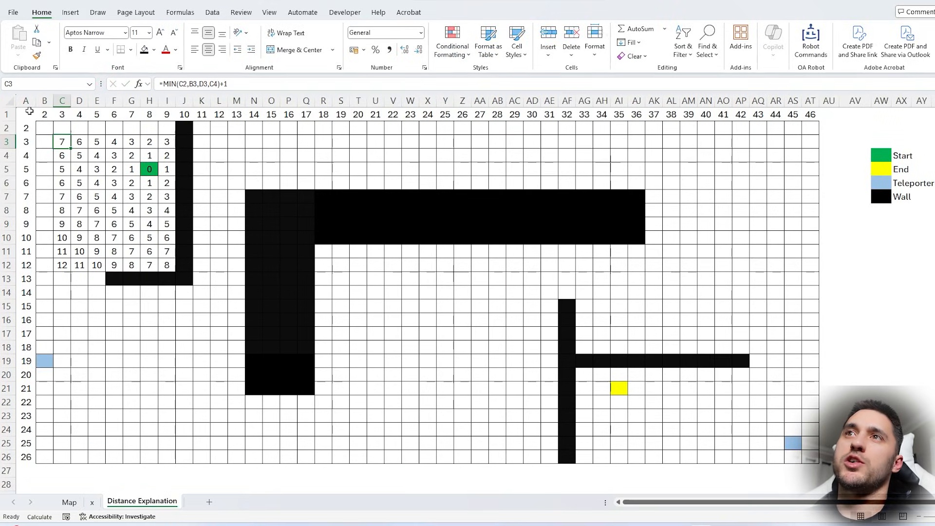
click(26, 101)
key(Delete)
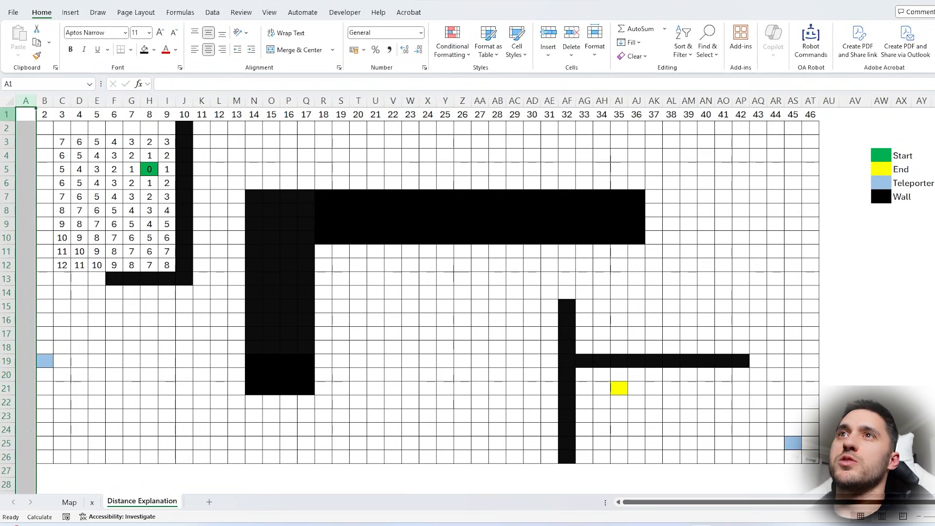
click(8, 115)
key(Delete)
click(68, 141)
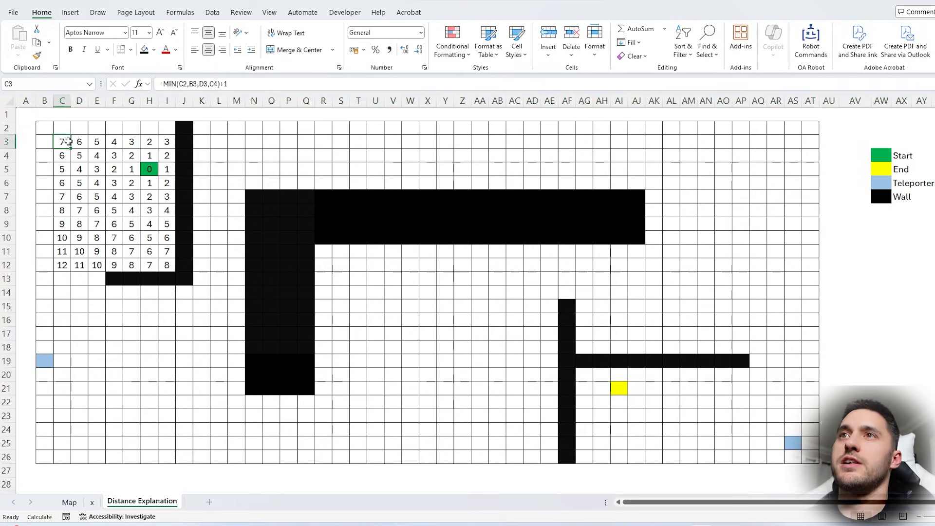
key(ctrl+c)
drag(167, 128, 42, 351)
click(341, 210)
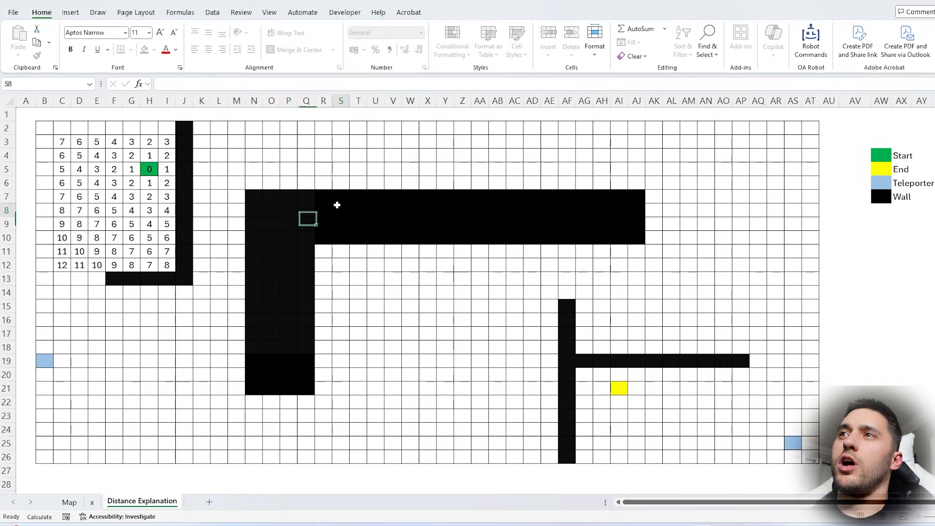
click(67, 137)
- Fill all black wall cells on the sheet with X using Find and Replace, matching the format of wall cell AC9
click(253, 196)
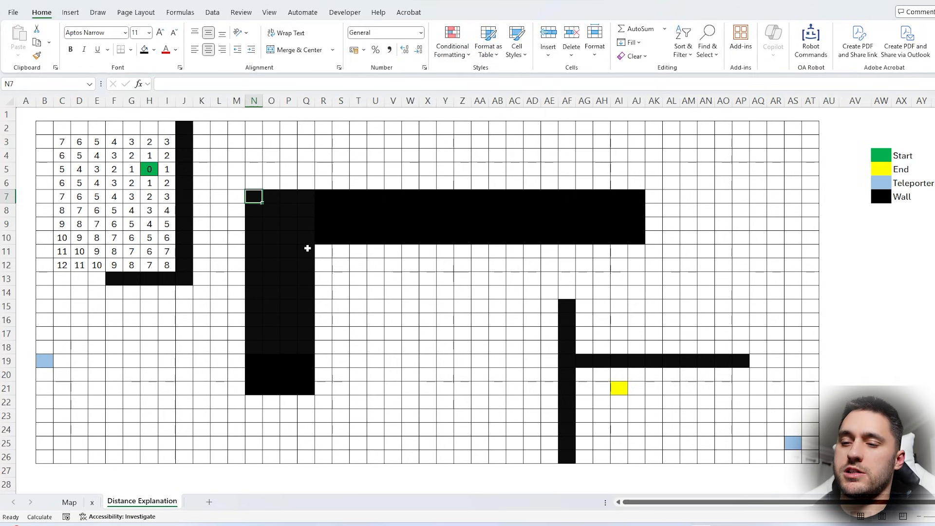
key(ctrl+h)
click(567, 285)
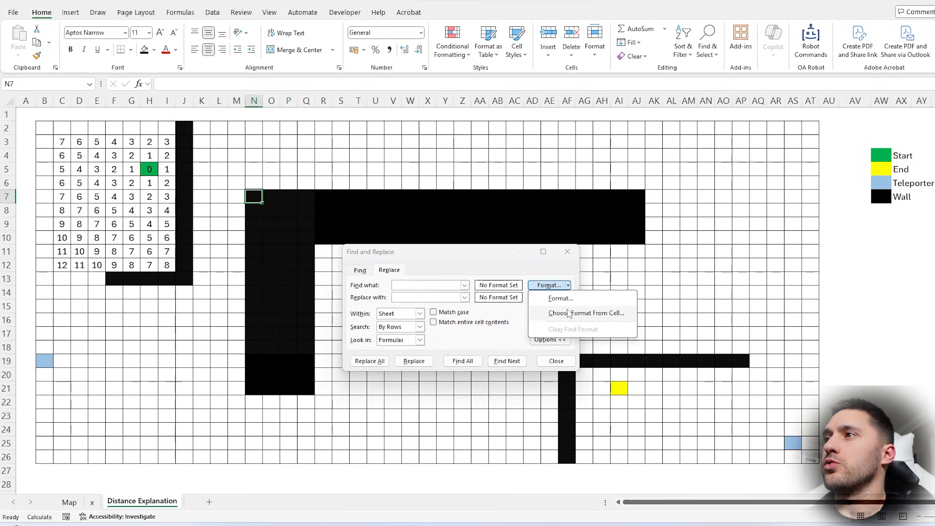
click(571, 314)
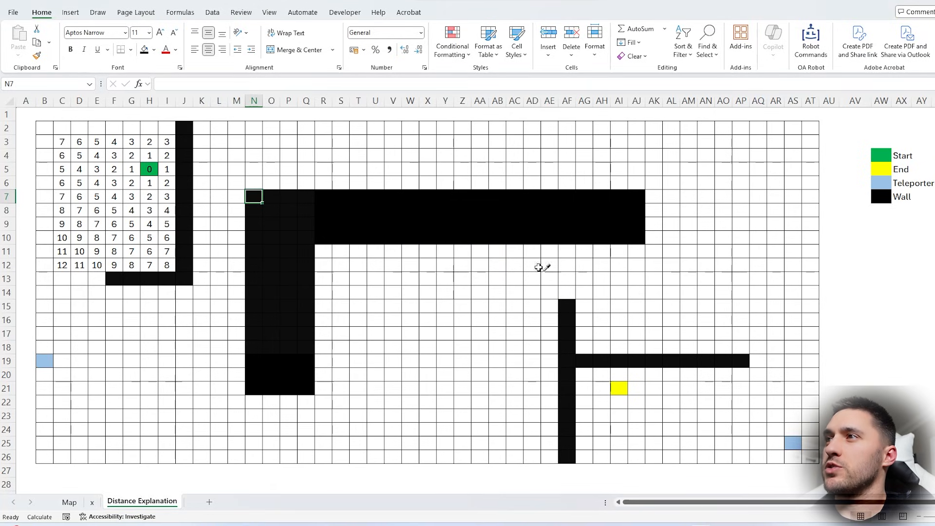
click(514, 222)
click(420, 297)
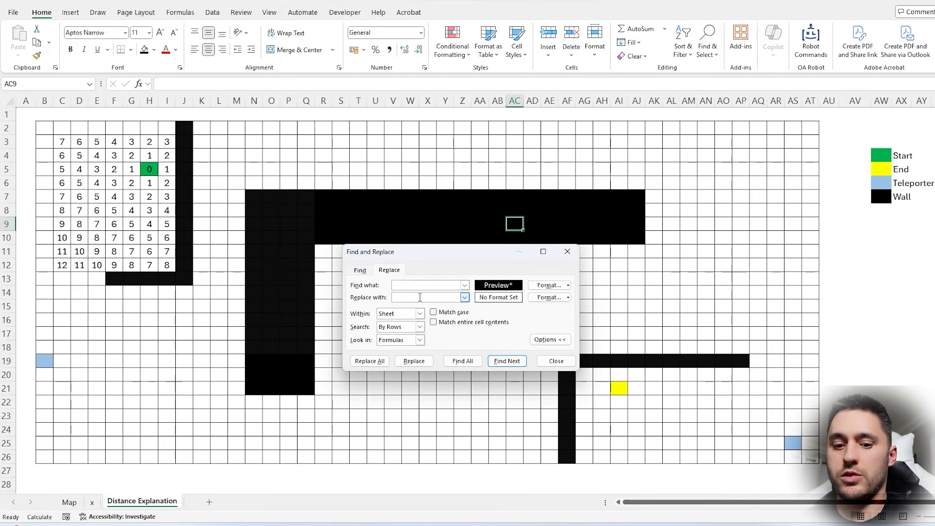
text(X)
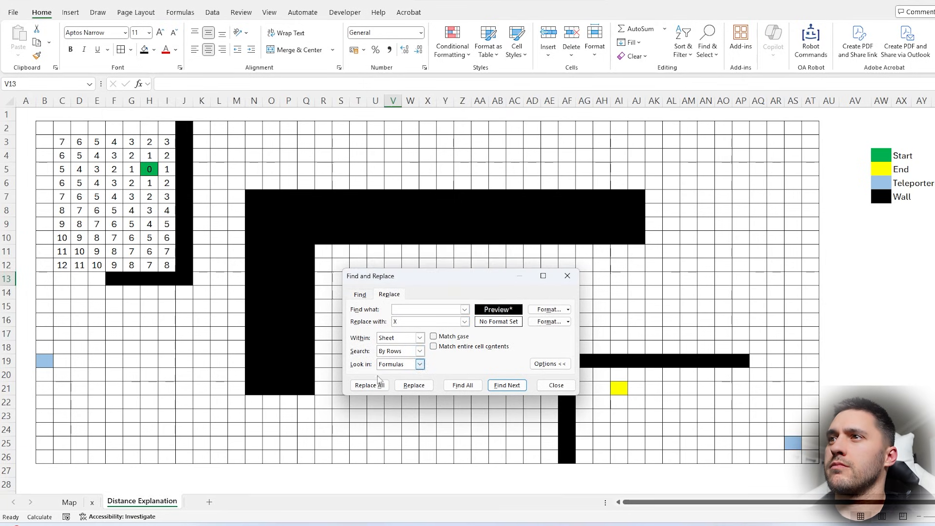
click(380, 361)
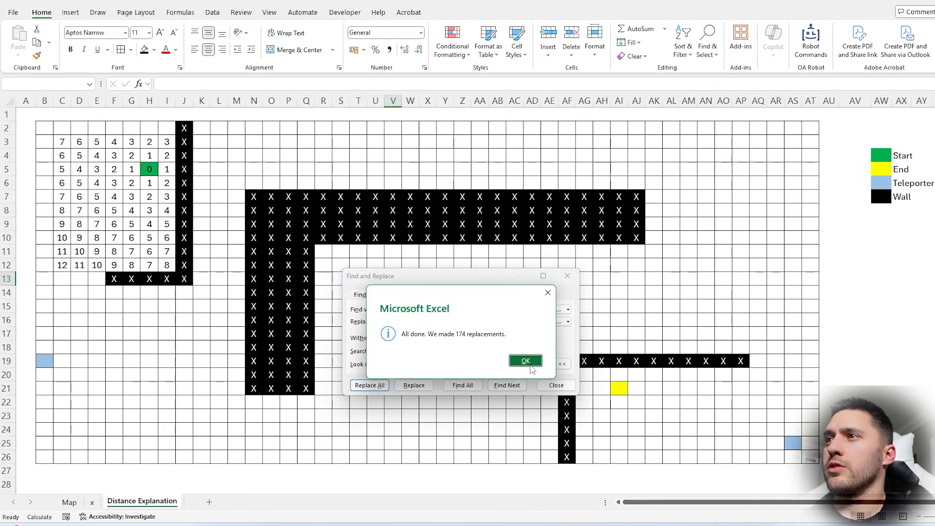
click(526, 363)
click(556, 385)
click(530, 292)
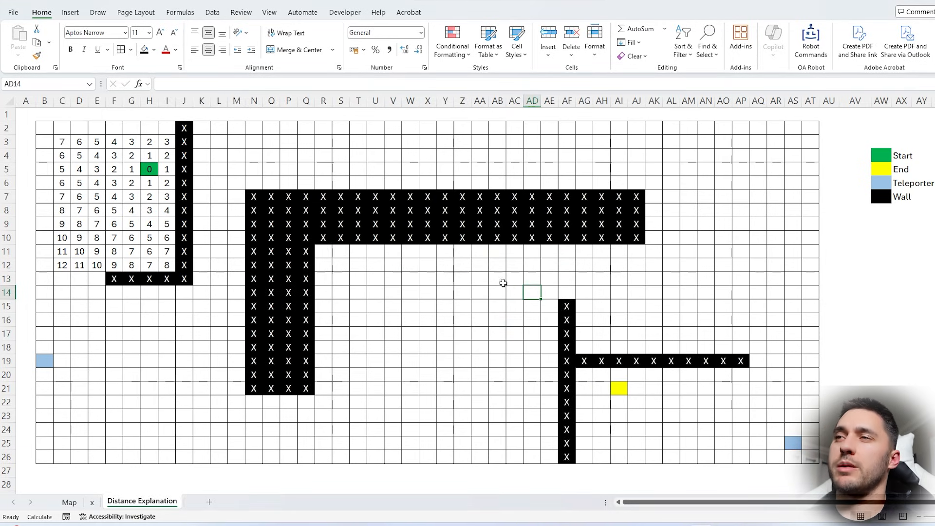
- Copy the C3 formula, clear the find and replace criteria, and select all blank cells found in B2:AT26
click(62, 142)
key(ctrl+c)
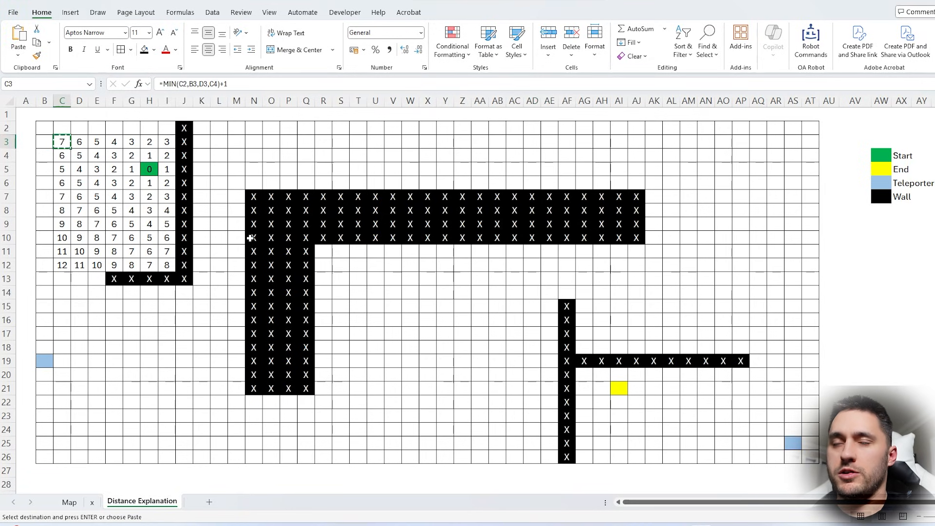
key(ctrl+h)
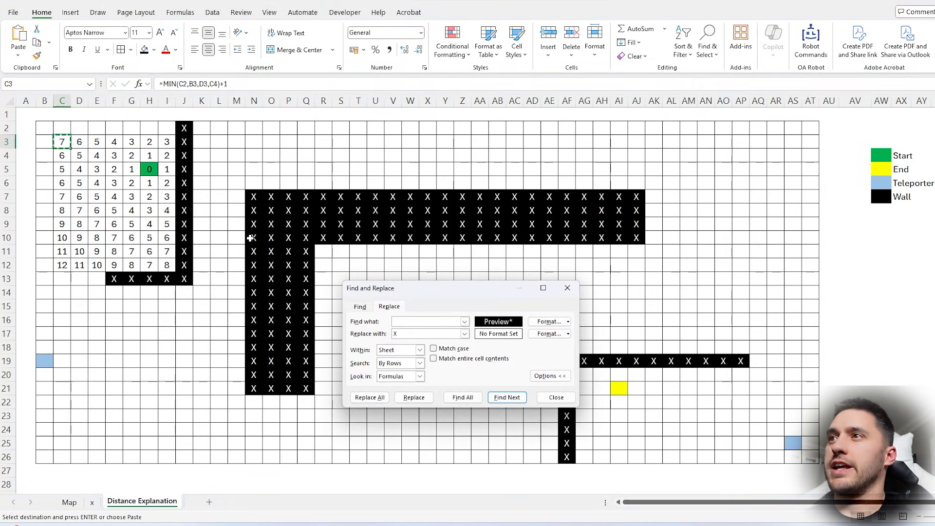
click(429, 333)
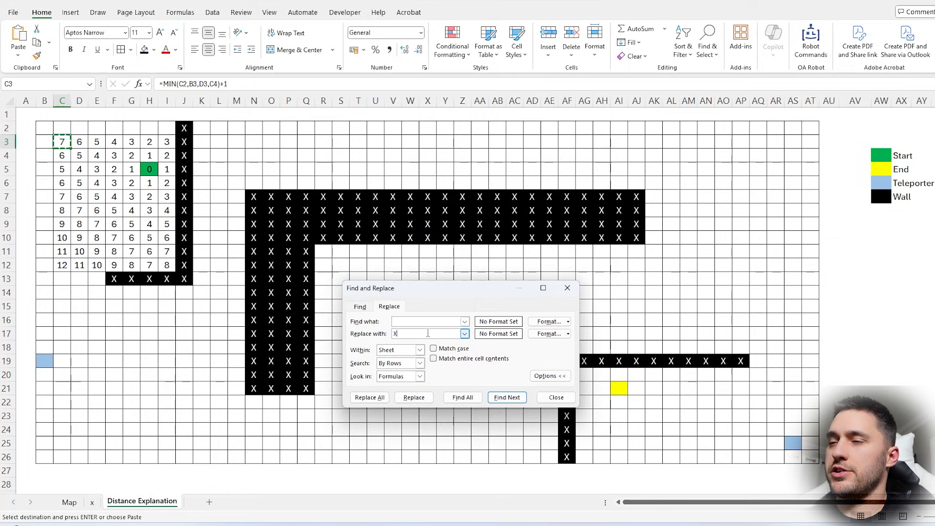
drag(810, 457, 46, 123)
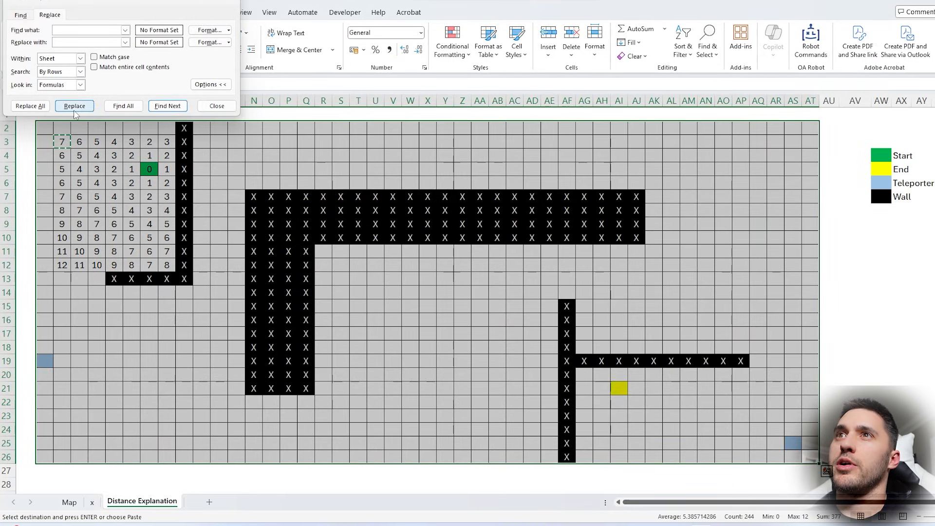
click(126, 106)
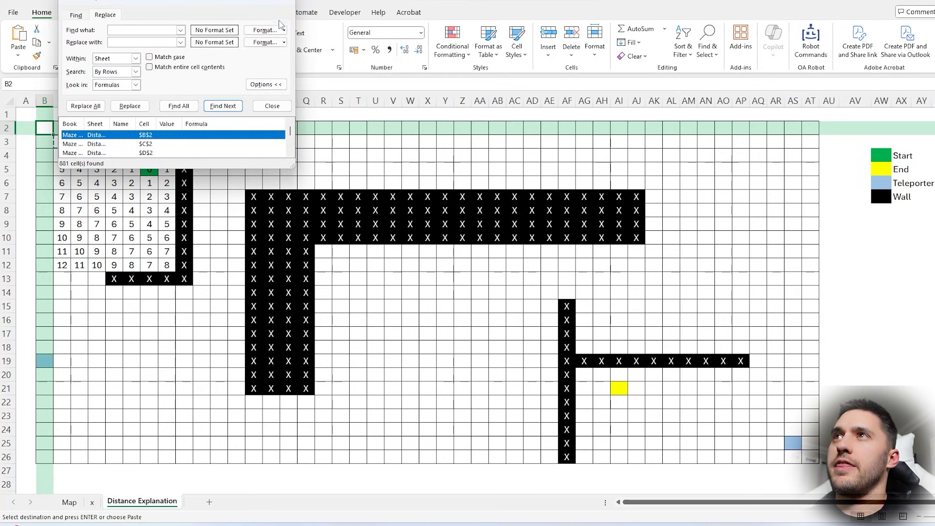
key(ctrl+a)
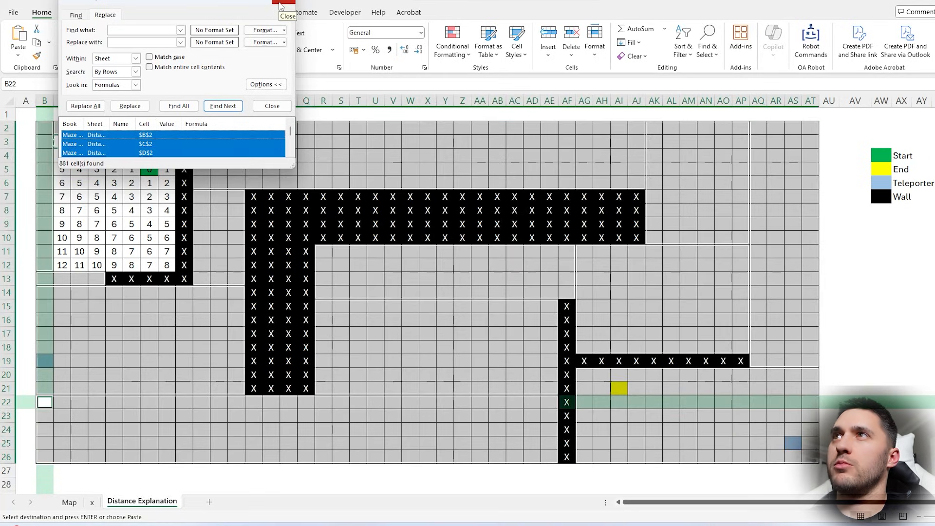
click(281, 6)
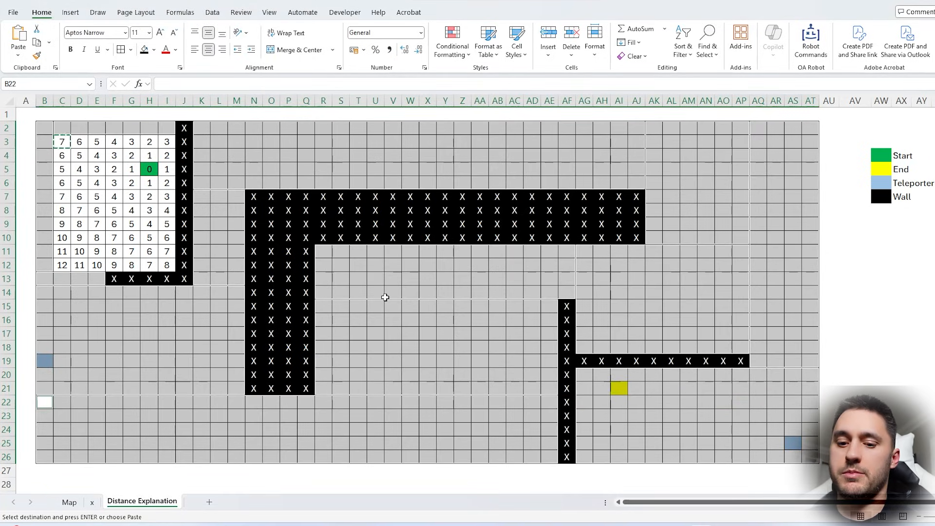
- Paste only the formulas into the selected blank grid cells, leaving the X walls and start cell untouched
key(ctrl+alt+v)
key(f)
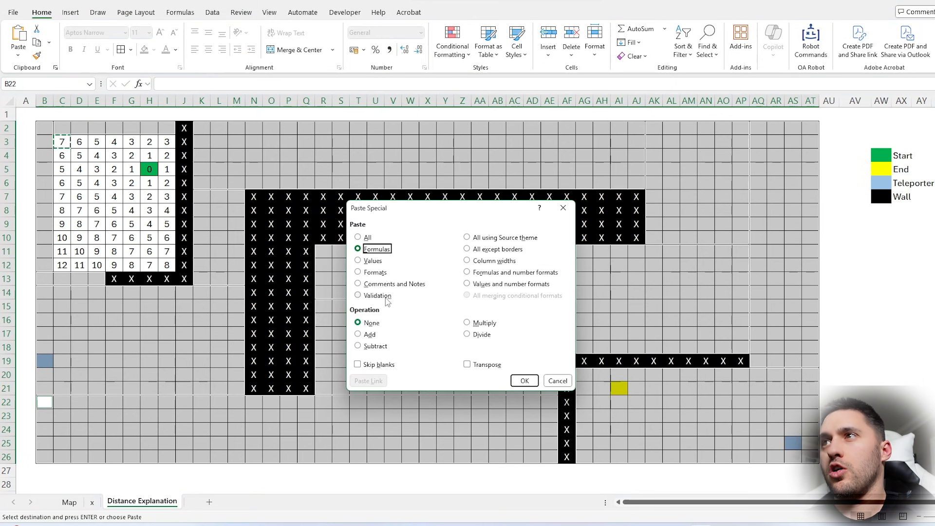
key(Return)
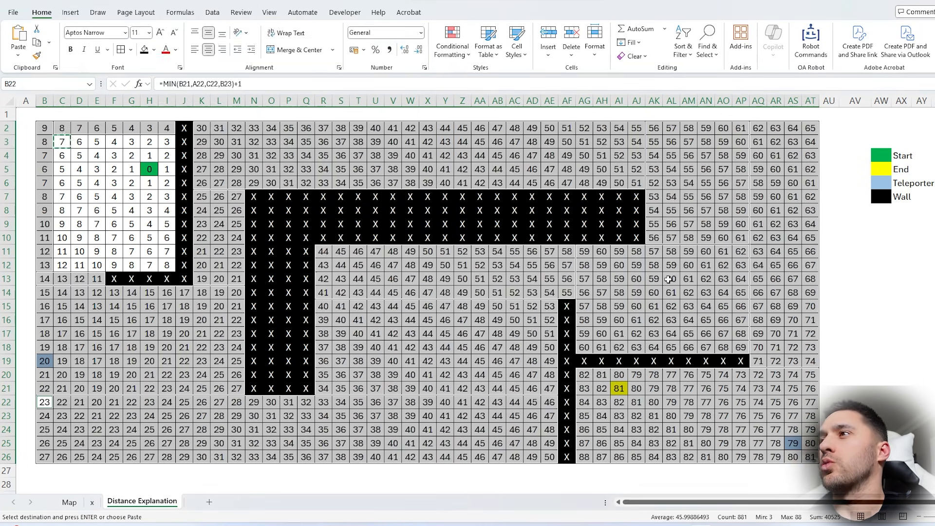
click(669, 278)
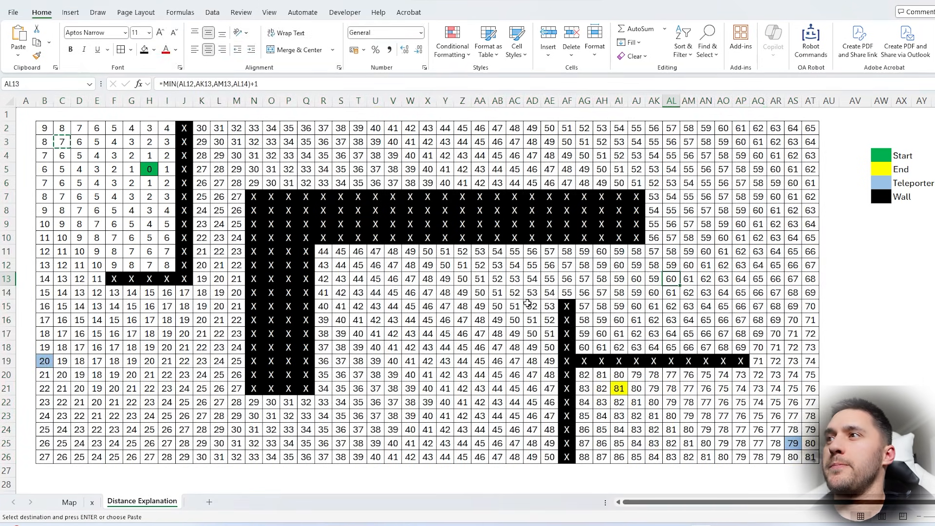
- Examine the distances at end cell AI21, around start cell H5, and across the whole grid B2:AT26
click(616, 389)
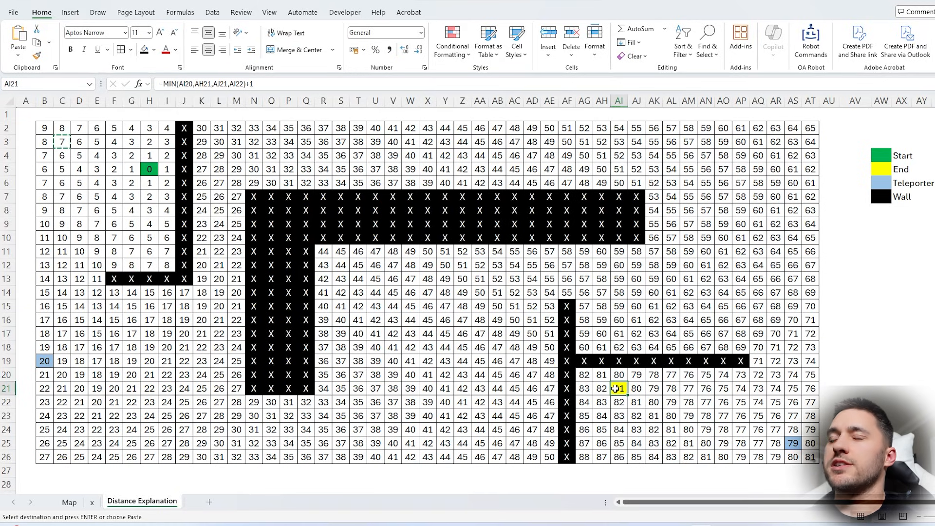
click(148, 166)
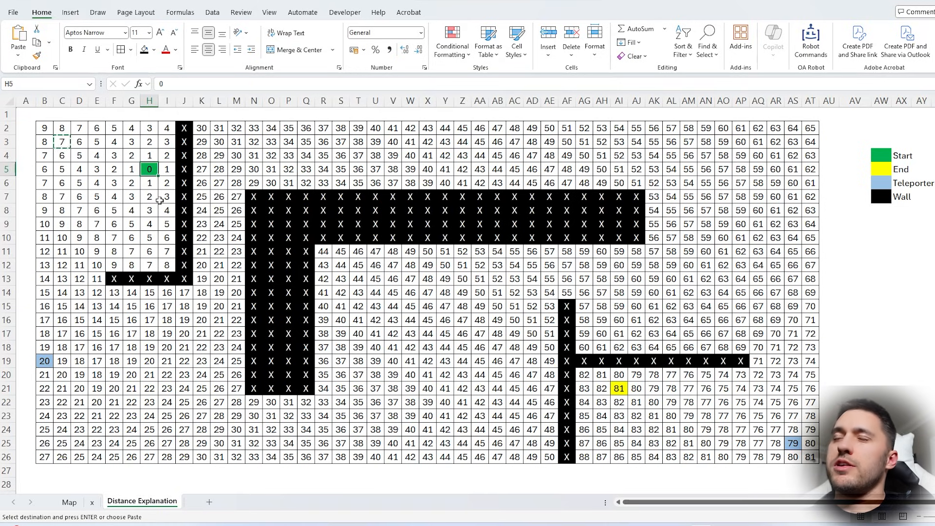
drag(127, 157, 166, 194)
click(149, 167)
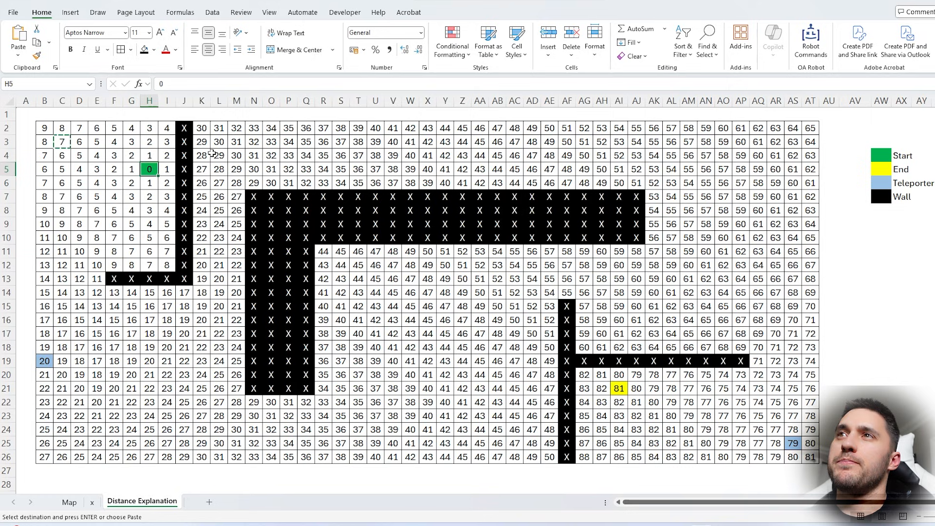
drag(45, 129, 811, 458)
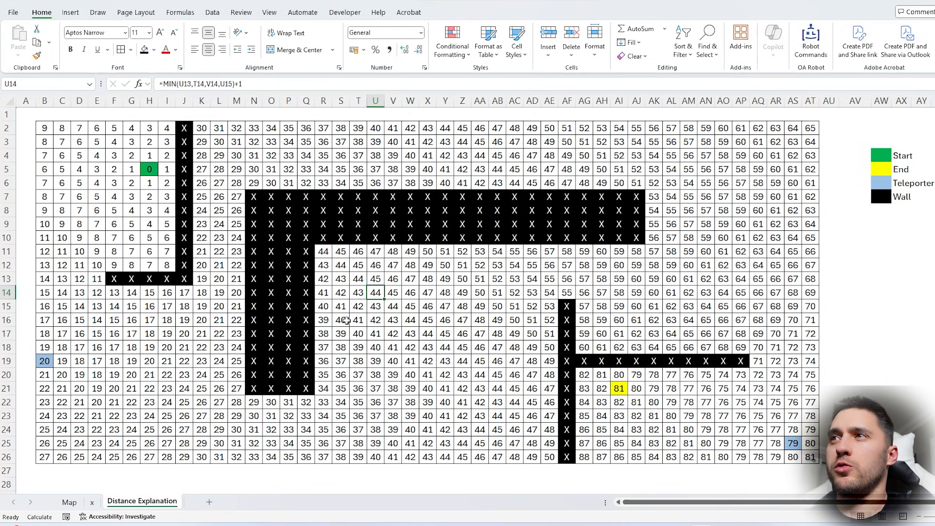
- Try 0 in AA18 as a second starting point, trace the distances around it, and undo the entry
click(479, 347)
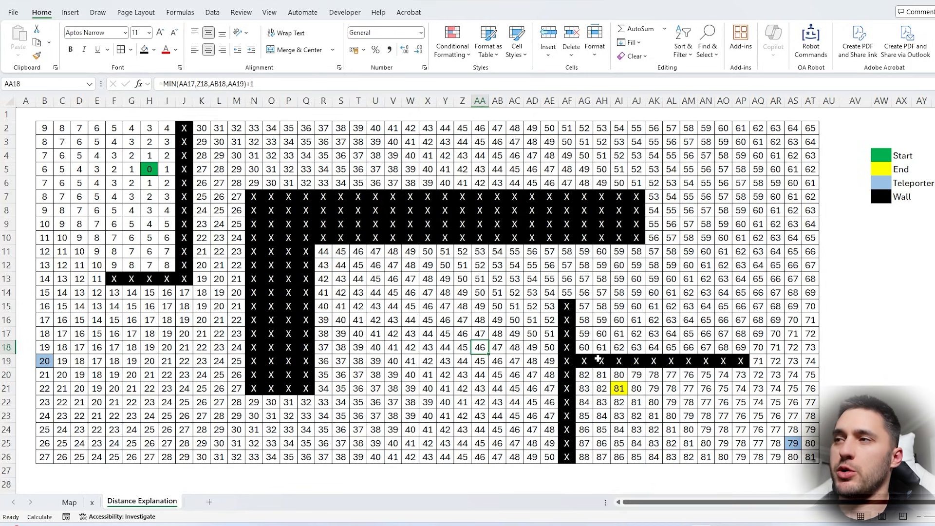
text(0)
key(Return)
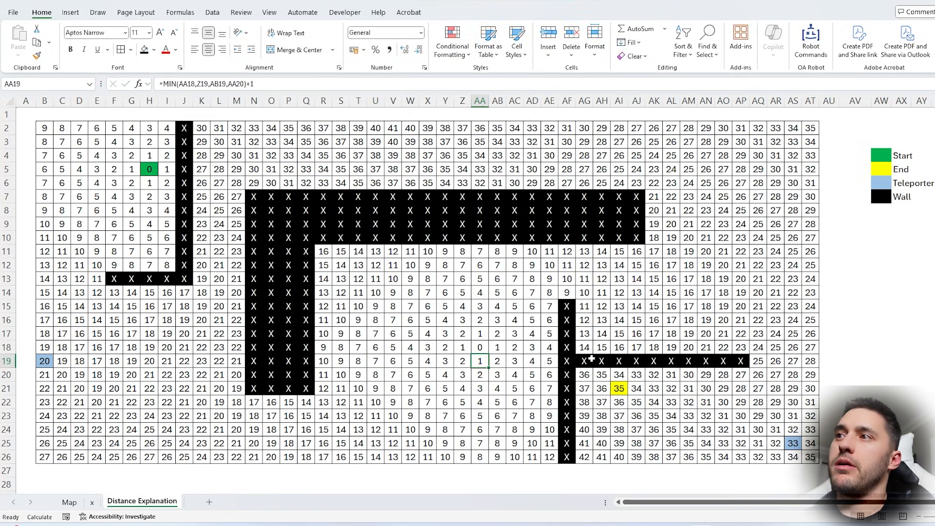
drag(480, 348, 532, 321)
click(476, 351)
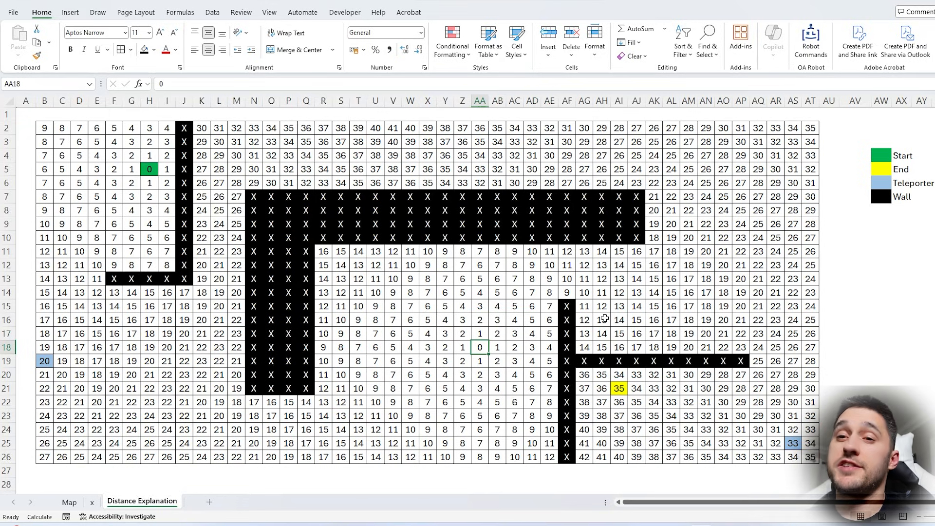
key(ctrl+z)
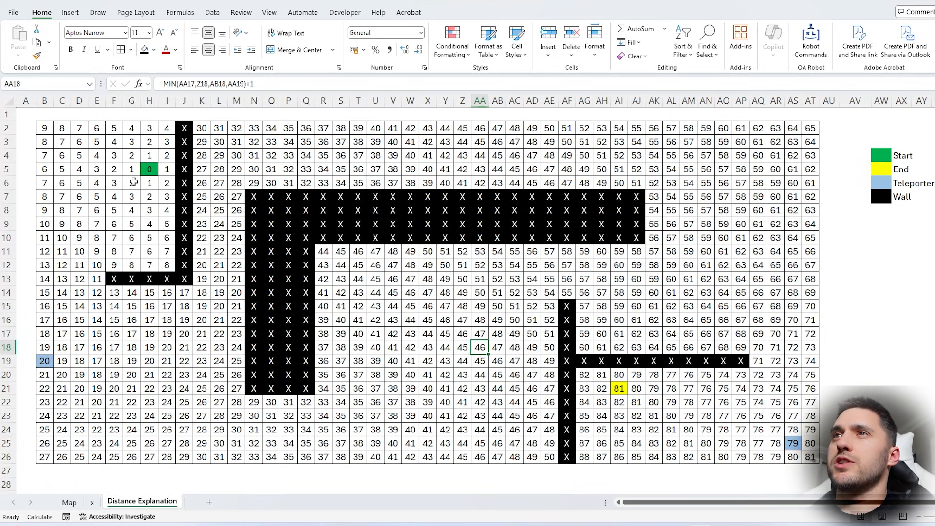
click(416, 280)
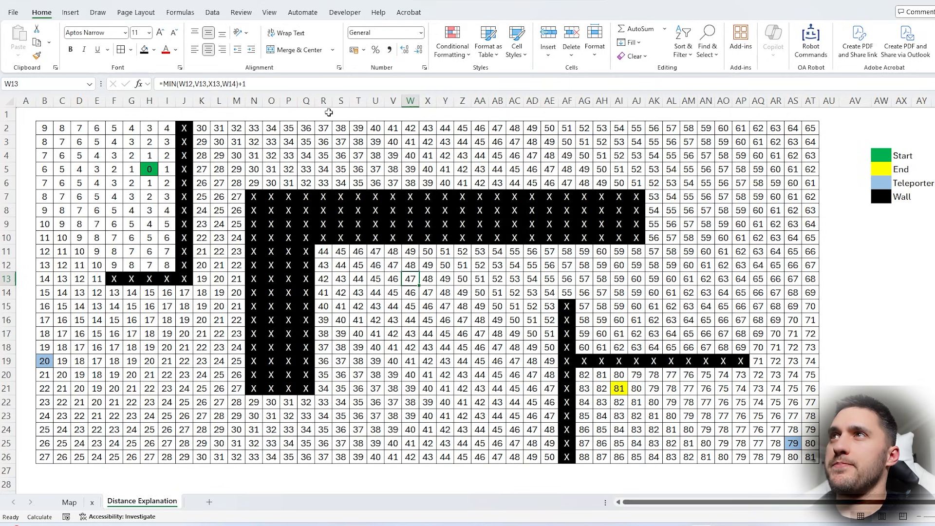
- Append +T to the end of the MIN formula in W13 to introduce a deliberate formula error
click(335, 85)
text(+)
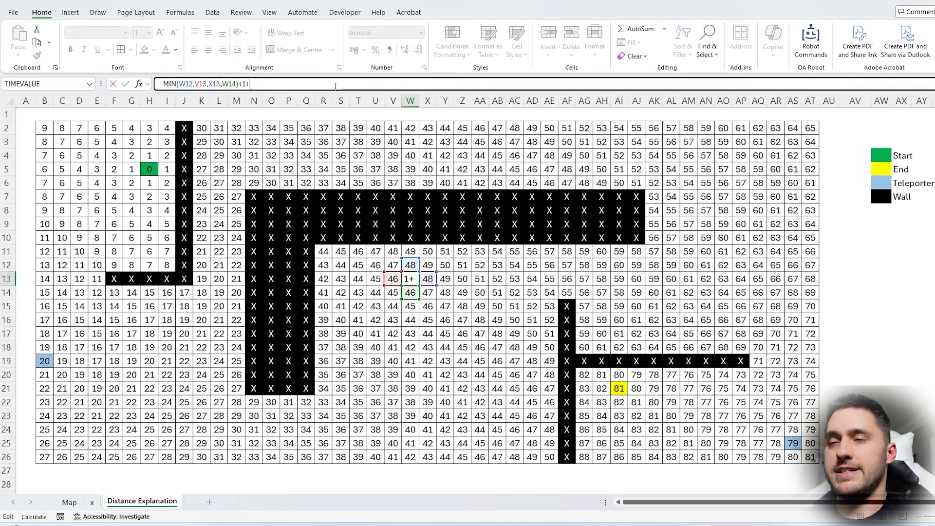
text(t)
drag(312, 85, 145, 84)
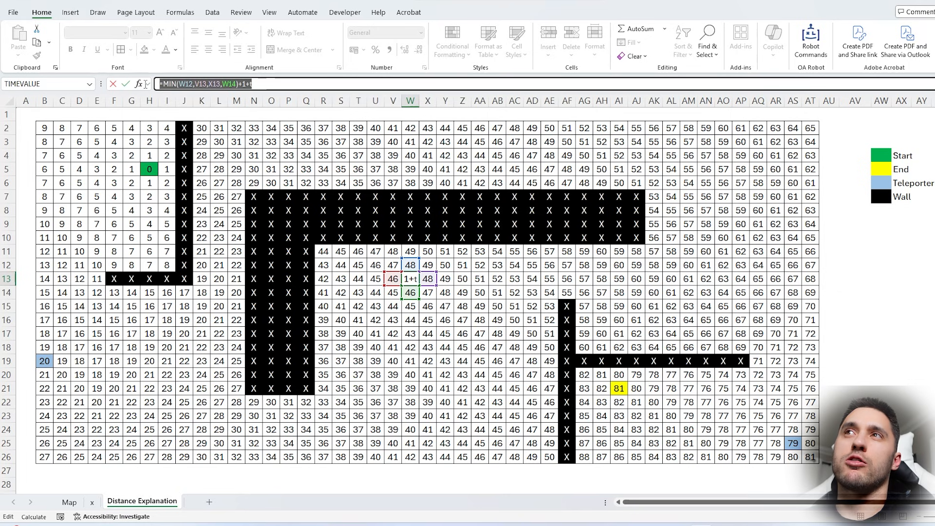
click(255, 85)
key(Return)
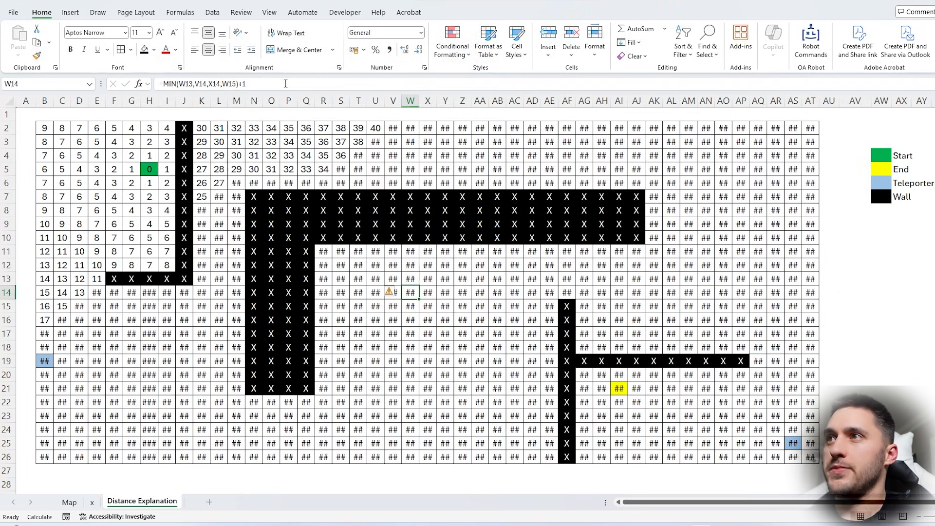
- Inspect the faulty formula in W13 and the cell references used by neighbouring X13
click(414, 278)
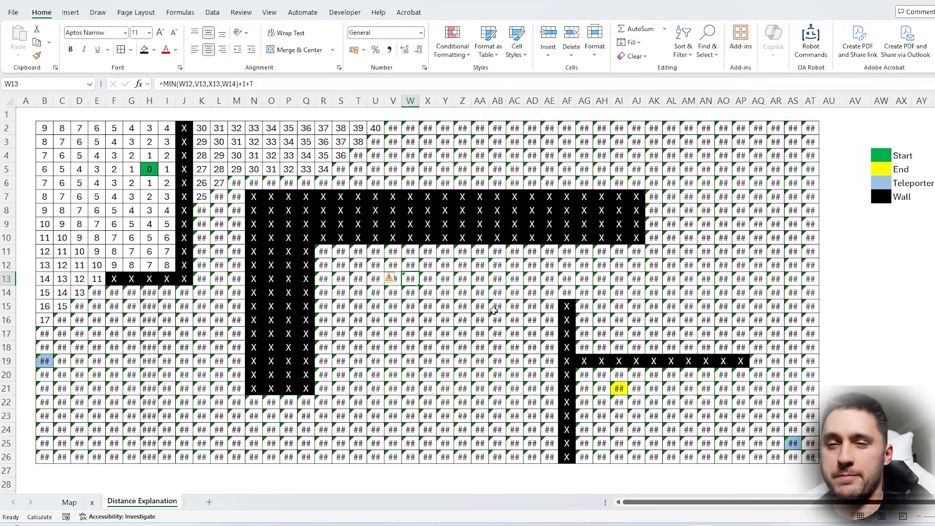
key(Right)
key(F2)
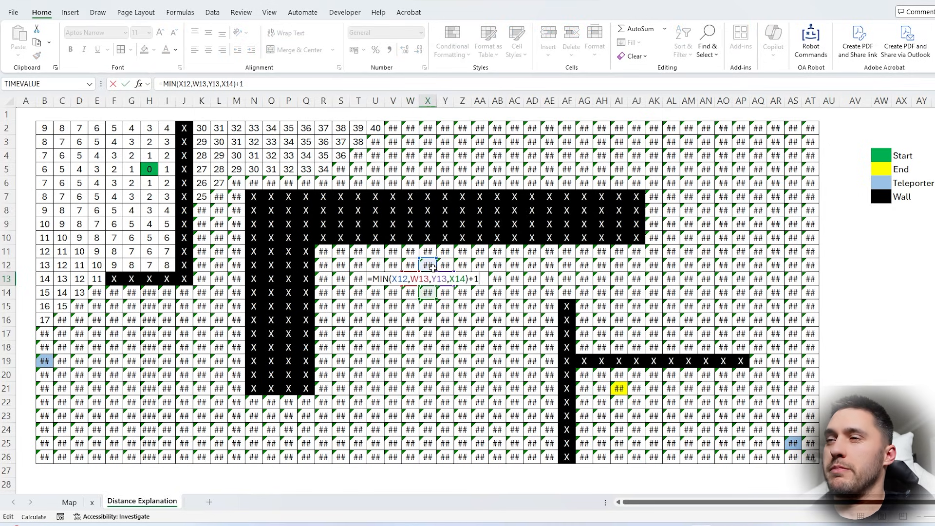
key(Escape)
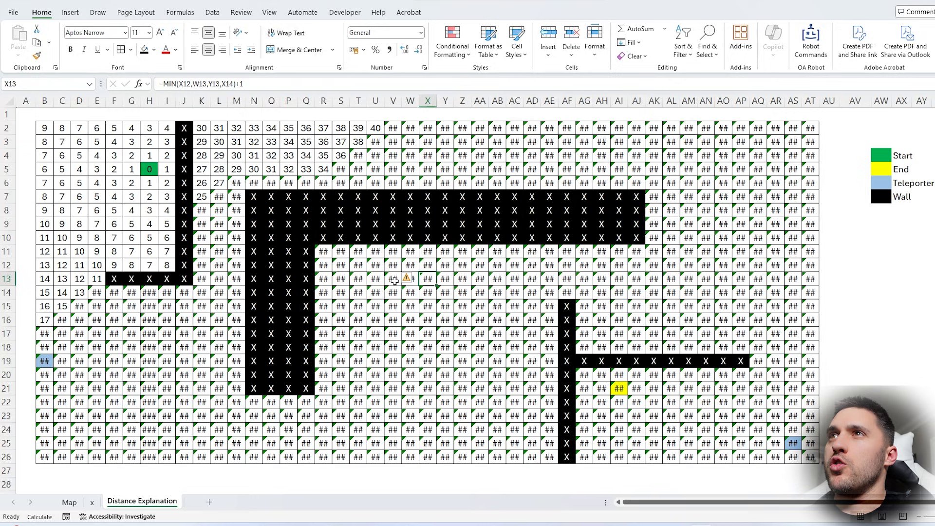
- Try 0 in AA15 to clear the errors, and undo the recent edits back to before the grid-wide formula paste
click(478, 306)
text(0)
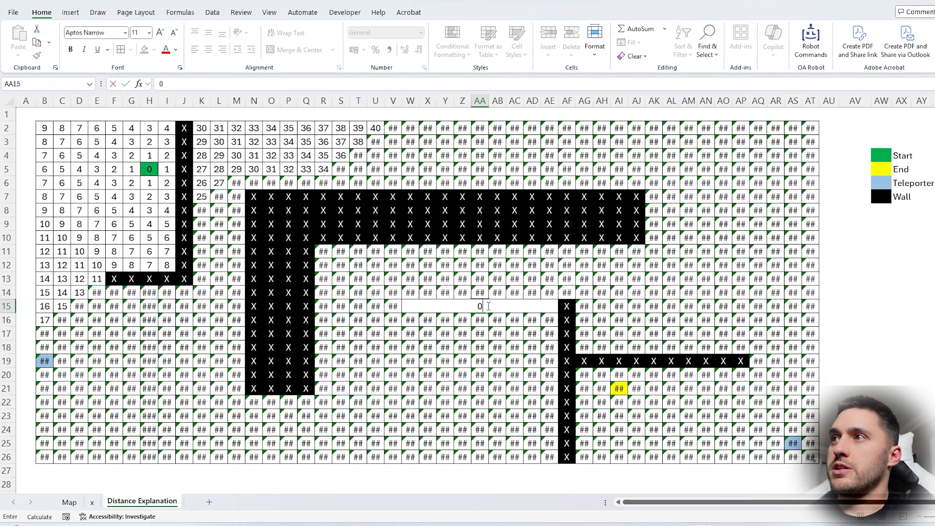
key(Return)
key(ctrl+z)
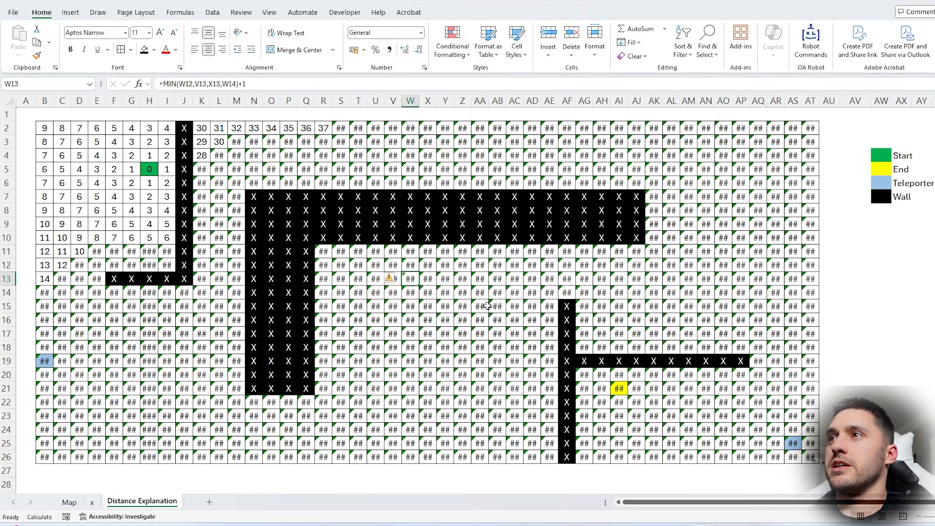
key(ctrl+z)
key(ctrl+z)
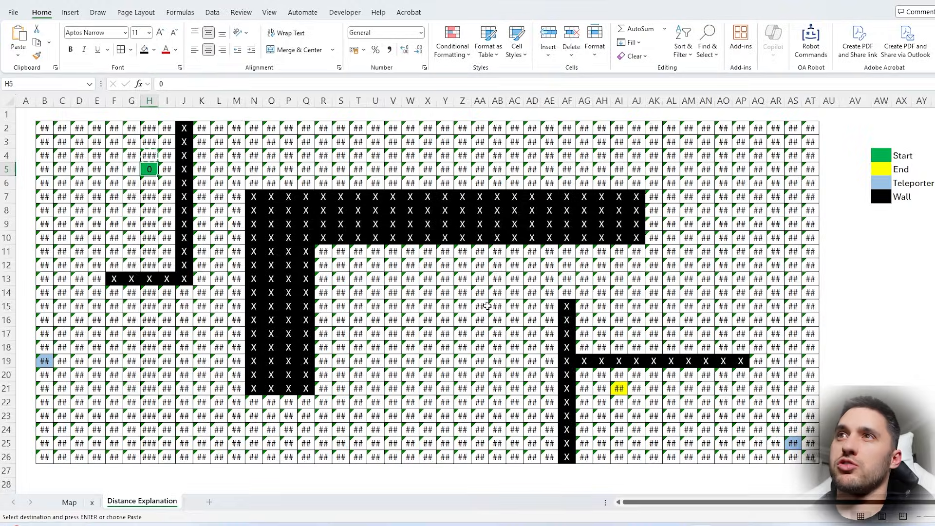
key(ctrl+z)
- Examine the error cells around start cell H5 within C3:I12, including the error options for G3
click(168, 195)
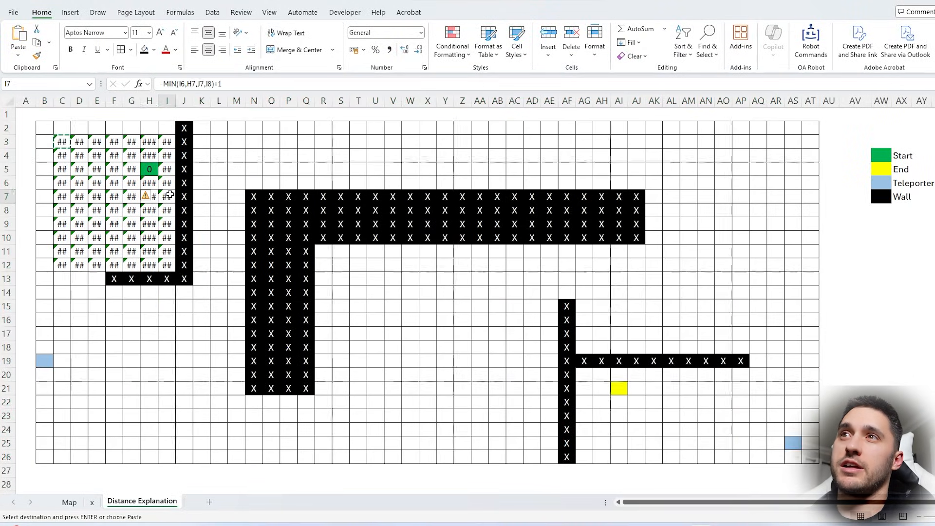
click(115, 198)
click(101, 167)
click(133, 169)
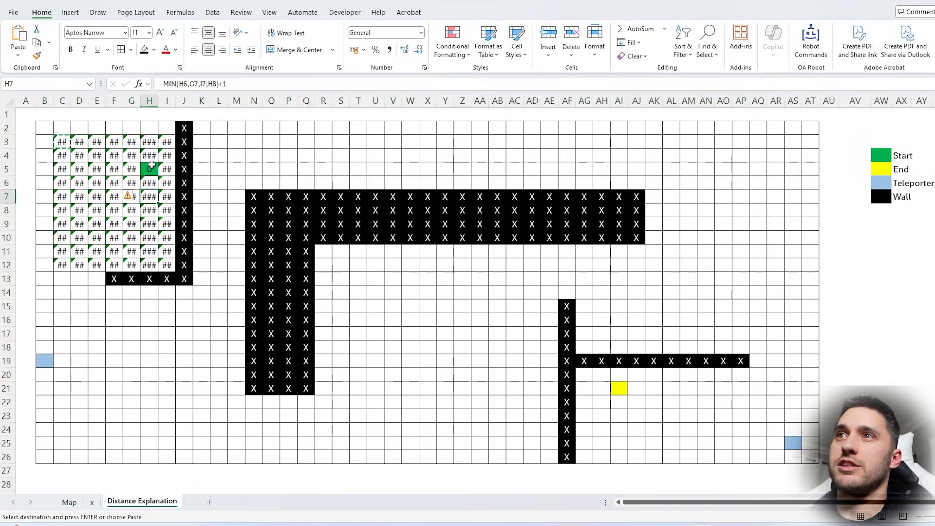
click(151, 170)
click(150, 156)
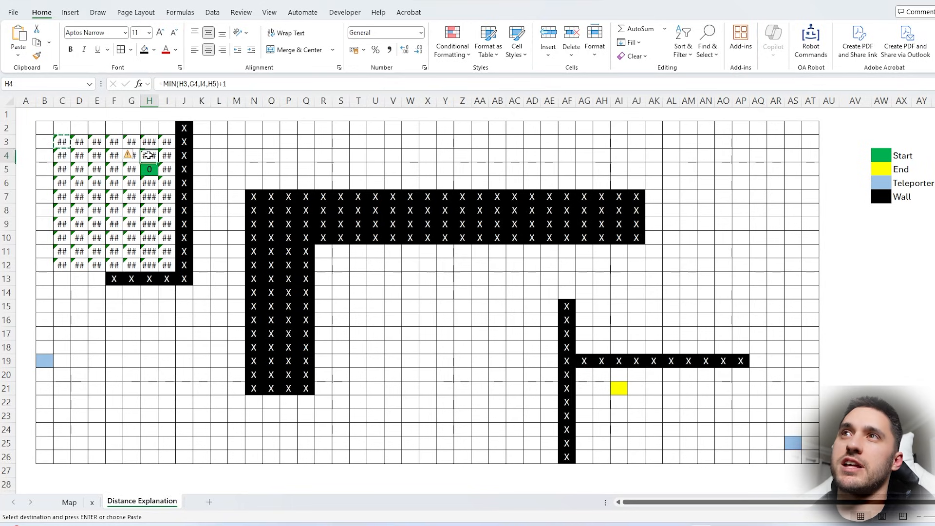
click(150, 143)
click(137, 141)
right_click(136, 141)
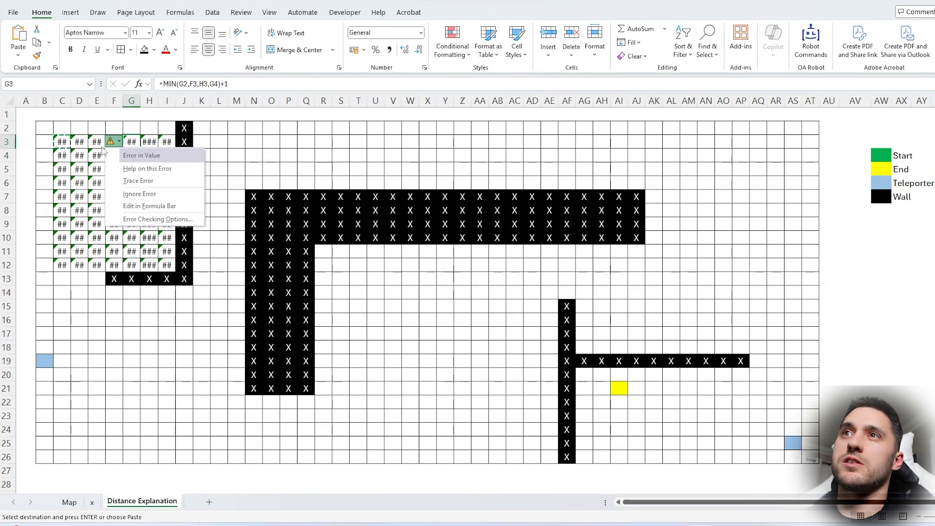
key(Escape)
- Label B28 "Circuit breaker" with left alignment and enter 1 in F28 below the grid
scroll(155, 365, down, 3)
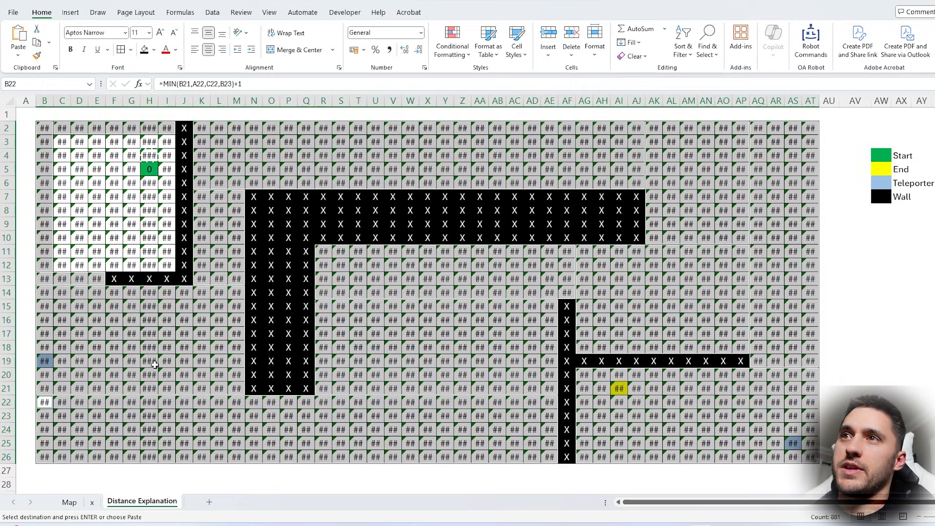
scroll(156, 360, down, 3)
click(58, 364)
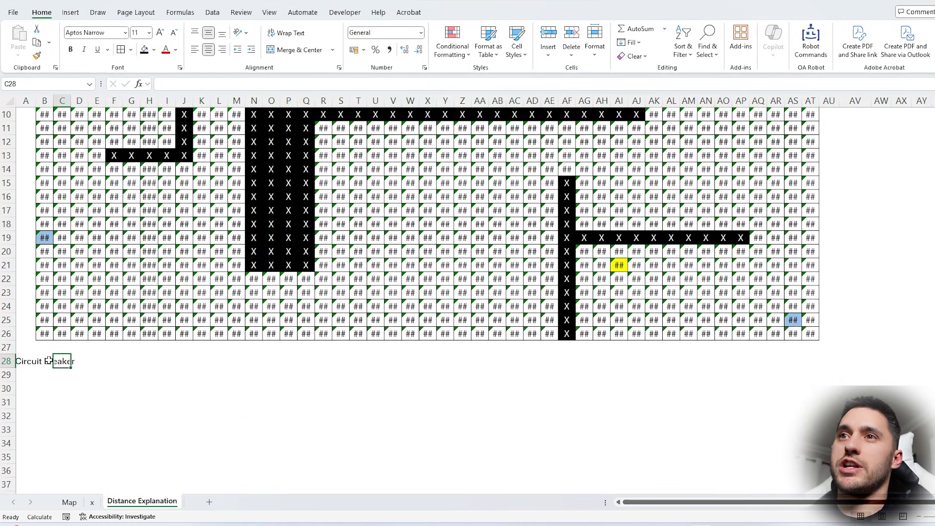
click(48, 361)
click(195, 49)
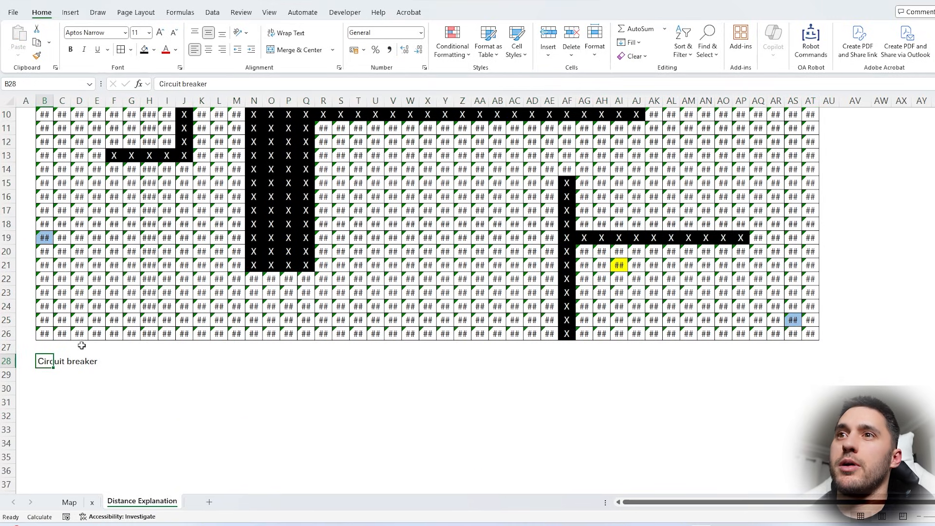
click(115, 363)
text(1)
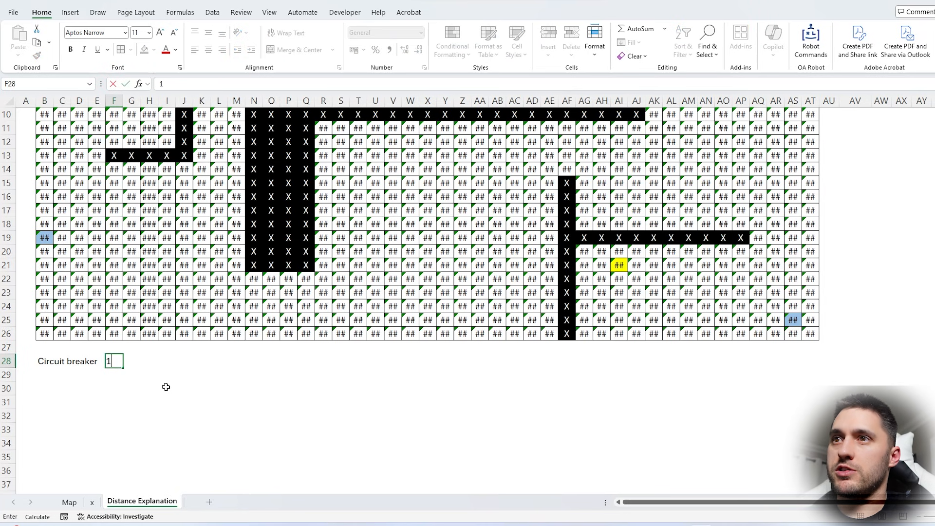
key(Return)
- Wrap the B2 formula in a circuit breaker check: =IF($F$28,"",MIN(B1,A2,C2,B3)+1)
scroll(164, 385, up, 3)
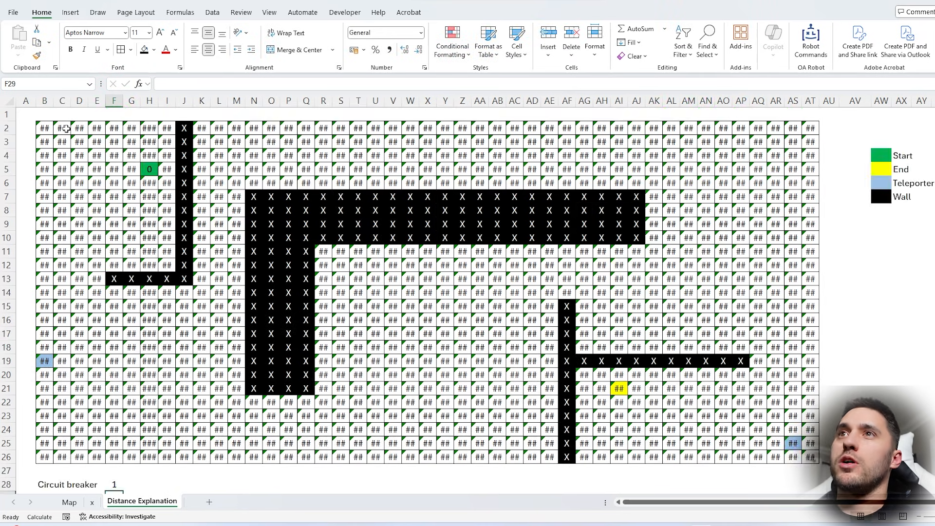
click(45, 128)
click(164, 84)
text(IF(MIN(B1,A2,C2,B3)+1)
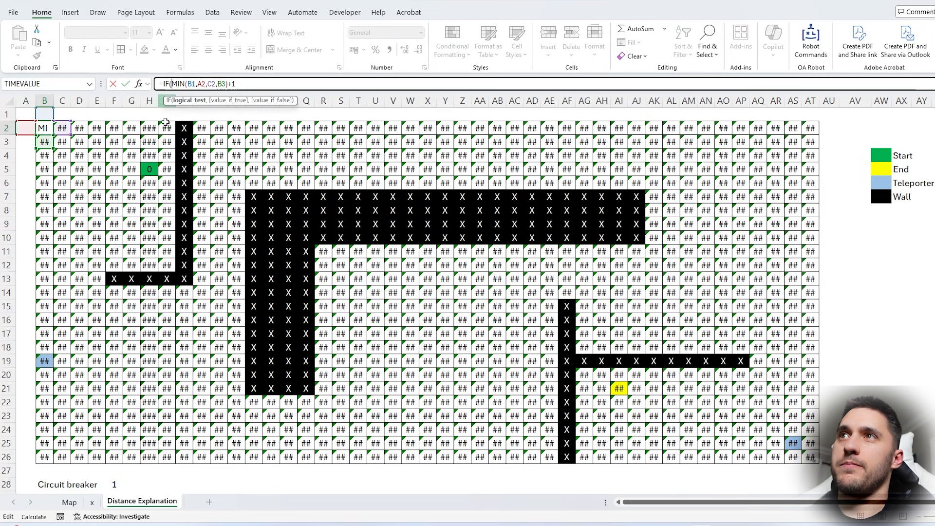
scroll(130, 335, down, 3)
click(115, 361)
scroll(208, 352, up, 3)
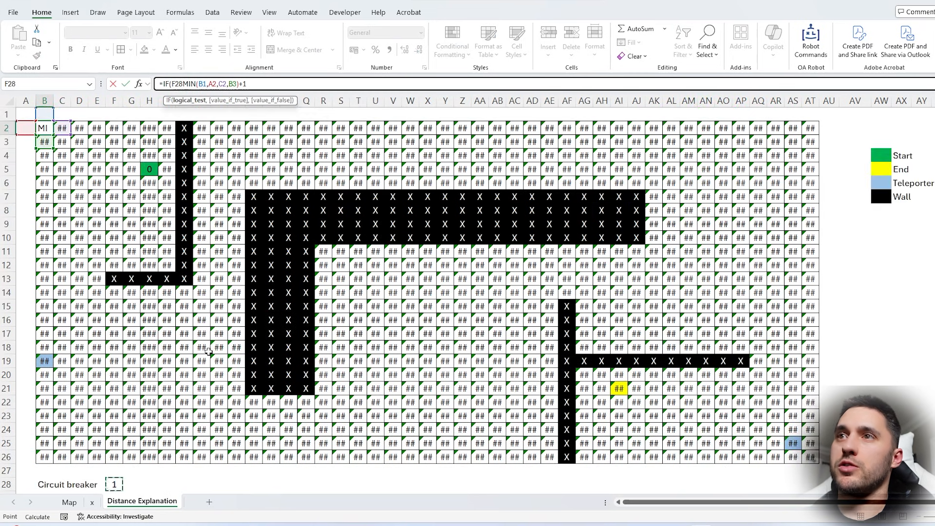
text(,"",)
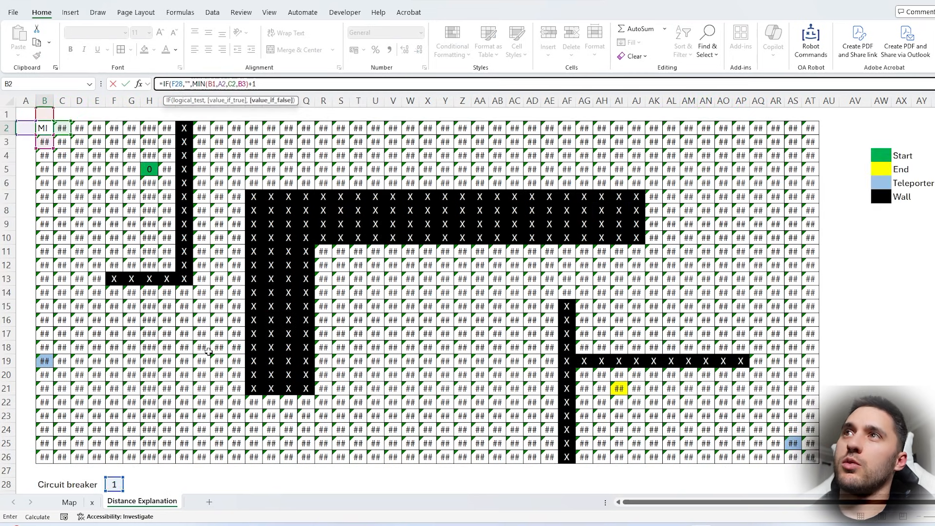
click(263, 84)
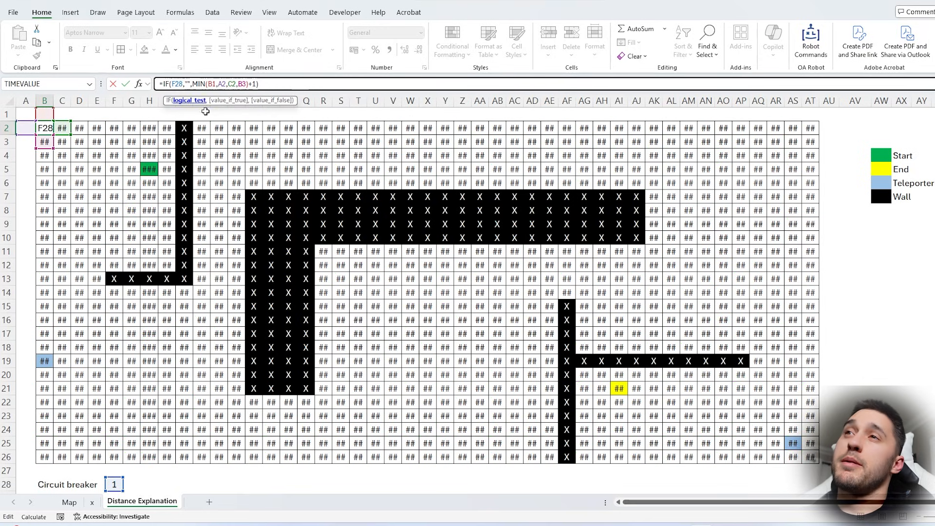
key(Return)
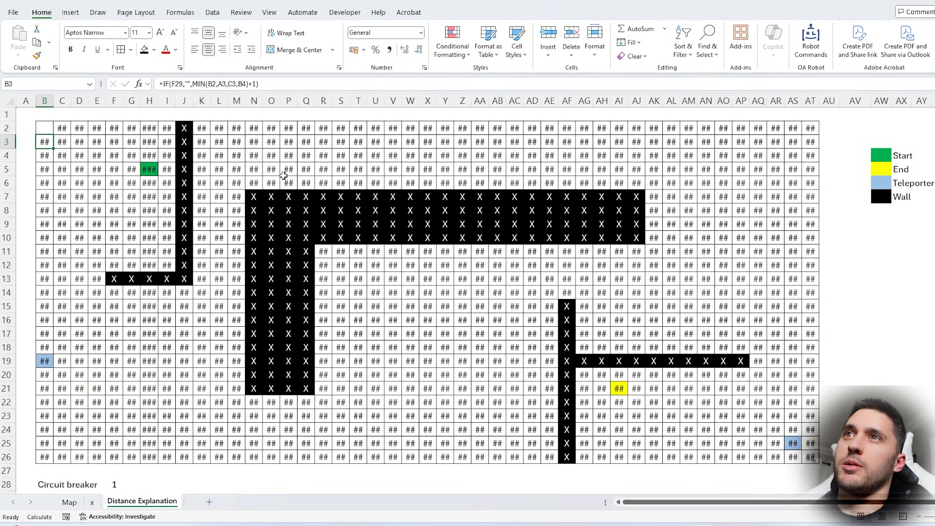
- Copy B2 and paste only its formula across the whole grid B2:AT26
click(48, 128)
key(ctrl+c)
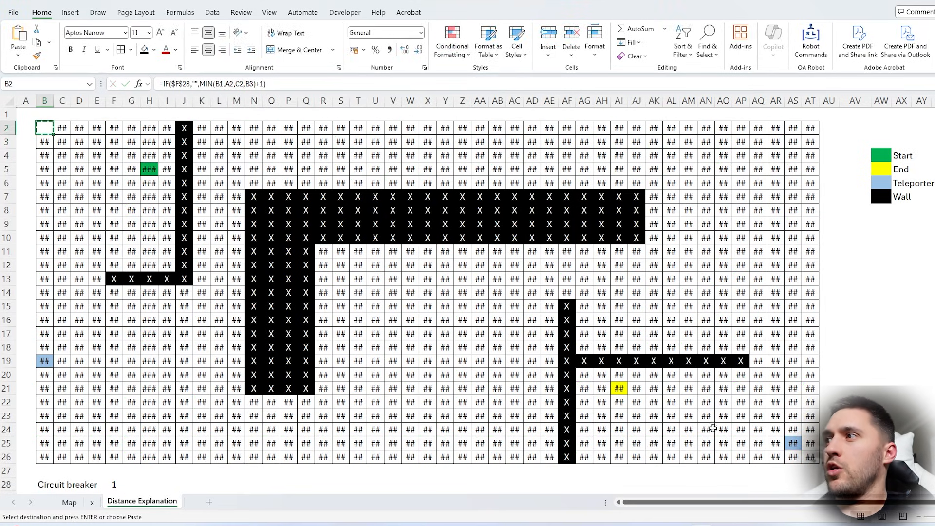
shift+click(811, 457)
key(ctrl+alt+v)
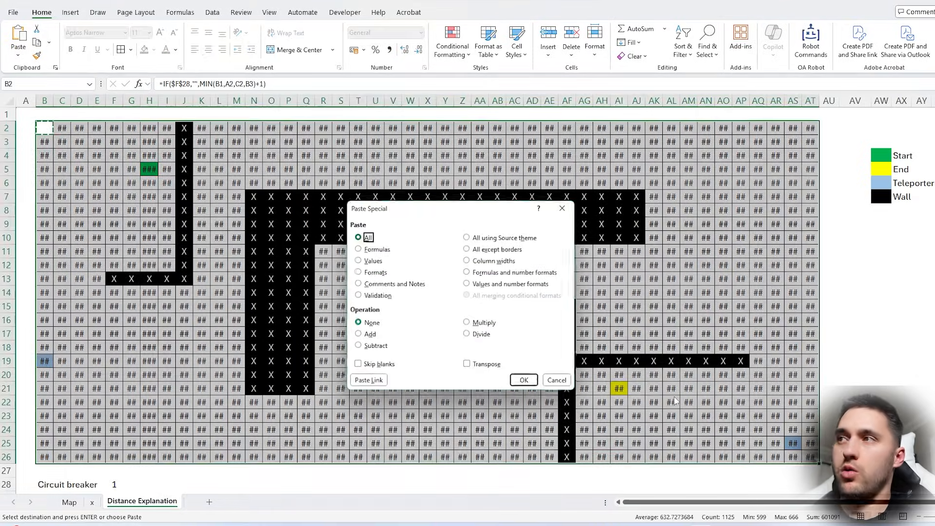
key(f)
key(Return)
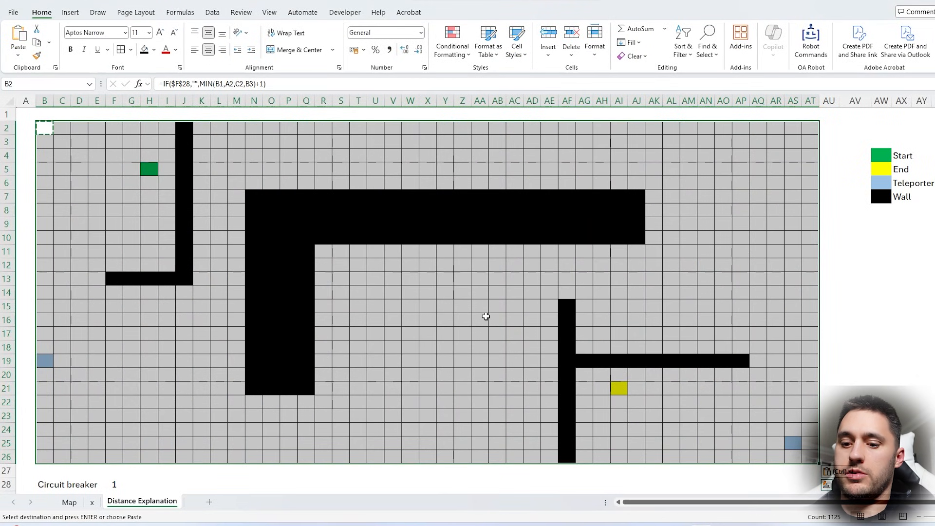
- Replace the contents of all black-filled wall cells with X using the stored format criteria
key(ctrl+h)
click(100, 168)
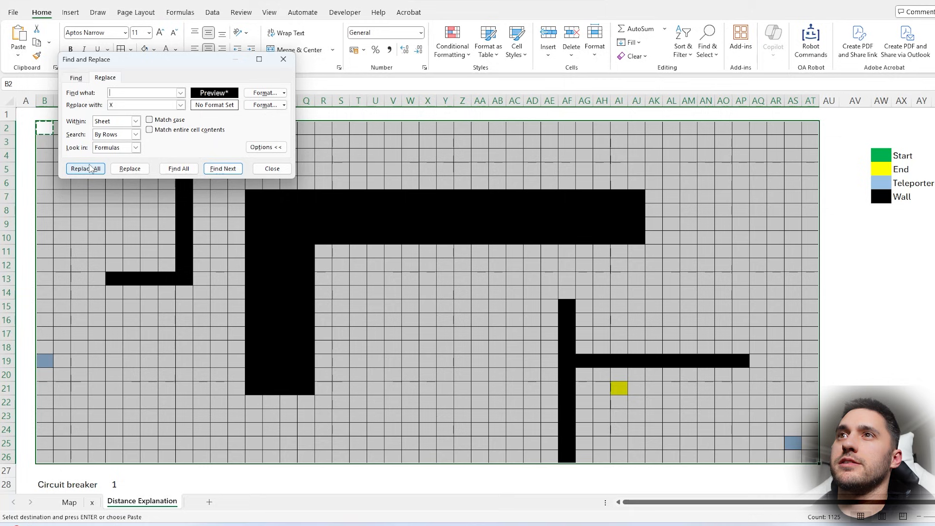
click(242, 142)
click(272, 169)
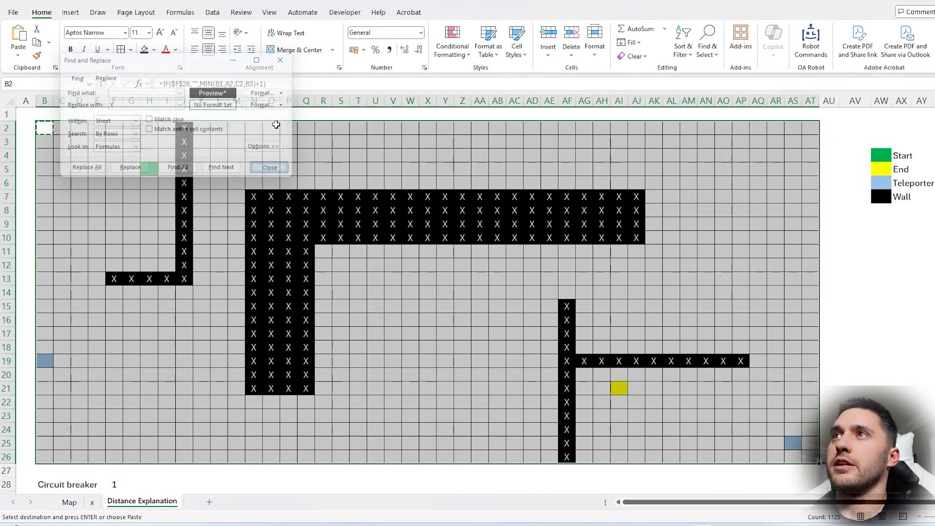
- Set the circuit breaker in F28 to 0 and restore the value 0 in start cell H5
scroll(147, 380, down, 3)
click(114, 341)
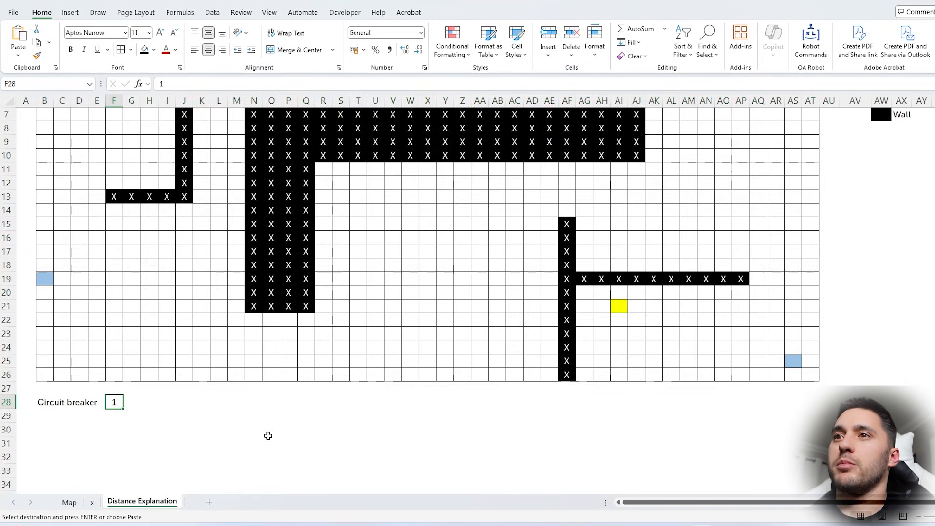
scroll(273, 438, up, 3)
text(0)
key(Return)
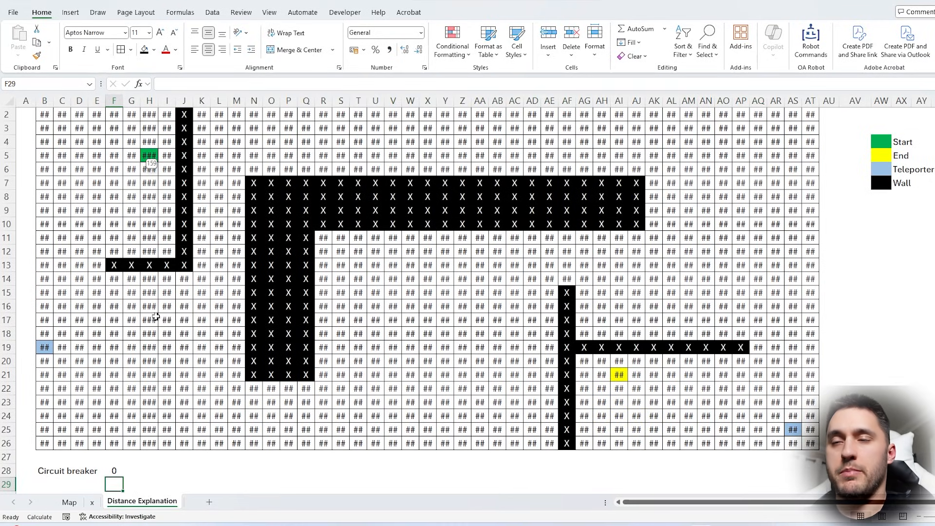
click(150, 163)
key(F9)
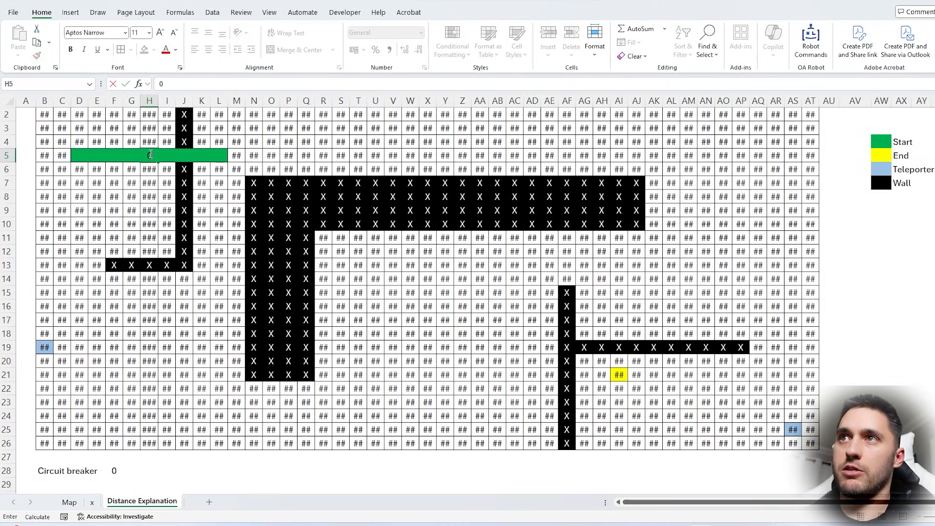
click(113, 469)
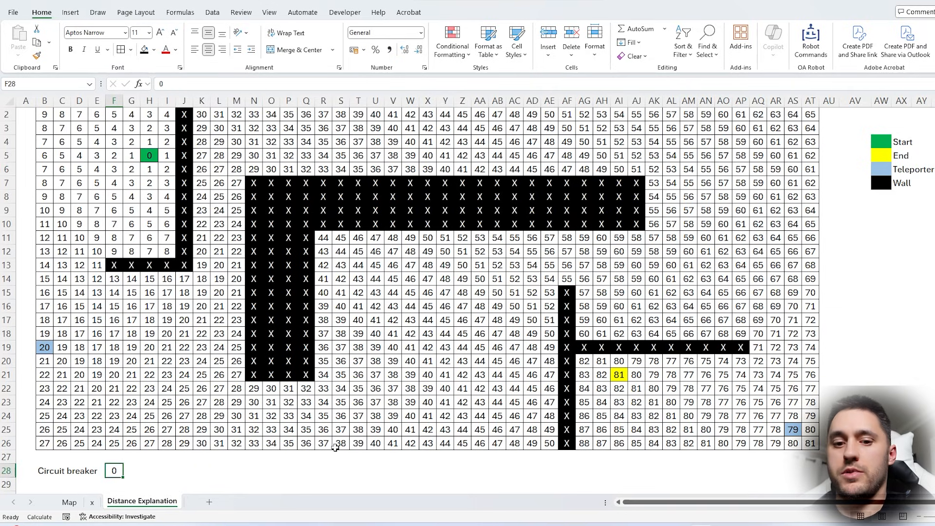
- Test the circuit breaker by setting F28 to 1 to blank the distances, and back to 0 to recalculate them
text(1)
key(ctrl+Return)
text(0)
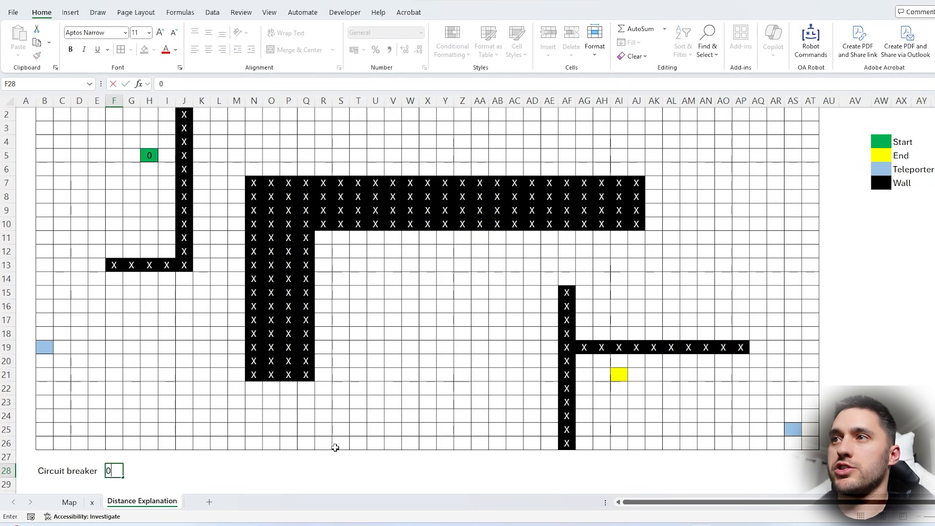
key(Return)
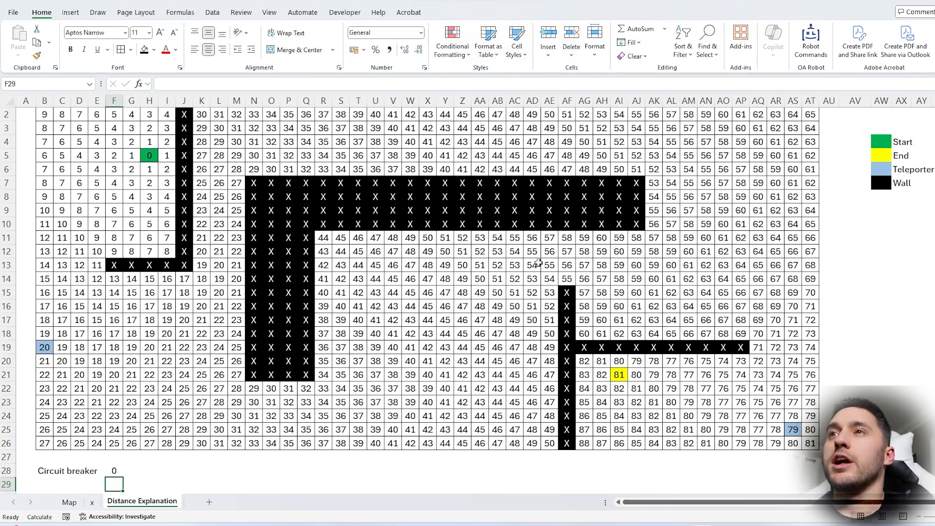
scroll(539, 263, up, 1)
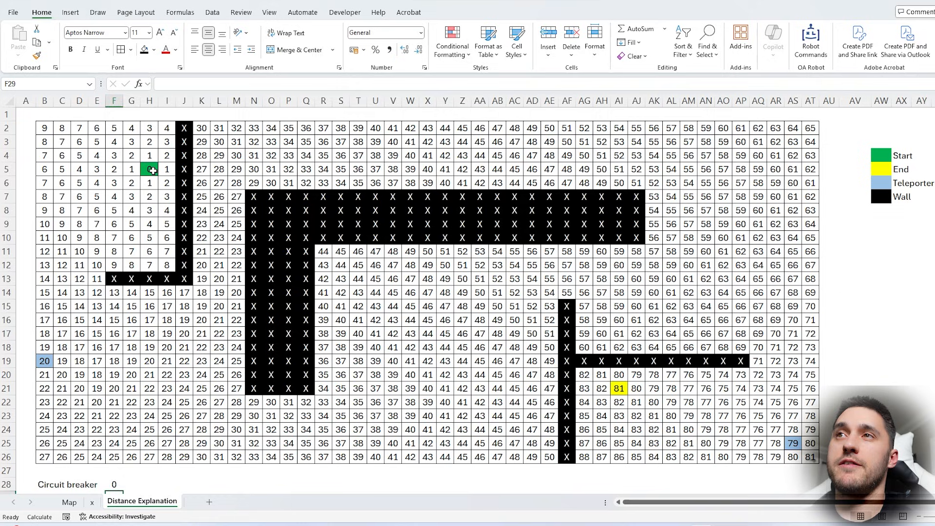
- Rewrite the MIN arguments in G4's formula as F3:H3,F5:H5,F4,H4 so it also covers the diagonal neighbours
click(153, 170)
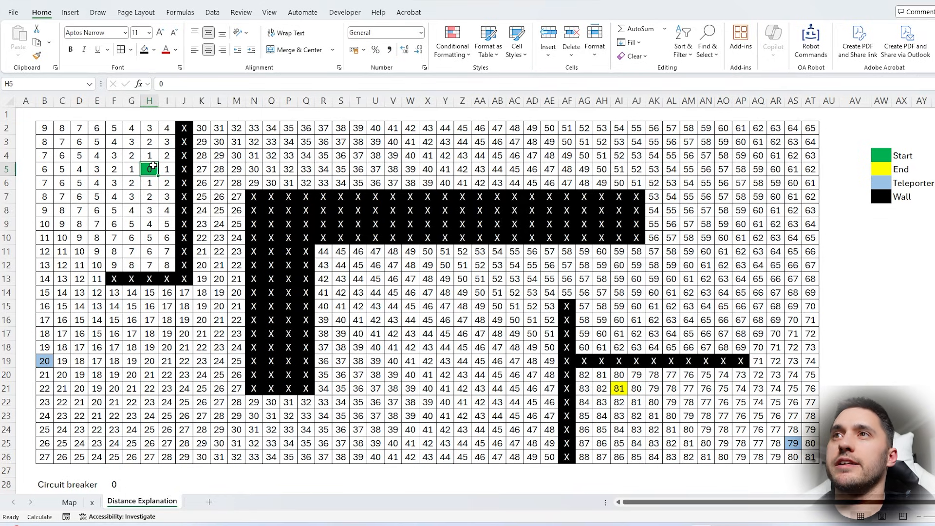
click(133, 157)
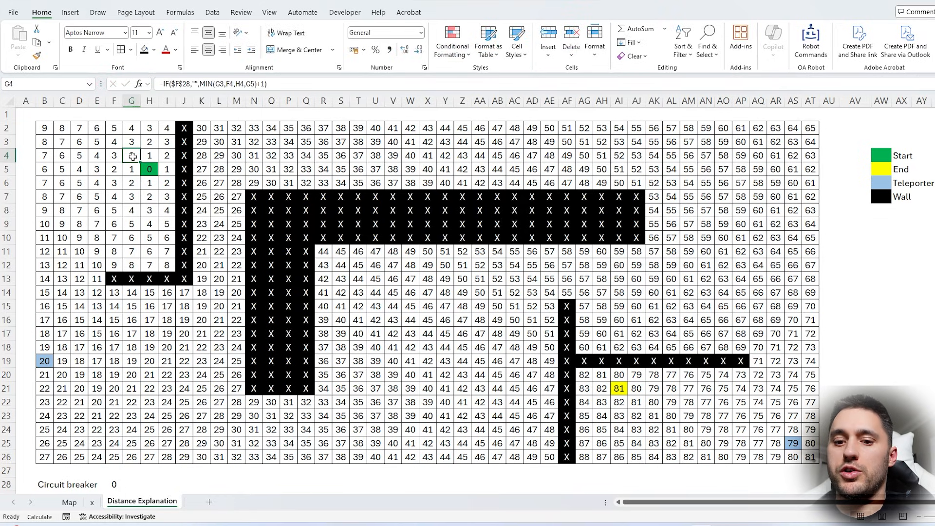
click(215, 85)
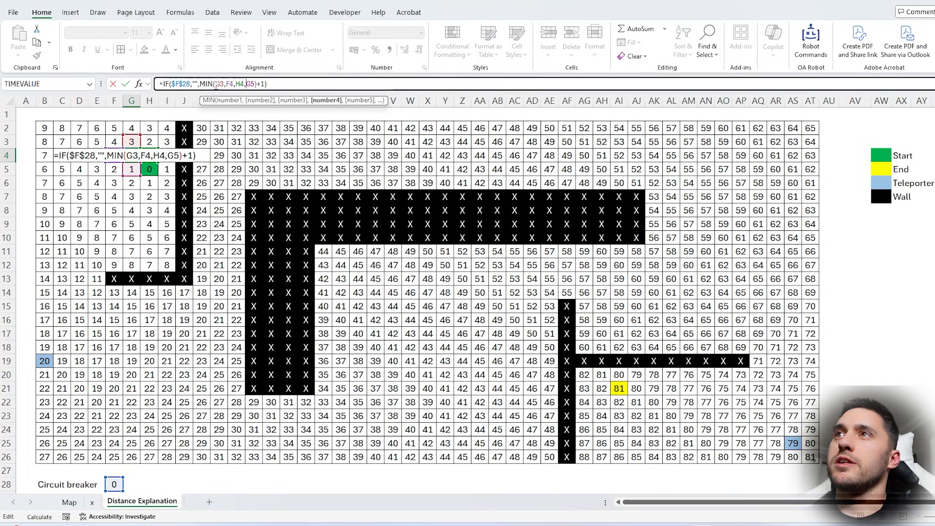
drag(215, 84, 250, 85)
drag(150, 142, 120, 143)
text(,)
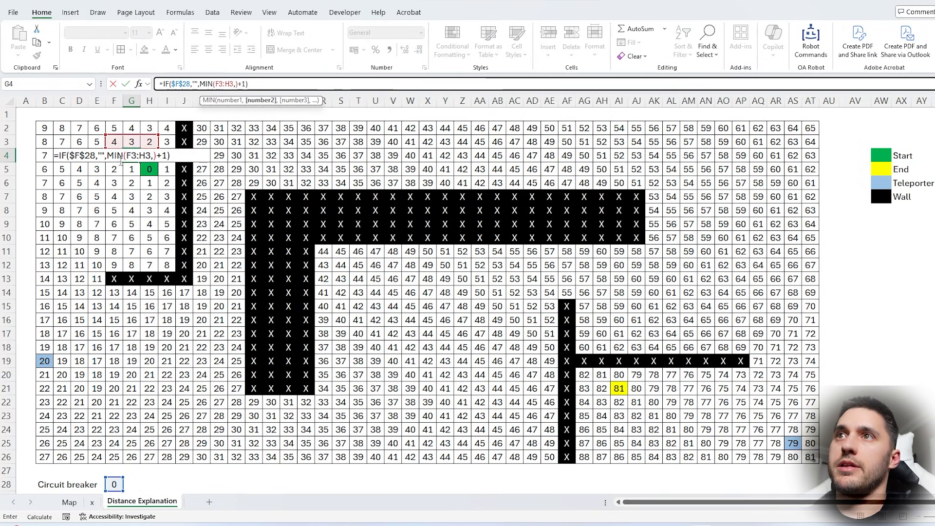
drag(114, 169, 150, 169)
text(,F4,H4)
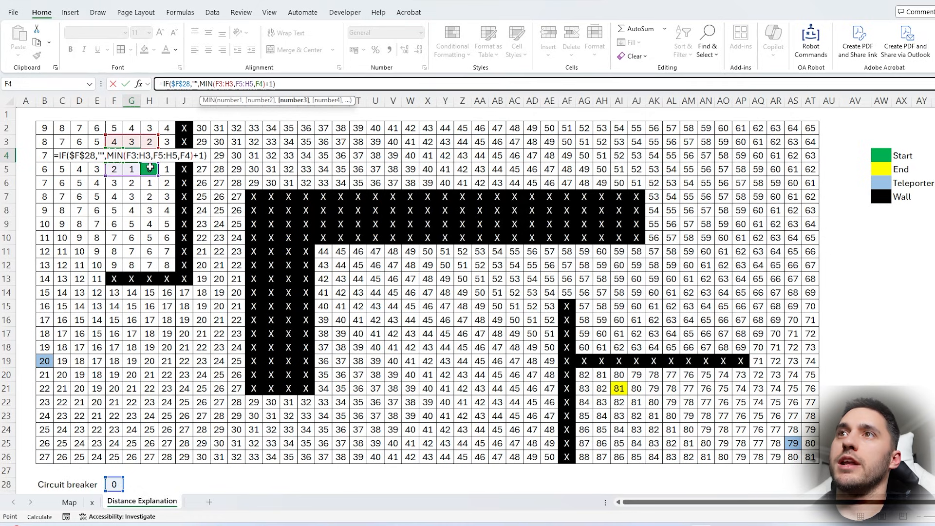
key(Tab)
click(149, 168)
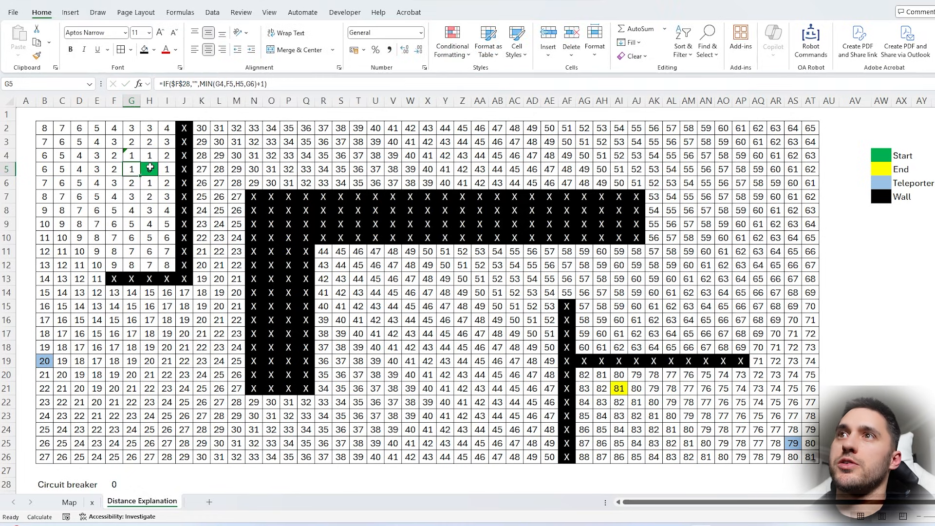
- Copy G4 and paste only its formula across the whole grid B2:AT26
click(129, 154)
key(ctrl+c)
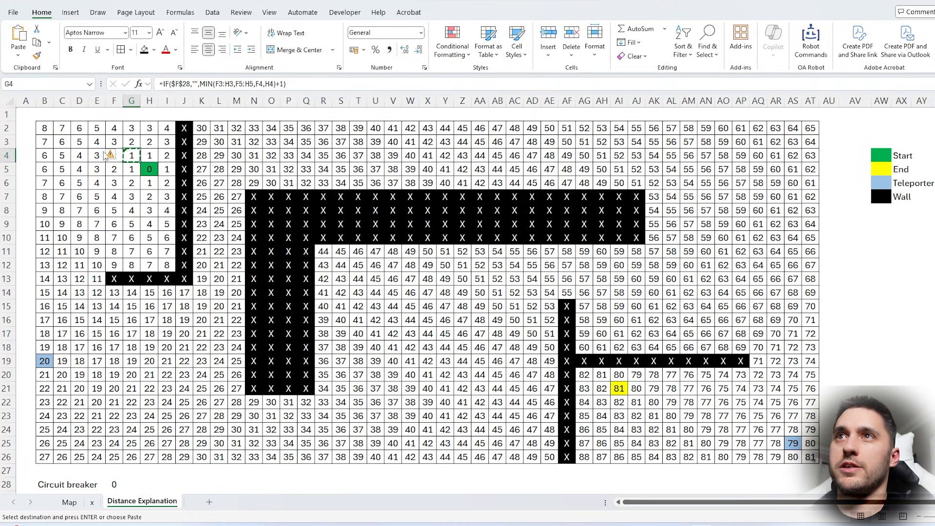
drag(46, 129, 810, 456)
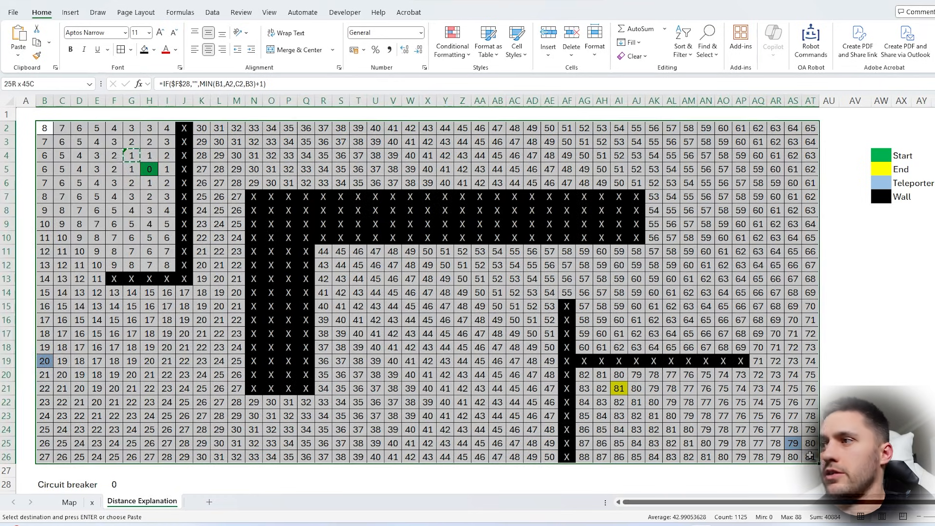
key(ctrl+alt+v)
click(360, 249)
click(525, 378)
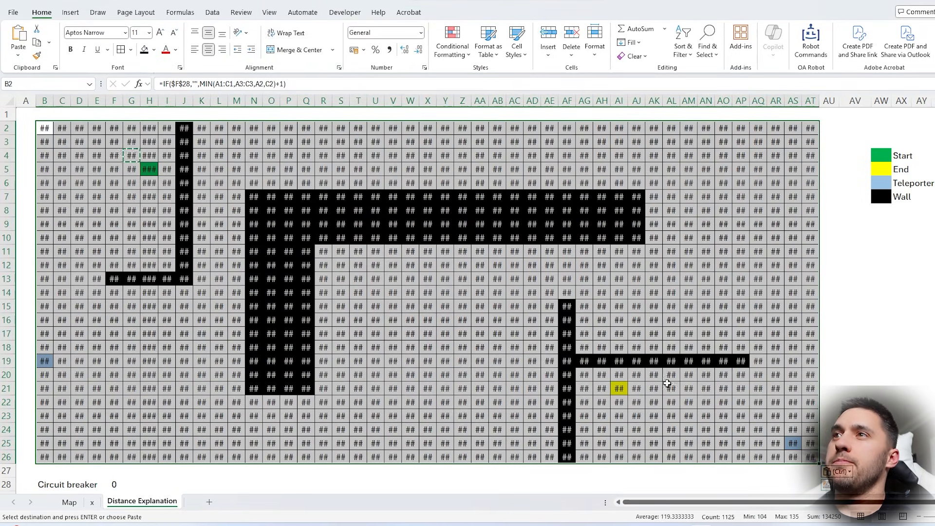
- Replace the contents of all black-filled wall cells with X, taking the search format from wall cell AE9
key(ctrl+h)
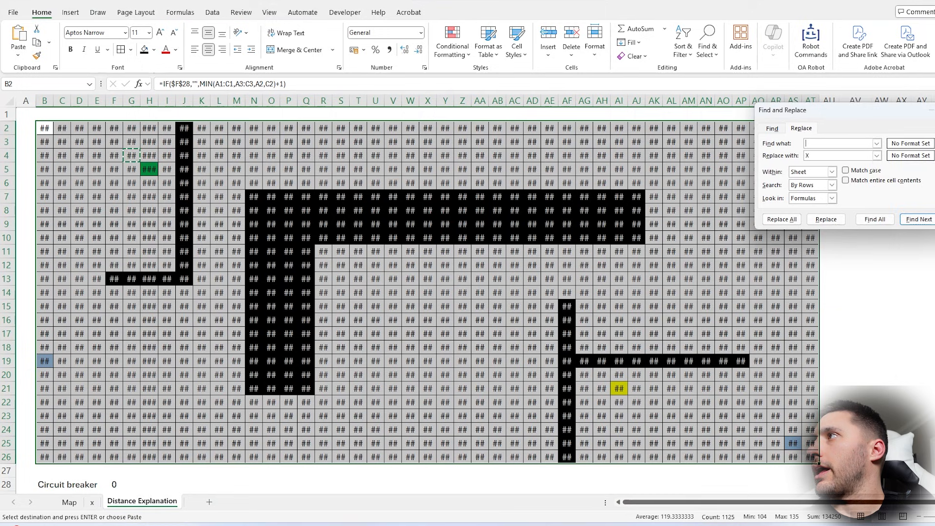
click(933, 143)
click(824, 175)
click(550, 223)
click(781, 219)
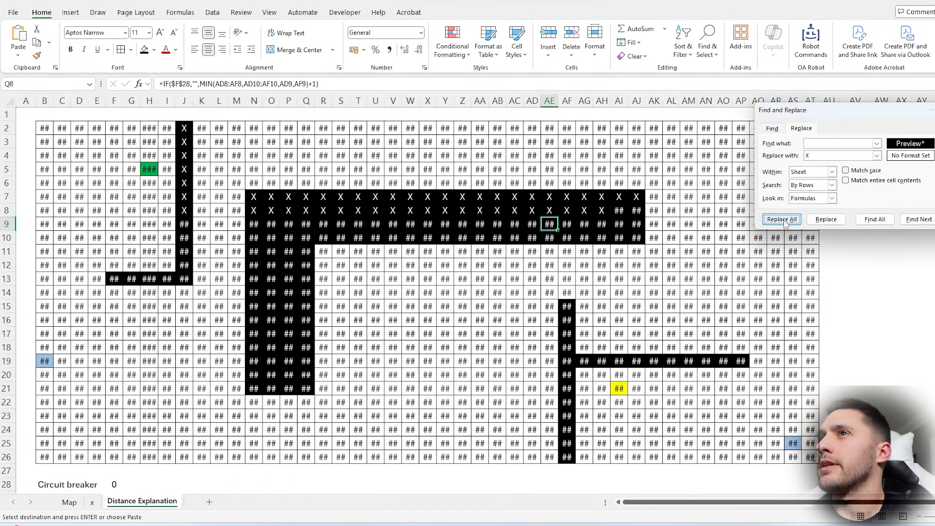
key(Return)
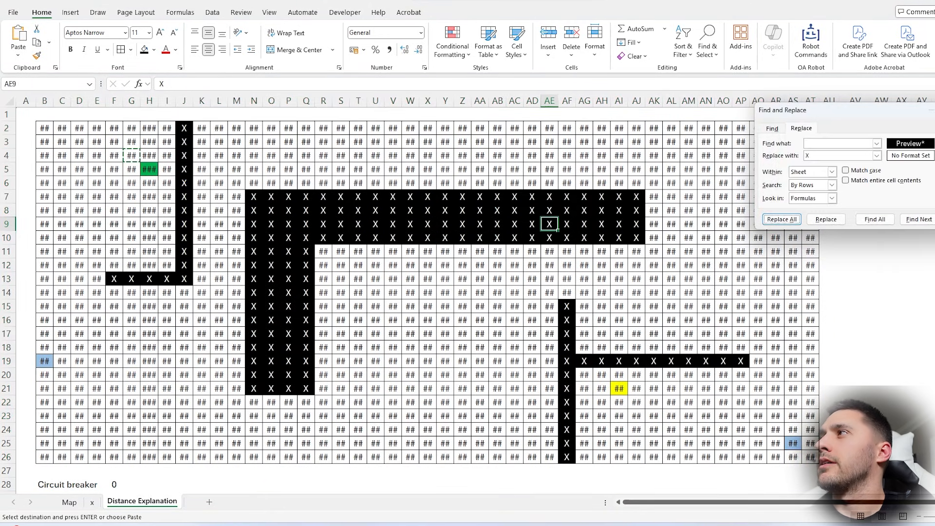
key(Escape)
- Restore the value 0 in the green start cell H5
click(150, 169)
key(F2)
key(shift+Home)
text(0)
key(Return)
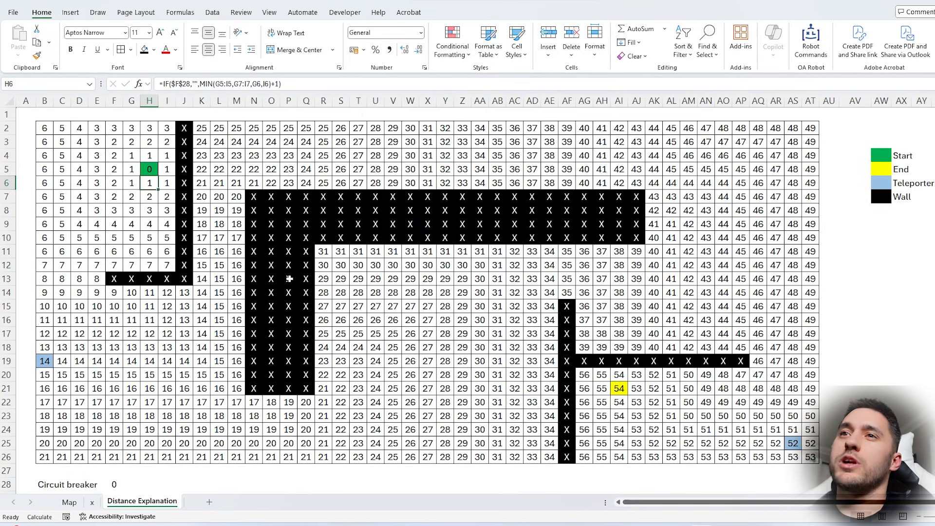
- Examine the diagonal distances at end cell AI21, start cell H5 and around wall corners M21 and M6
click(613, 384)
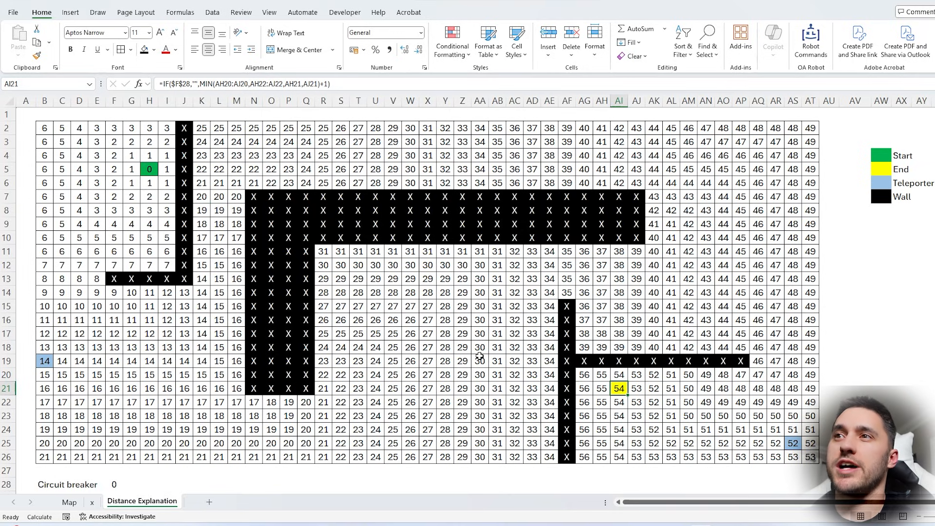
click(231, 385)
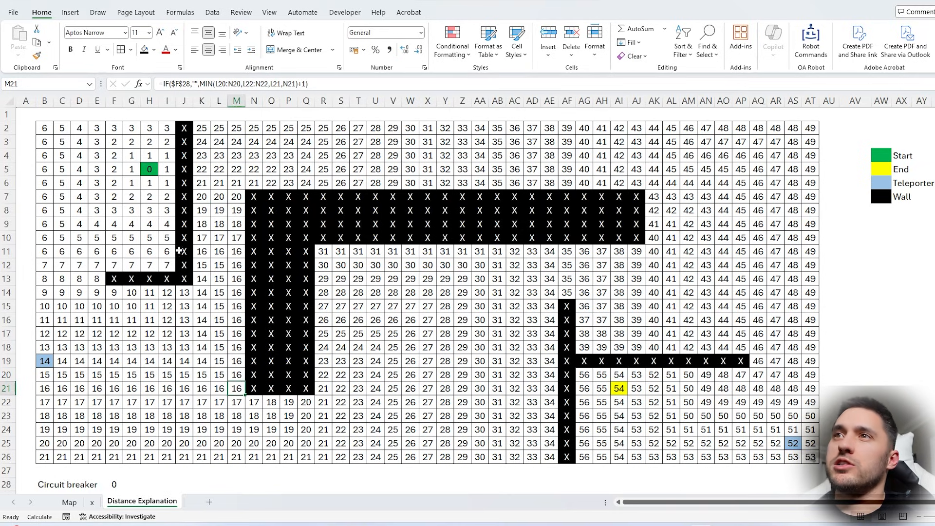
click(148, 172)
click(234, 386)
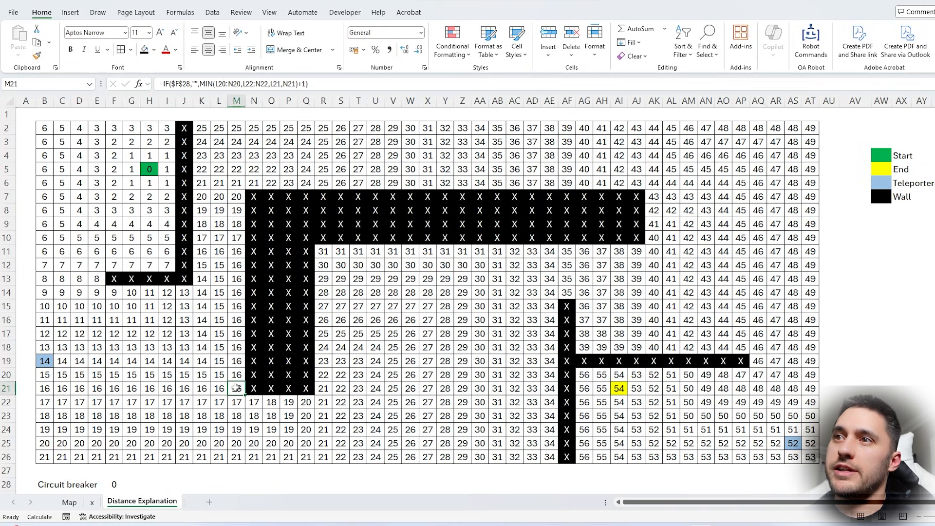
drag(236, 388, 289, 429)
click(237, 391)
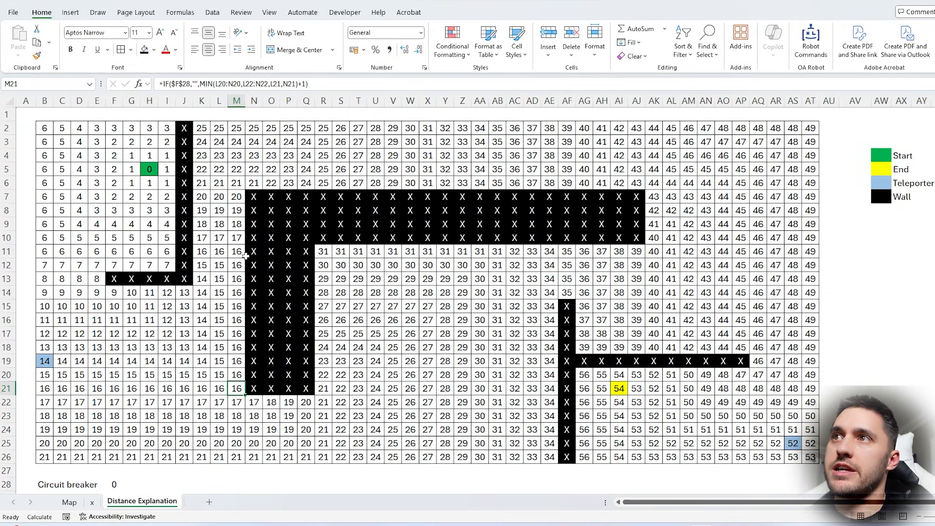
click(239, 186)
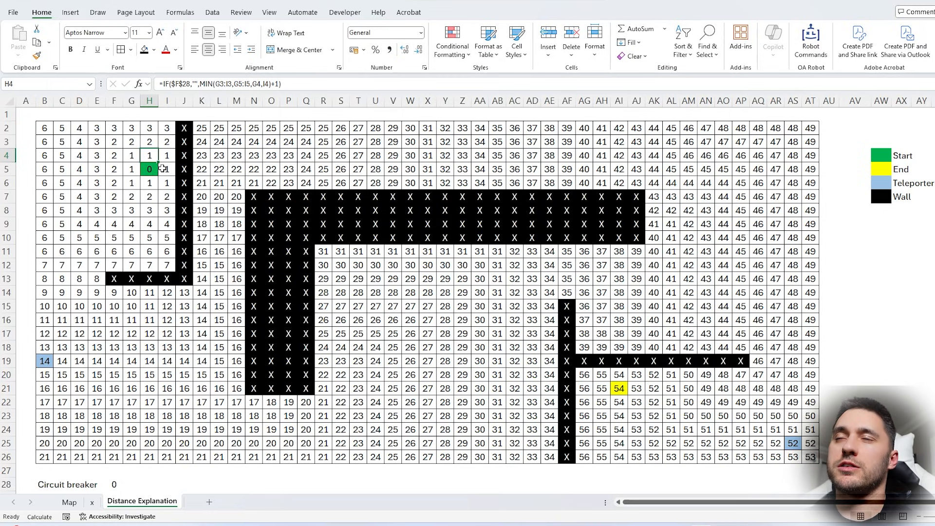
- Replace the MIN arguments in H4's formula, starting with individually weighted terms H5+2 and G3:I3+1
click(218, 83)
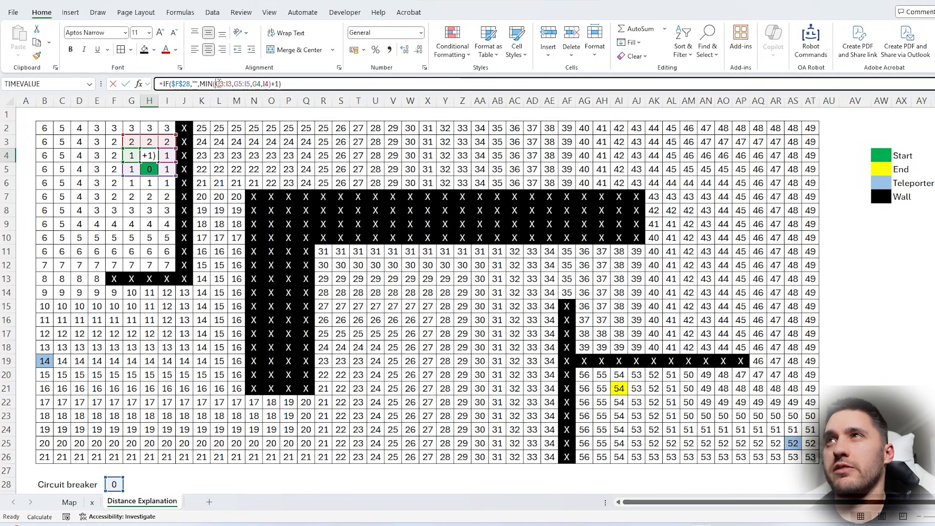
drag(218, 84, 347, 84)
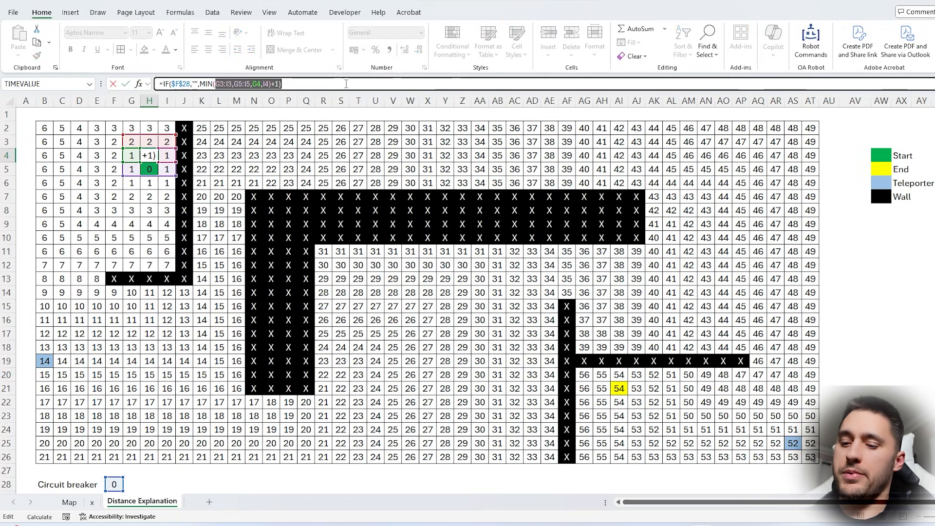
click(152, 169)
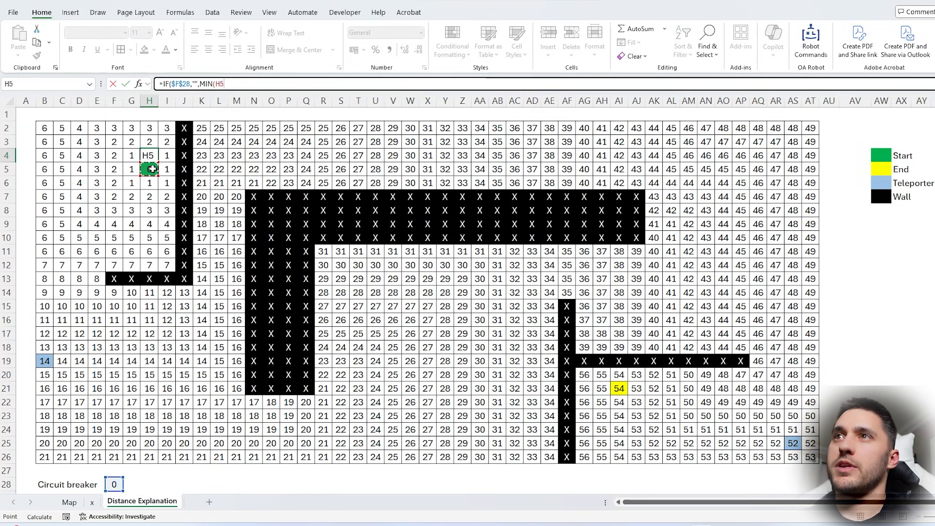
text(+2,G3:I3,G4)
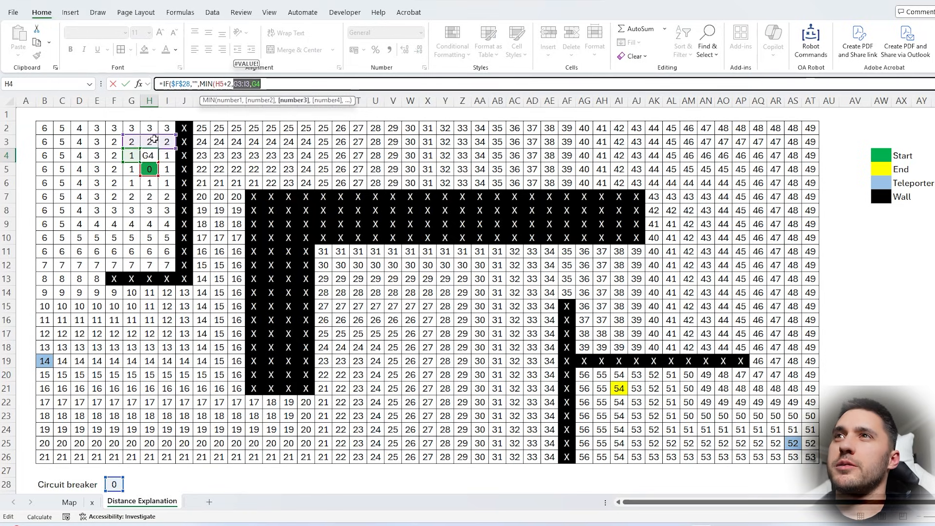
drag(134, 142, 167, 141)
text(+)
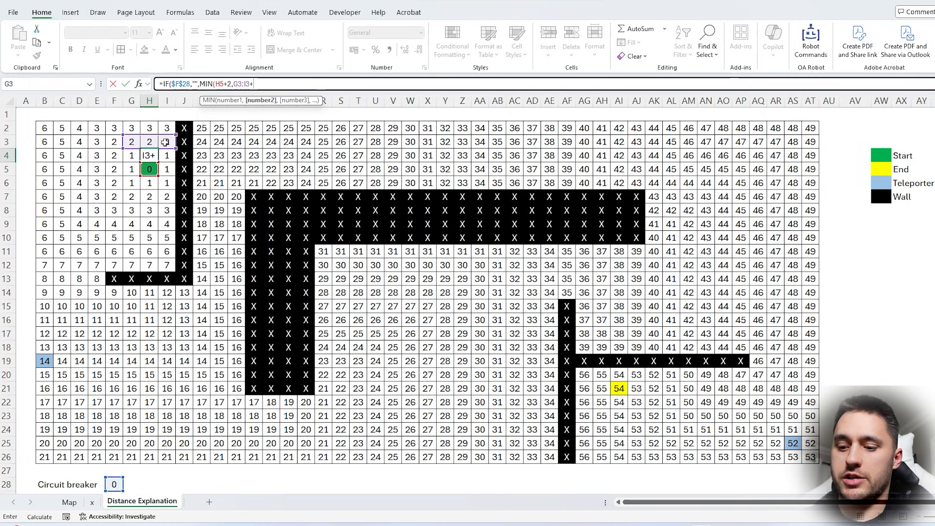
text(1,)
- Complete H4's formula with the terms G4+1, I4+1, G5+1 and I5+1 inside the MIN function
click(131, 155)
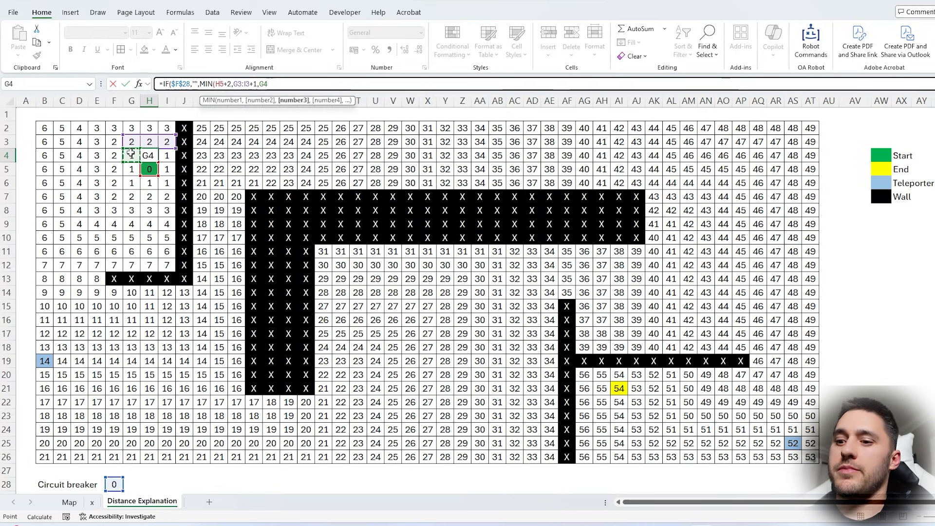
text(+1,)
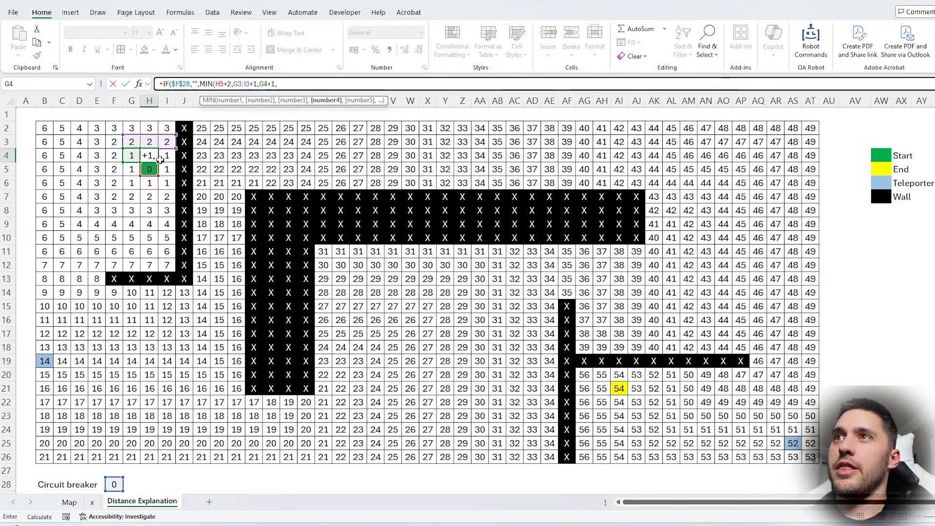
click(162, 157)
text(+1,)
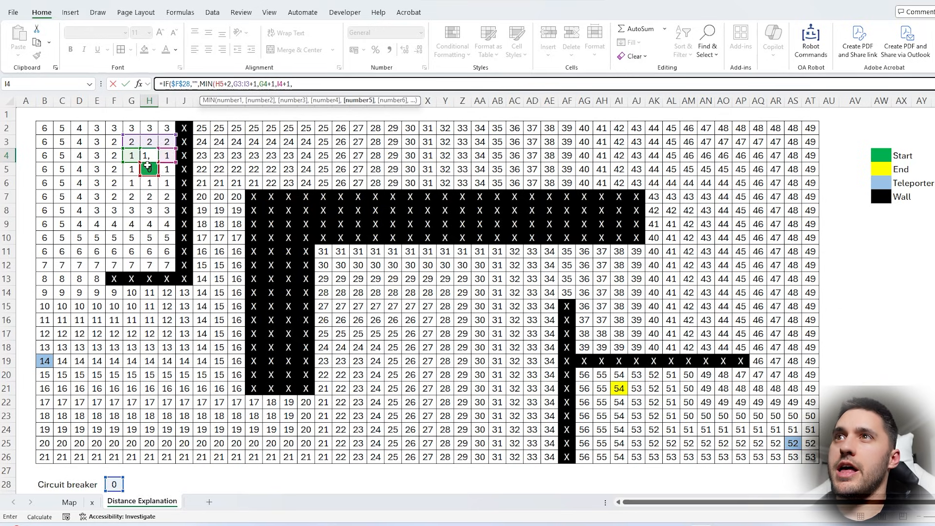
click(129, 169)
text(+1,)
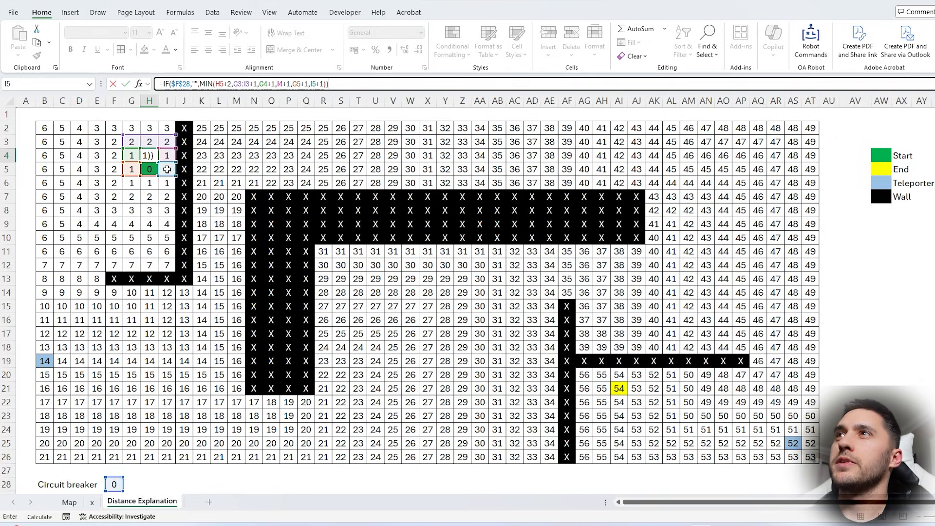
key(Escape)
key(Up)
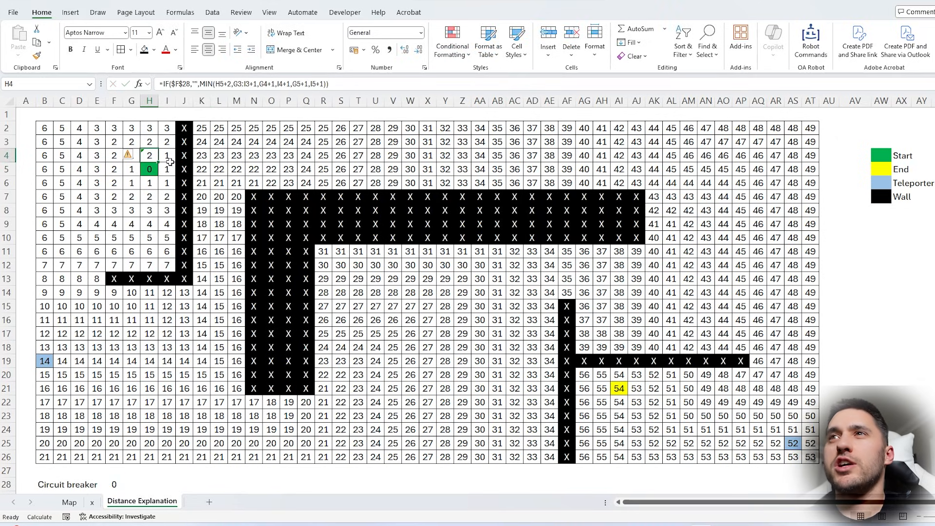
- Copy the weighted formula from H4 and paste it into H2:H3 with Paste Special
key(ctrl+c)
drag(150, 128, 149, 141)
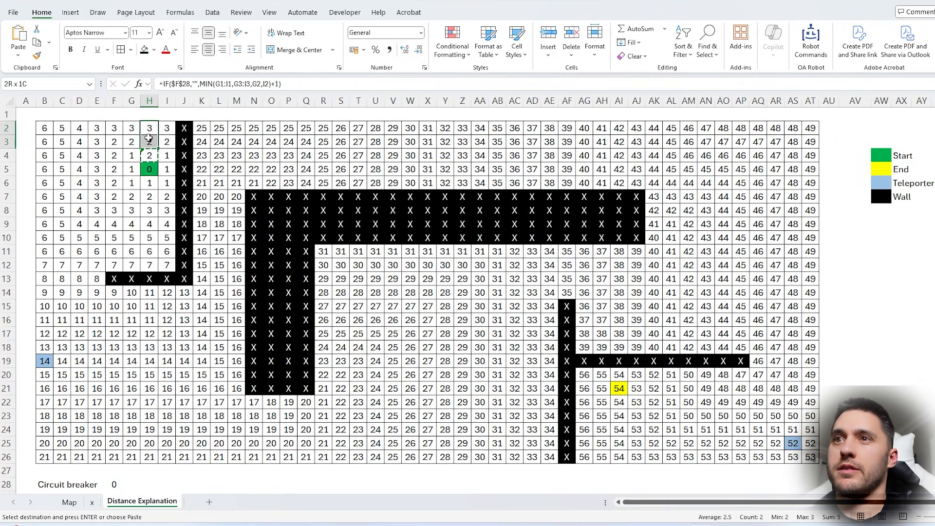
key(ctrl+alt+v)
key(Return)
key(Escape)
- Inspect the cell references of the pasted formulas in H2 and H3
click(149, 128)
key(F2)
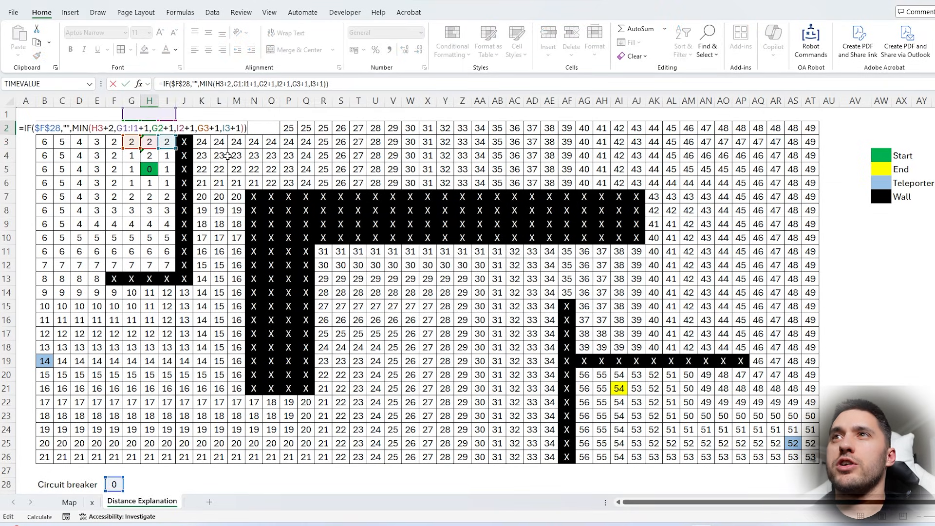
key(Escape)
drag(148, 156, 149, 141)
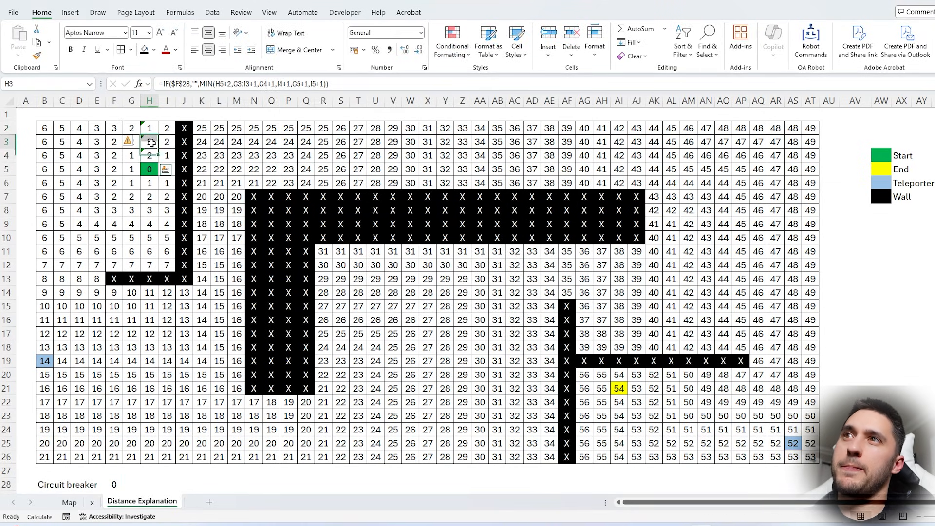
click(149, 141)
key(F2)
key(Escape)
- Check the G1:I1+1 term in H2's formula against the empty cells above the grid
click(149, 128)
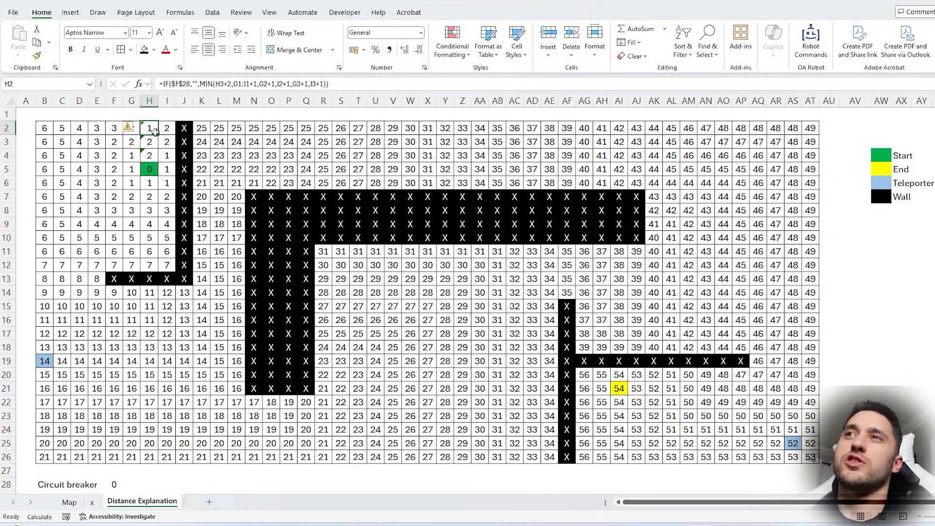
key(F2)
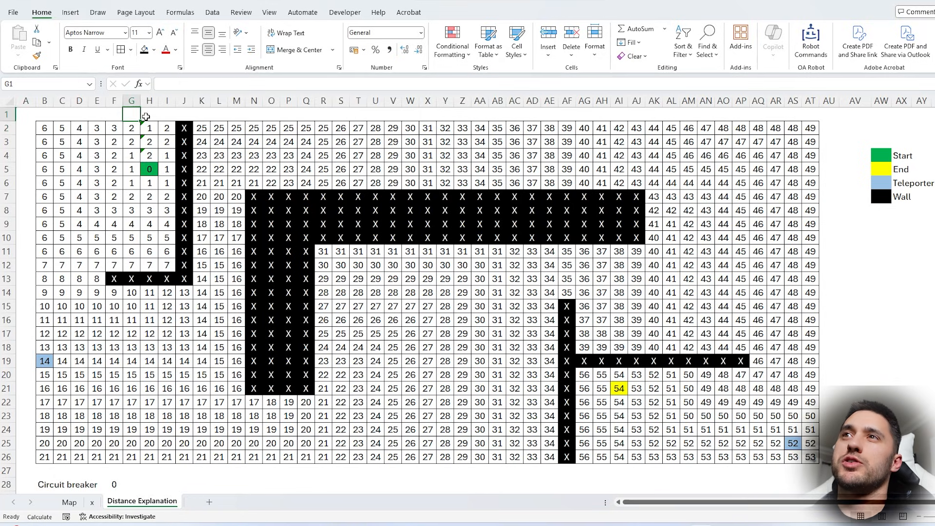
key(Escape)
click(258, 82)
click(247, 84)
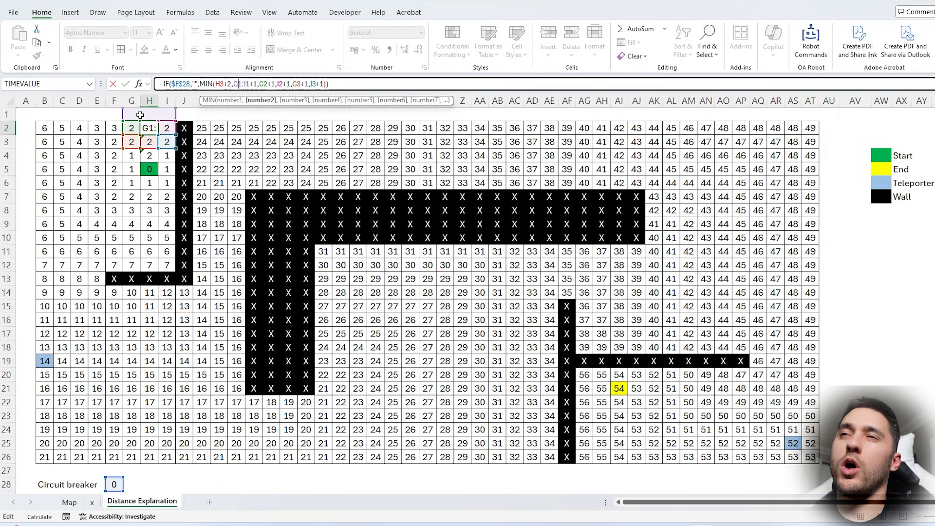
key(Return)
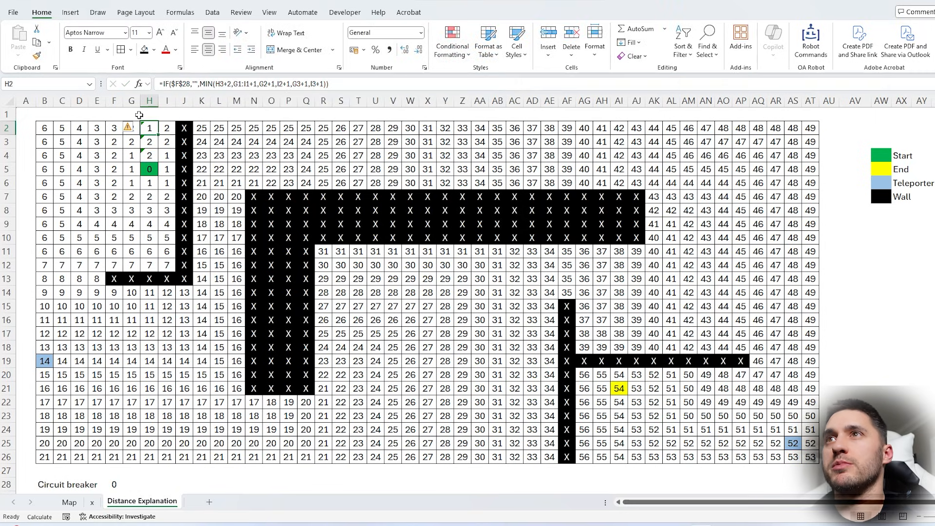
- Fill the empty row above the grid, A1:AU1, with the value 1000
drag(130, 115, 168, 113)
text(1000)
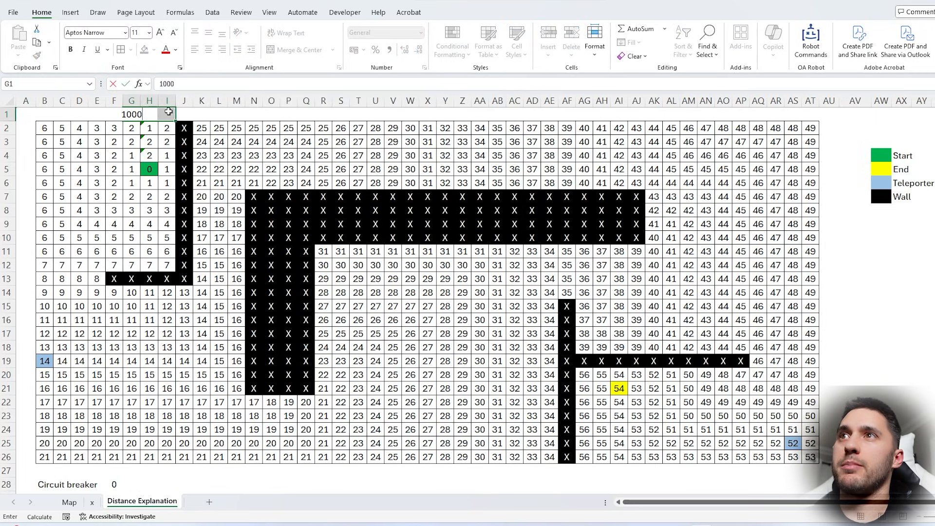
key(ctrl+Return)
drag(832, 114, 29, 120)
text(1000)
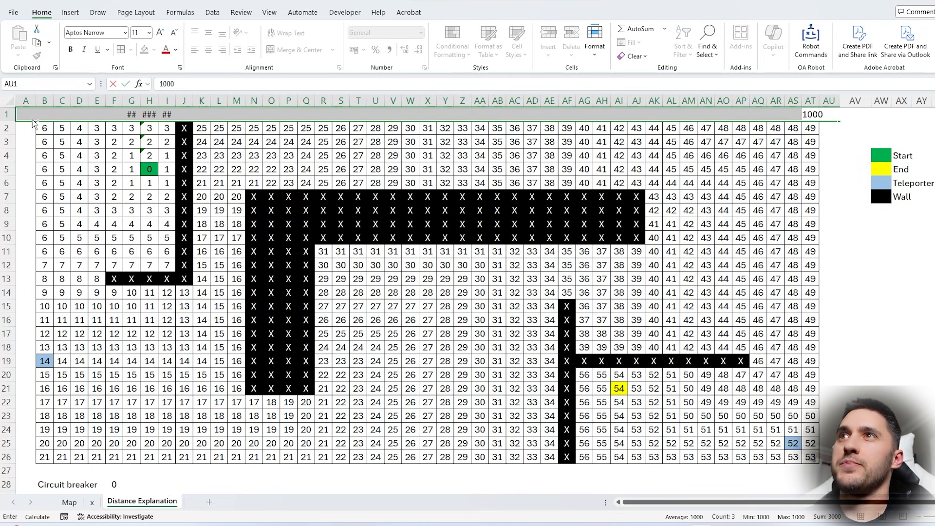
key(ctrl+Return)
- Copy H2's weighted formula and paste only the formula into D2:G4 with Paste Special
click(151, 130)
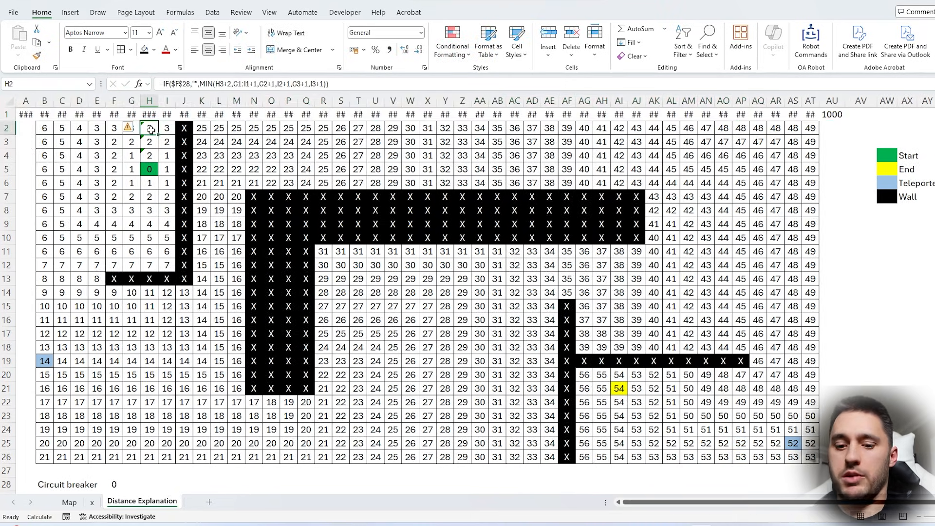
key(ctrl+c)
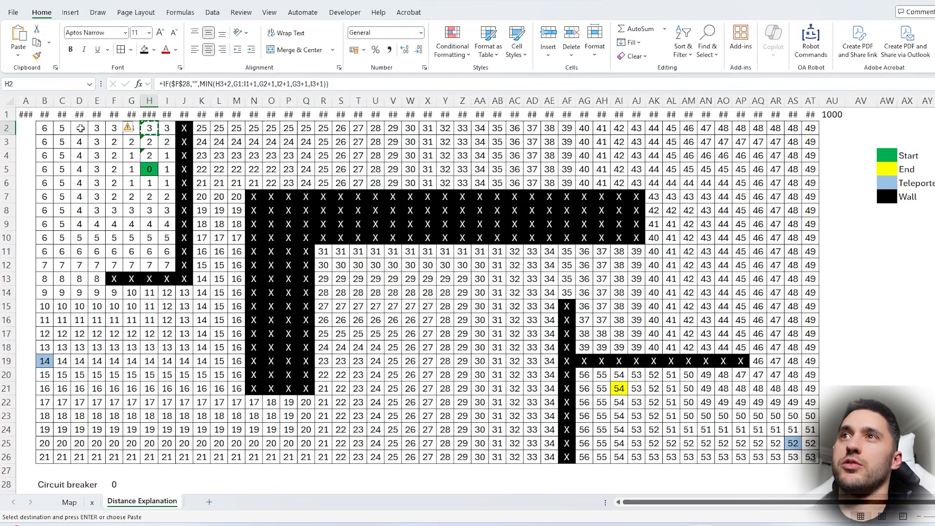
drag(80, 128, 125, 154)
key(ctrl+alt+v)
key(f)
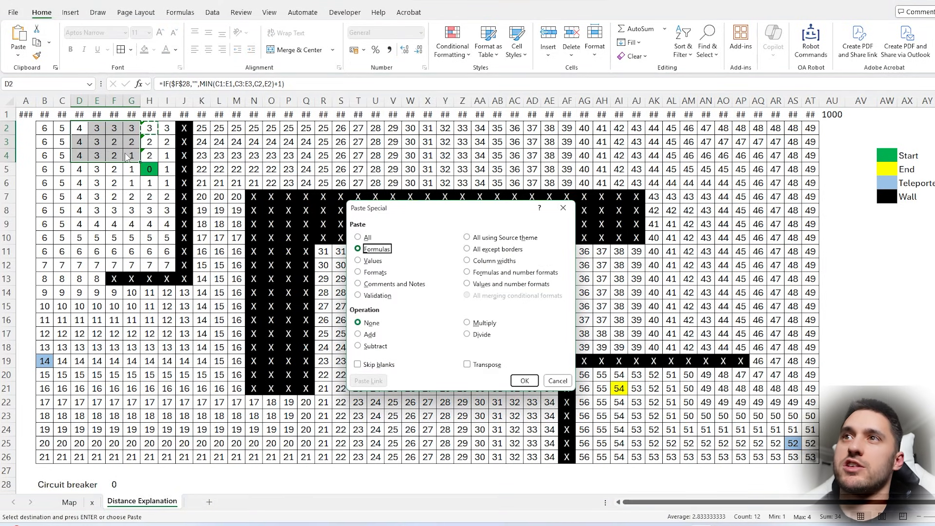
key(Return)
scroll(160, 307, down, 2)
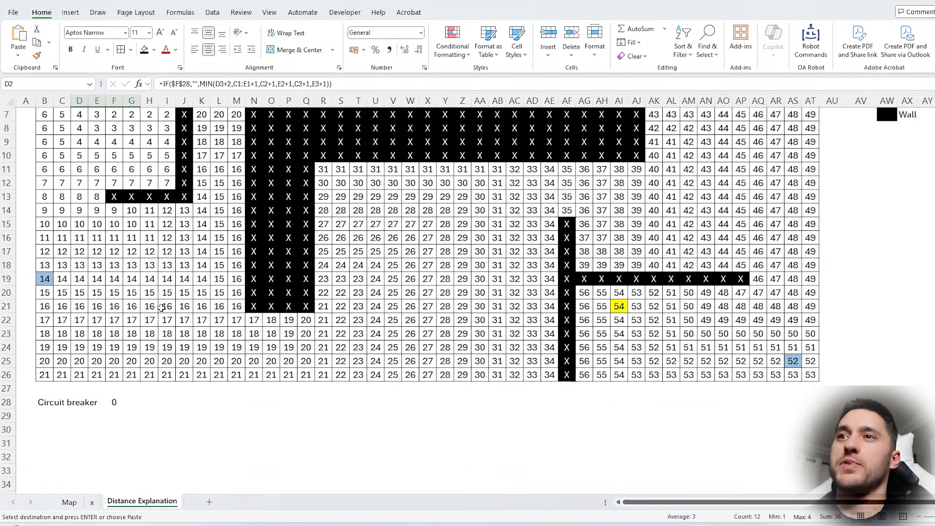
scroll(117, 396, up, 2)
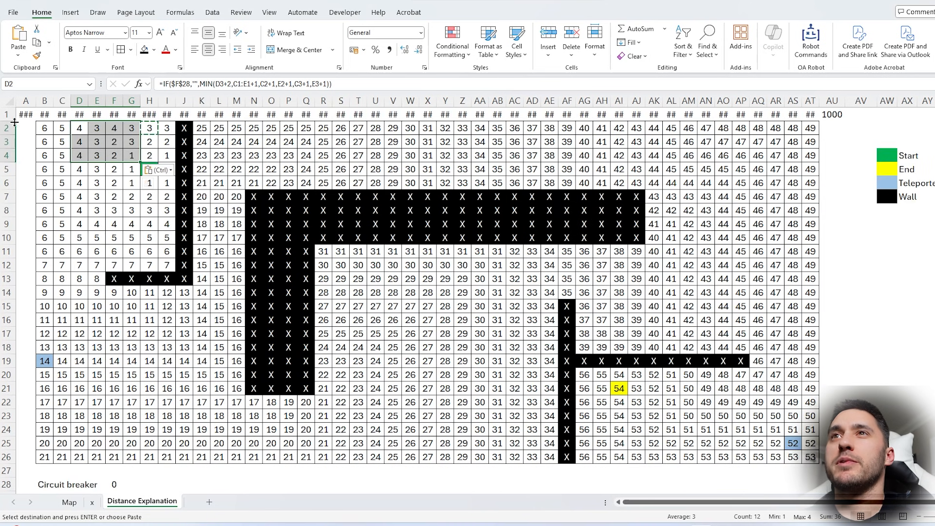
- Fill the border cells beside and below the grid, A1:A27 and B27:AU27, with 1000
scroll(22, 131, down, 1)
scroll(22, 131, up, 1)
drag(26, 470, 26, 114)
text(1000)
key(ctrl+Return)
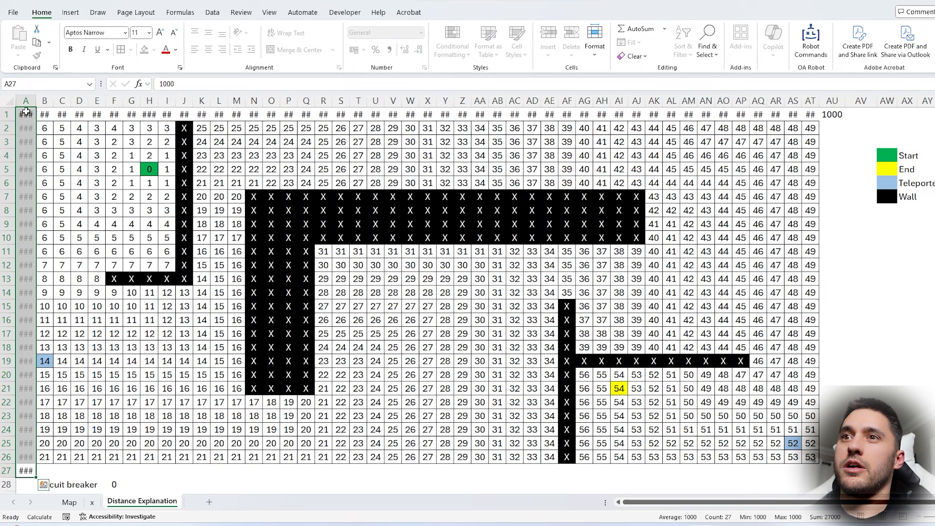
scroll(77, 365, down, 1)
drag(44, 433, 834, 429)
text(1000)
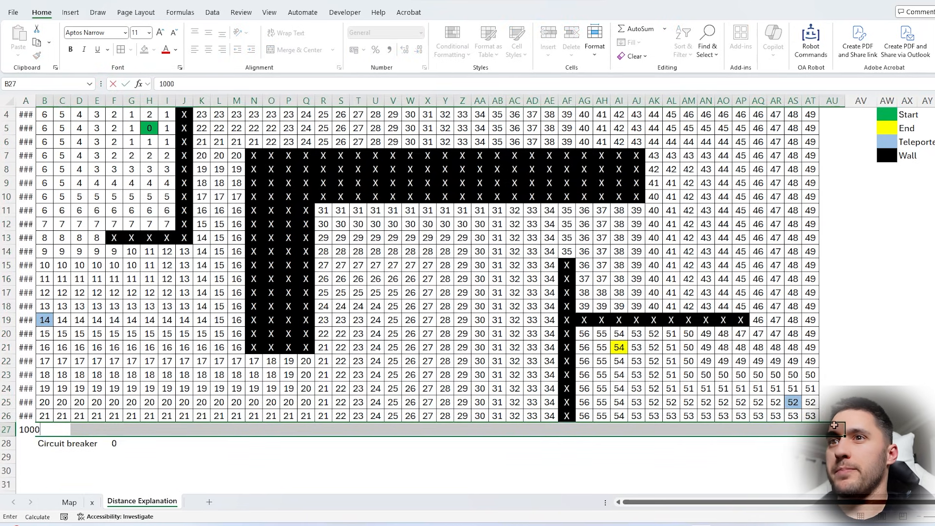
key(ctrl+Return)
- Fill the remaining border column AU1:AU26 with 1000
drag(834, 417, 841, 48)
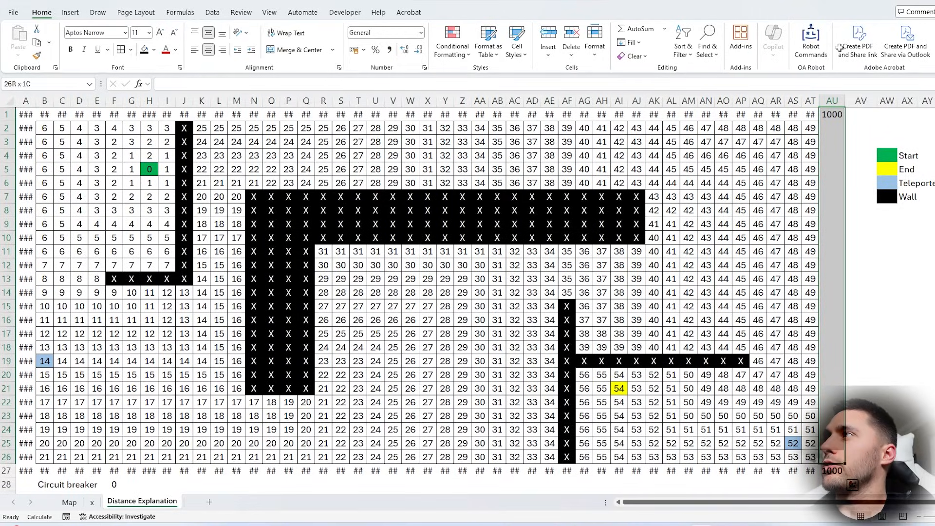
text(1000)
key(ctrl+Return)
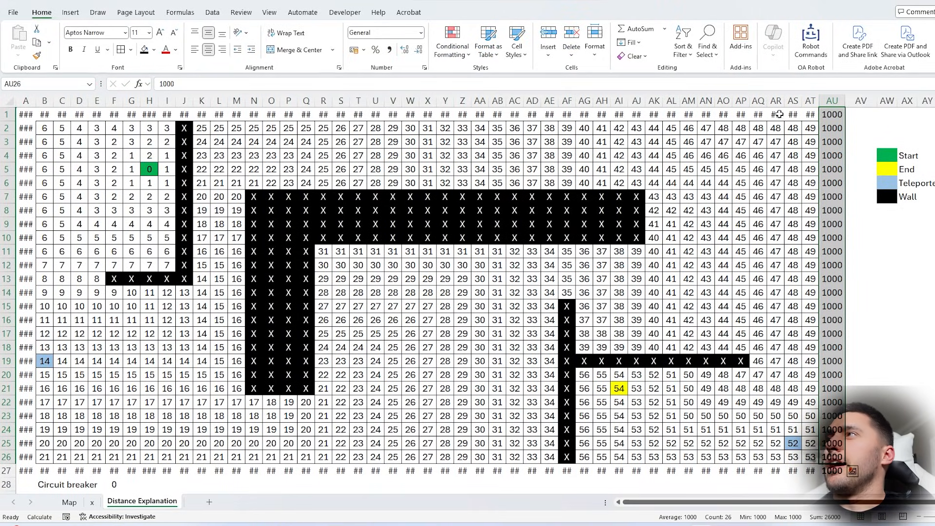
drag(832, 114, 832, 155)
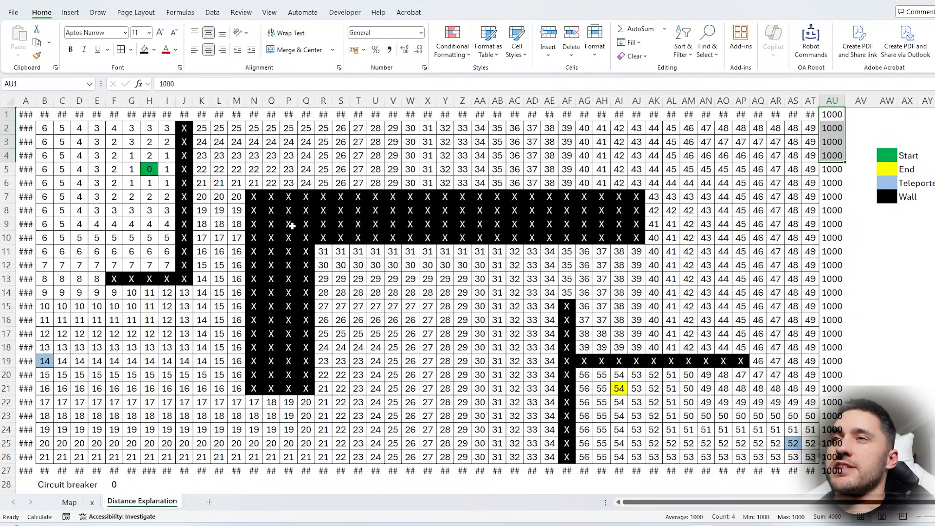
- Examine the contents of the black wall cells and the cell references in H4's weighted formula
click(364, 215)
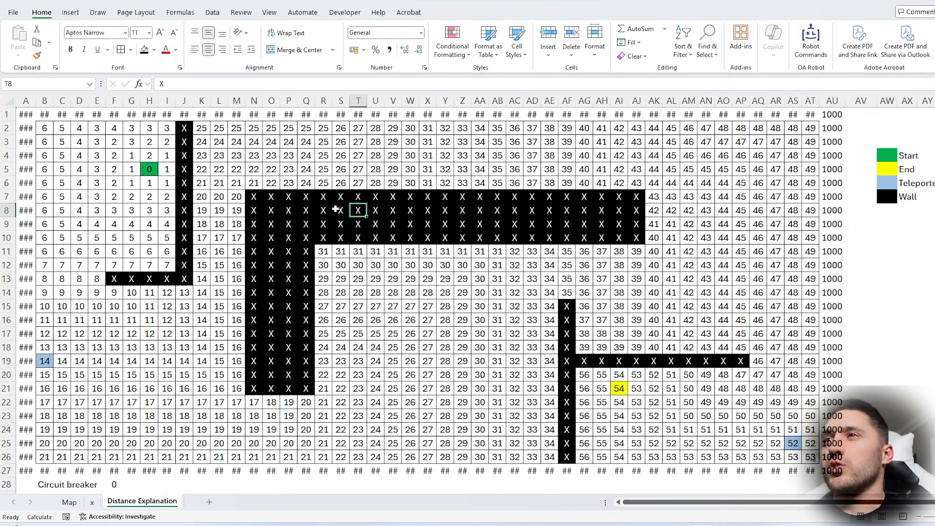
click(188, 130)
click(154, 159)
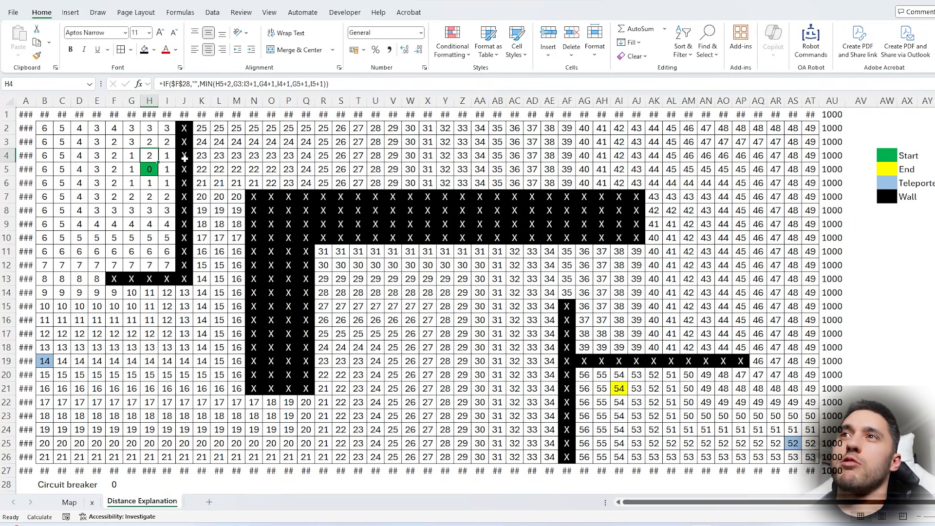
key(F2)
key(Escape)
- Replace every X in the black-formatted wall cells on the sheet with 1000
click(187, 158)
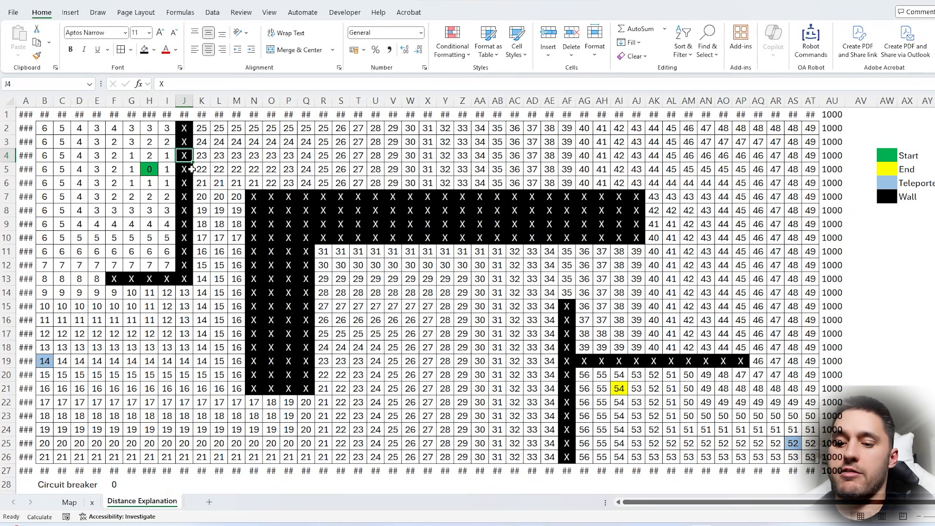
key(ctrl+h)
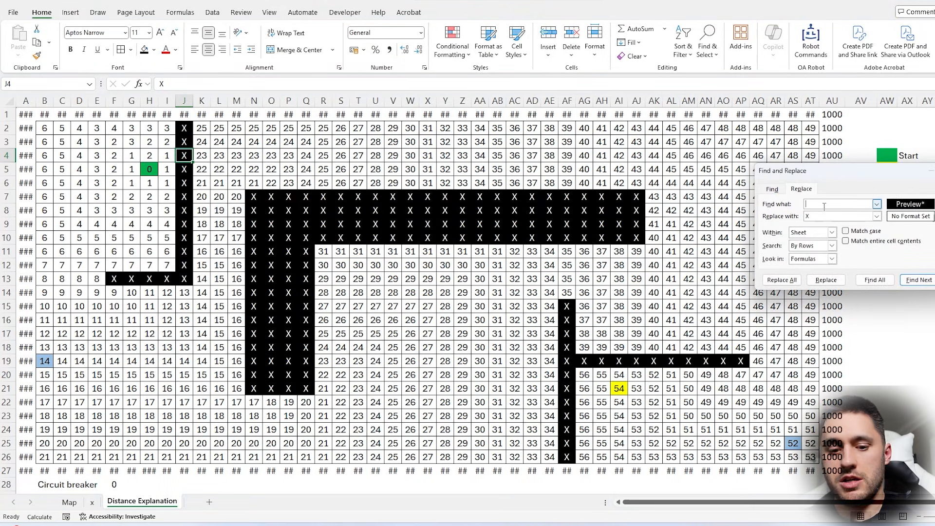
click(838, 217)
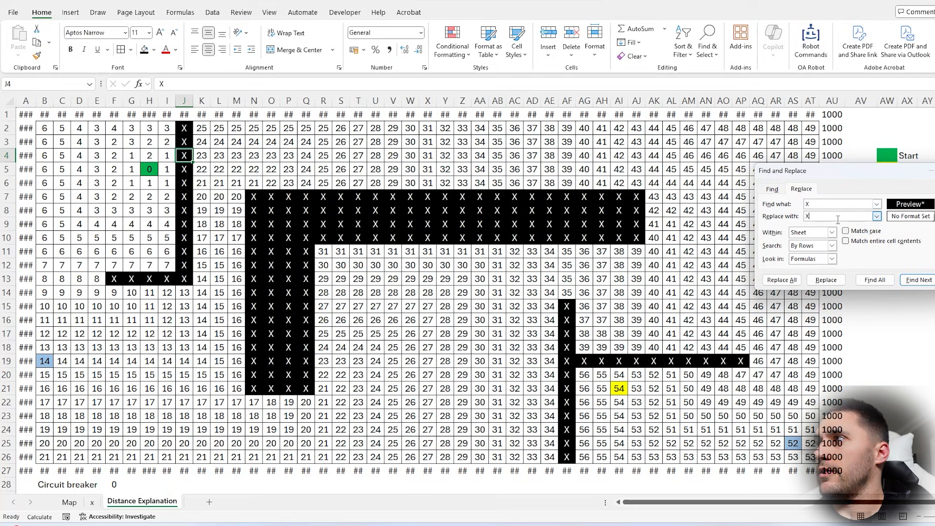
text(1000)
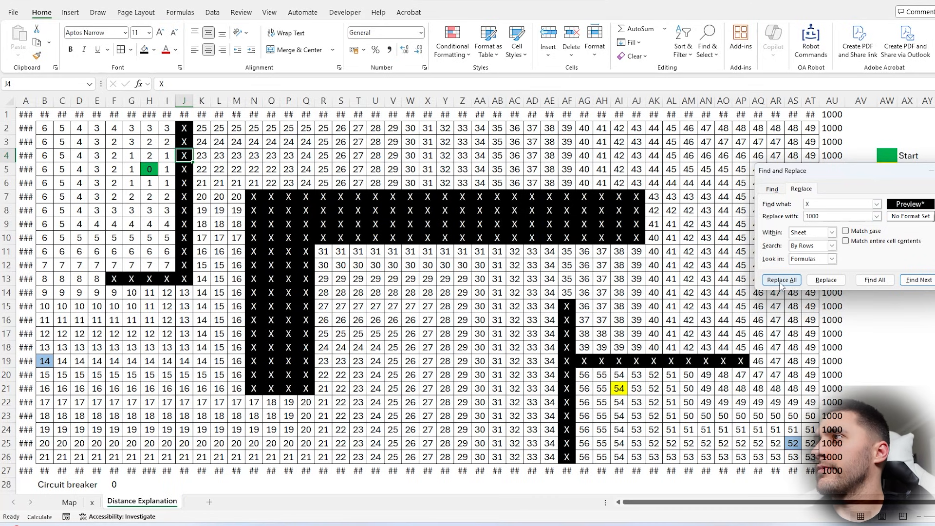
click(782, 280)
click(924, 258)
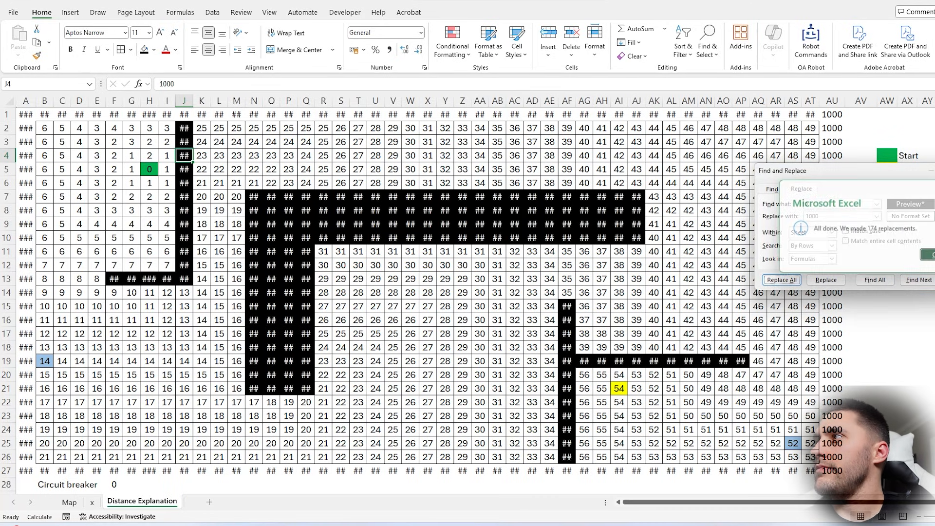
key(Escape)
- Copy H4's weighted formula and paste only the formula across the whole grid B2:AT26 with Paste Special
click(153, 155)
key(ctrl+c)
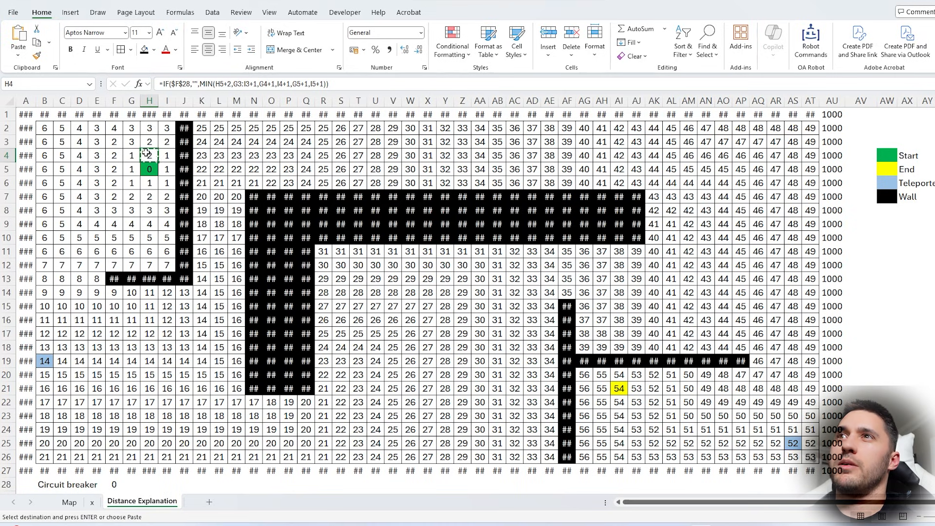
click(51, 129)
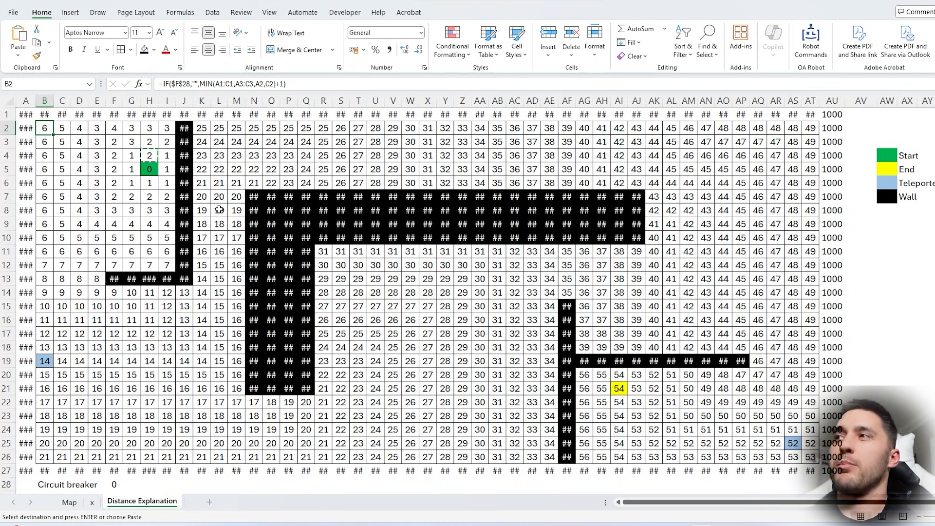
shift+click(807, 457)
key(ctrl+alt+v)
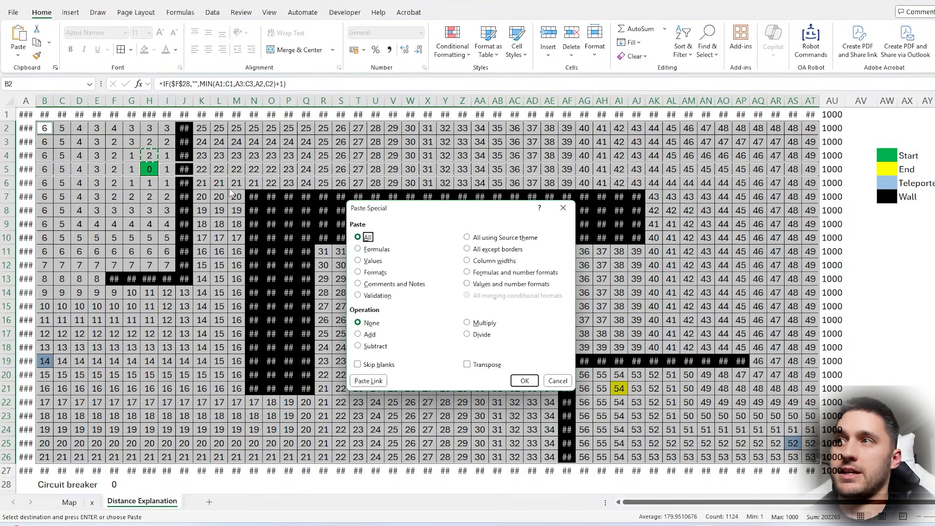
key(f)
key(Return)
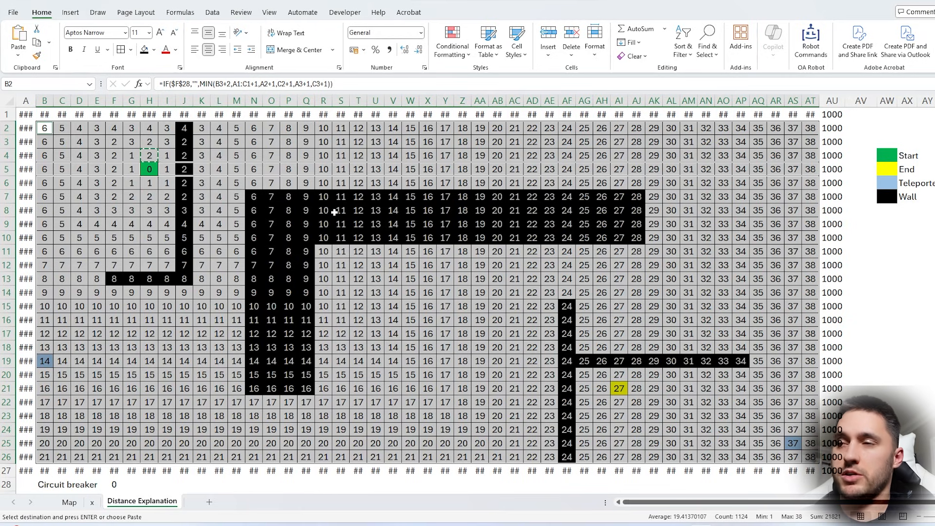
- Replace the contents of all black-formatted wall cells with 1000 using Find and Replace
key(ctrl+f)
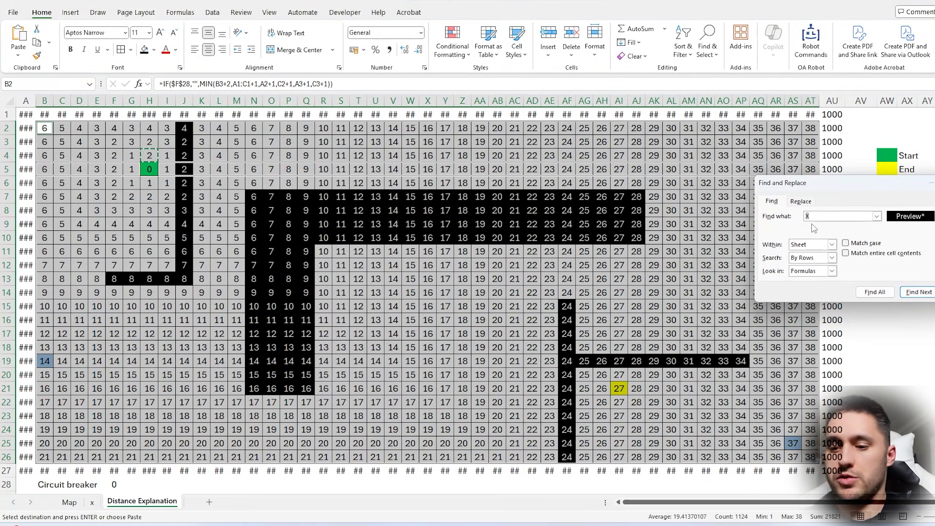
click(790, 292)
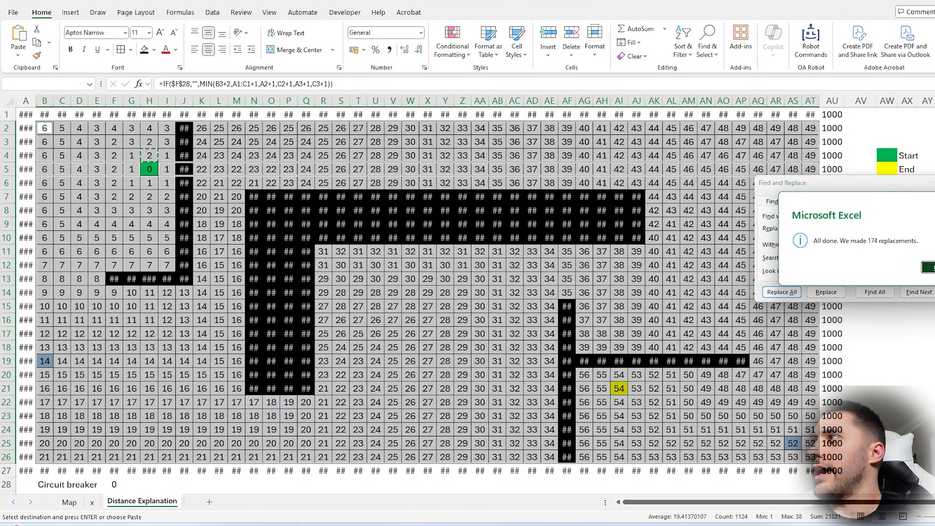
click(928, 267)
key(Escape)
- Inspect the weighted formulas in H3 and H4 above the start cell
click(144, 153)
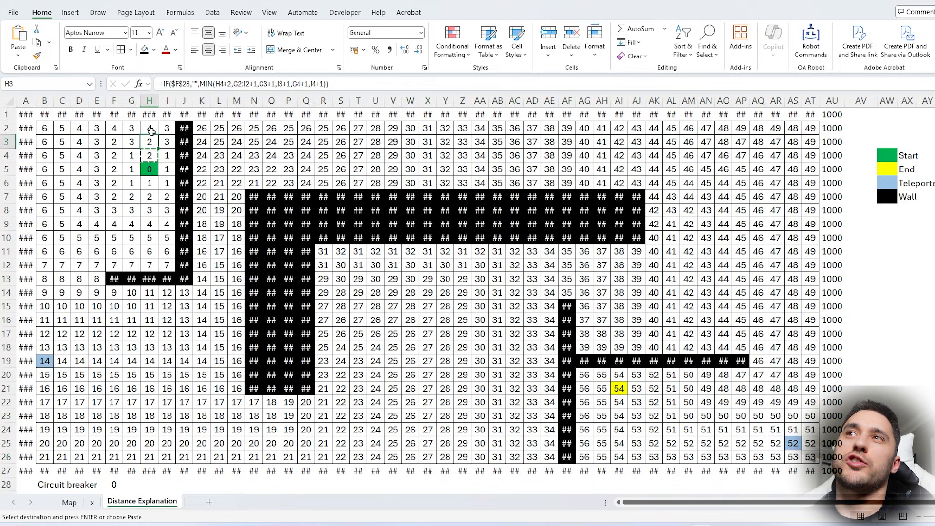
key(Escape)
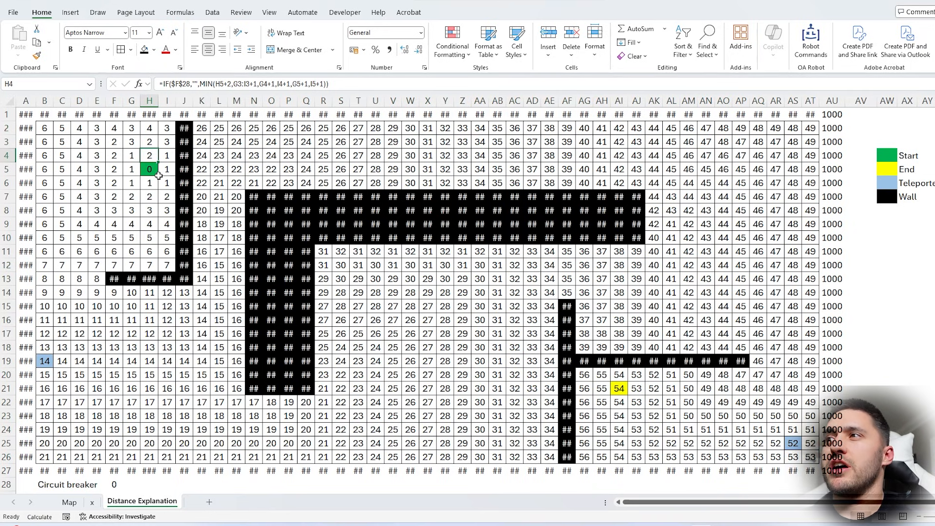
key(Up)
- Undo the wall replacements, the 1000 border fills and the weighted formulas to return to the uniform-cost grid
scroll(204, 279, down, 1)
scroll(204, 279, up, 1)
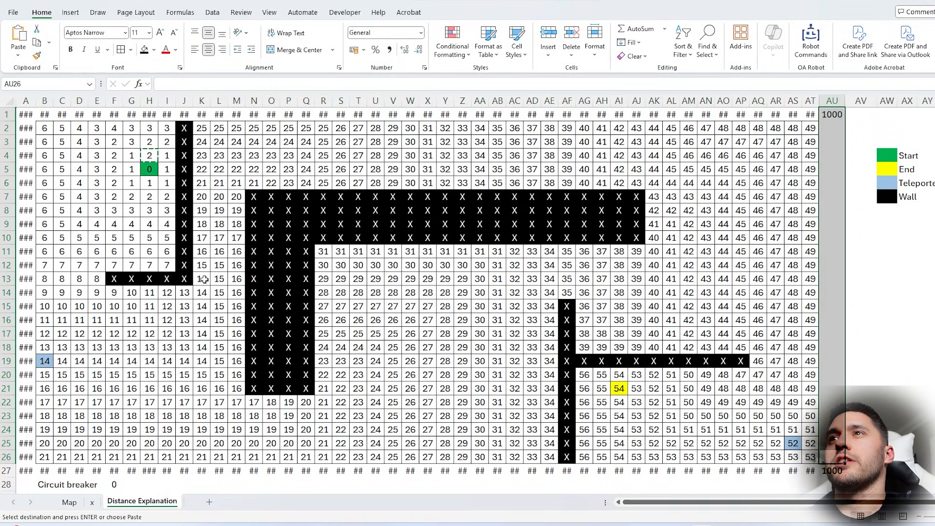
key(ctrl+z)
key(ctrl+z)
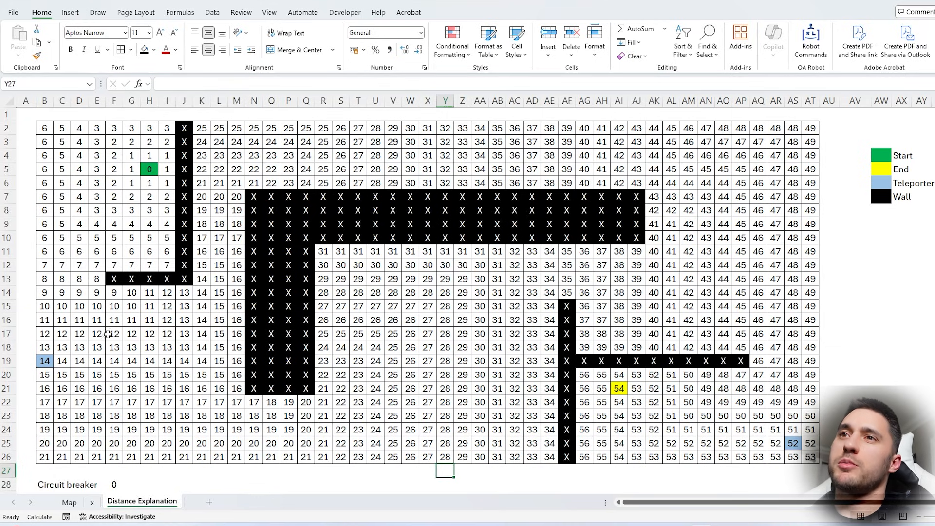
- Add the other teleporter cell AS25 as a further argument of the MIN function in B19's formula
click(50, 359)
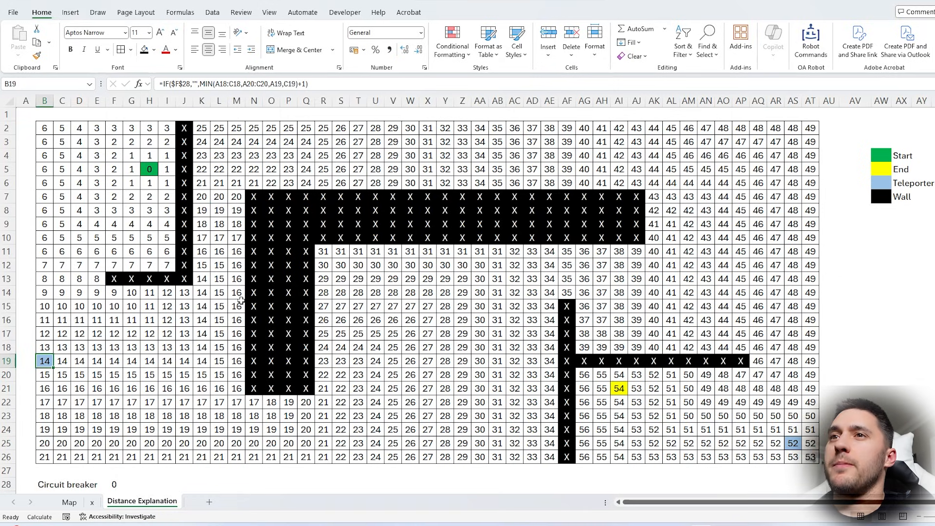
key(F2)
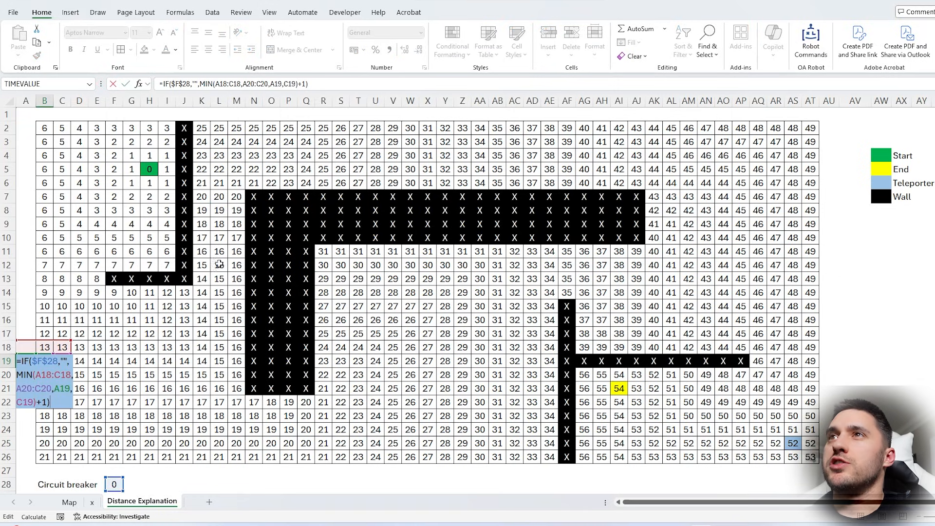
click(268, 84)
click(297, 84)
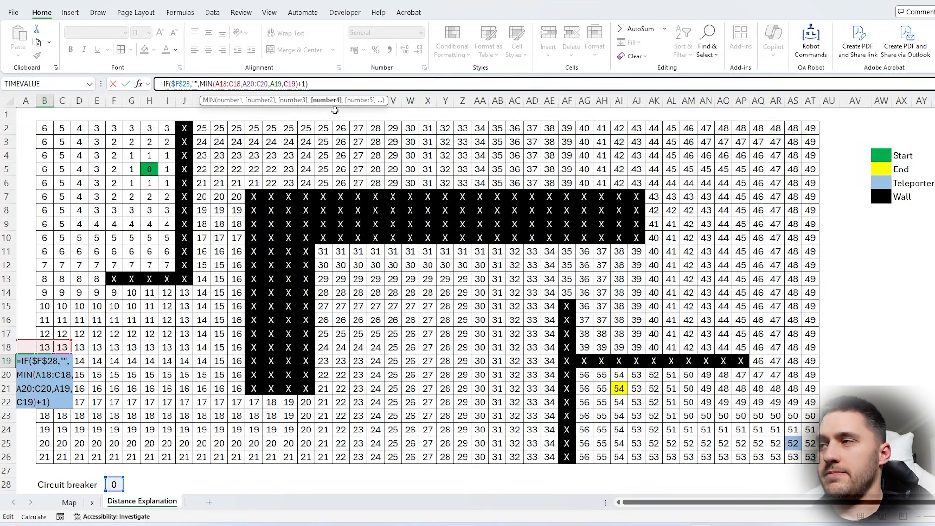
text(,)
click(794, 443)
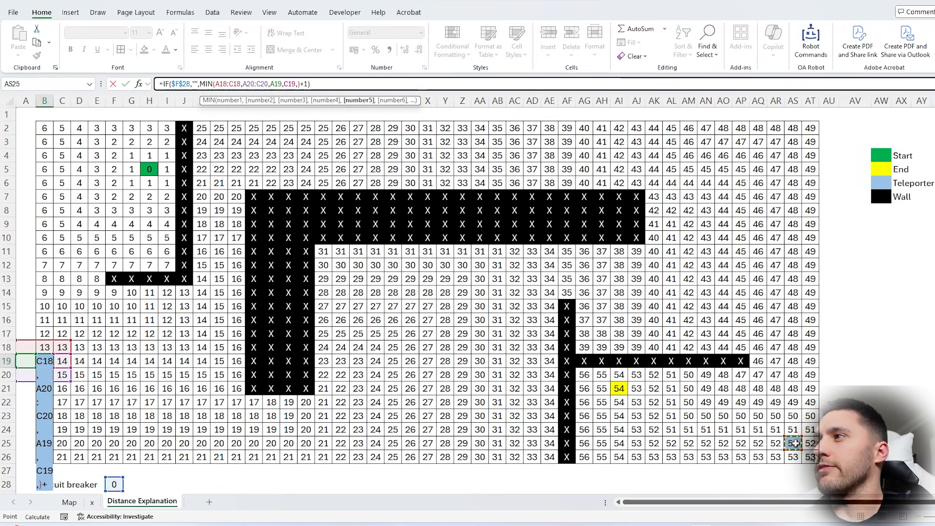
key(Return)
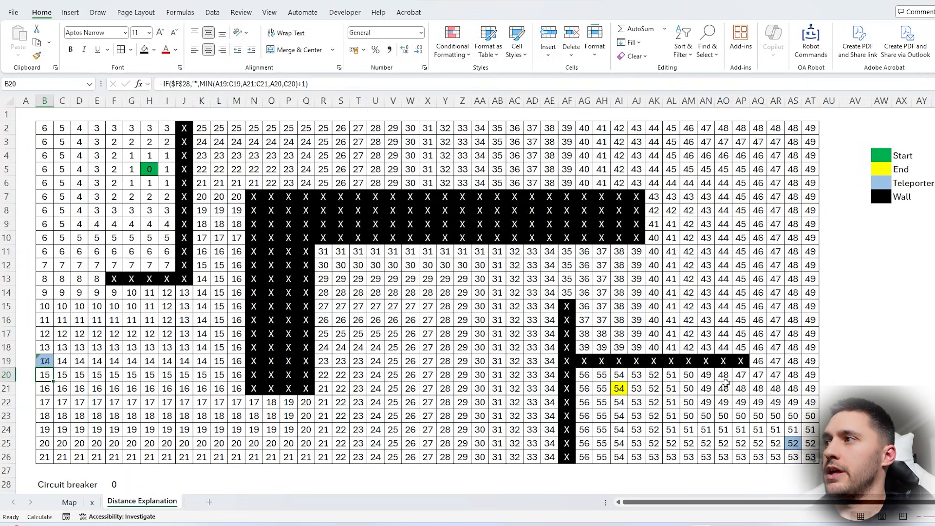
- Add the other teleporter cell B19 as a further argument of the MIN function in AS25's formula
click(798, 443)
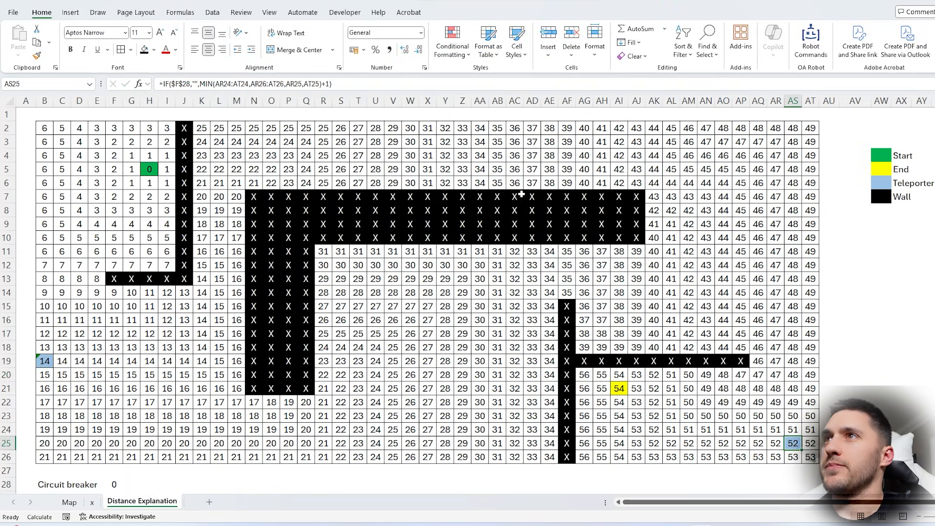
click(319, 84)
text(,)
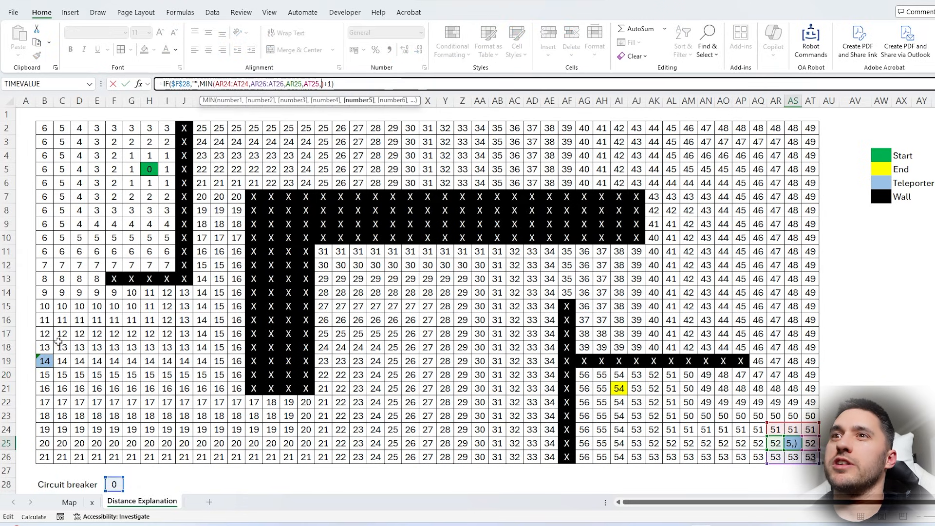
click(44, 359)
key(Return)
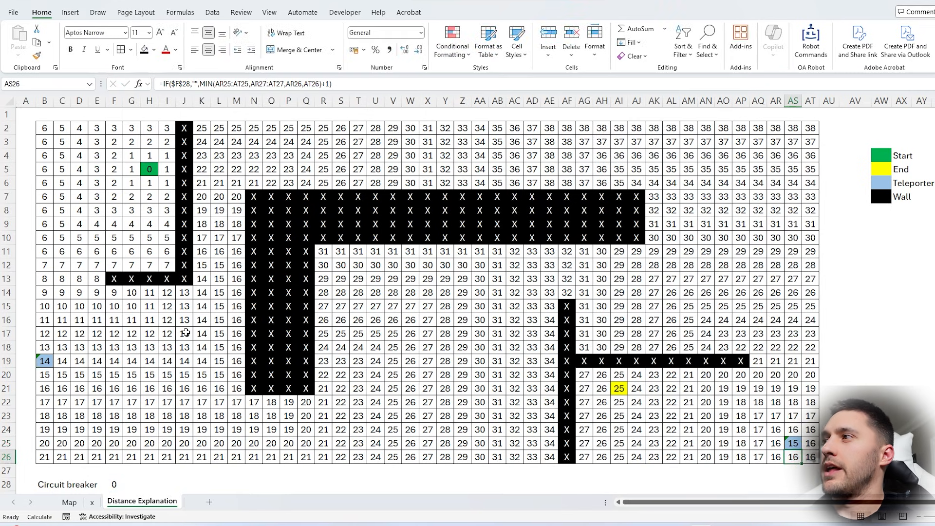
- Trace the route from start cell H5 through teleporters B19 and AS25 to end cell AI21
click(149, 170)
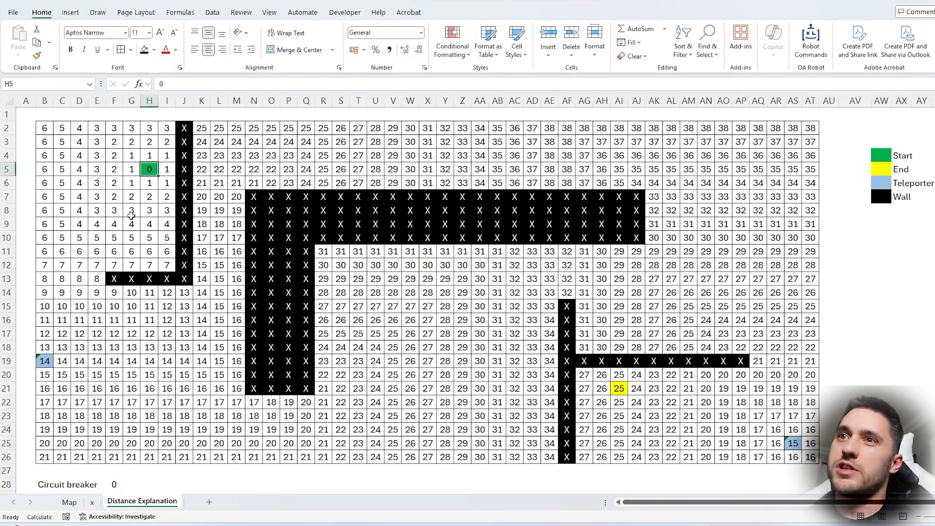
click(46, 360)
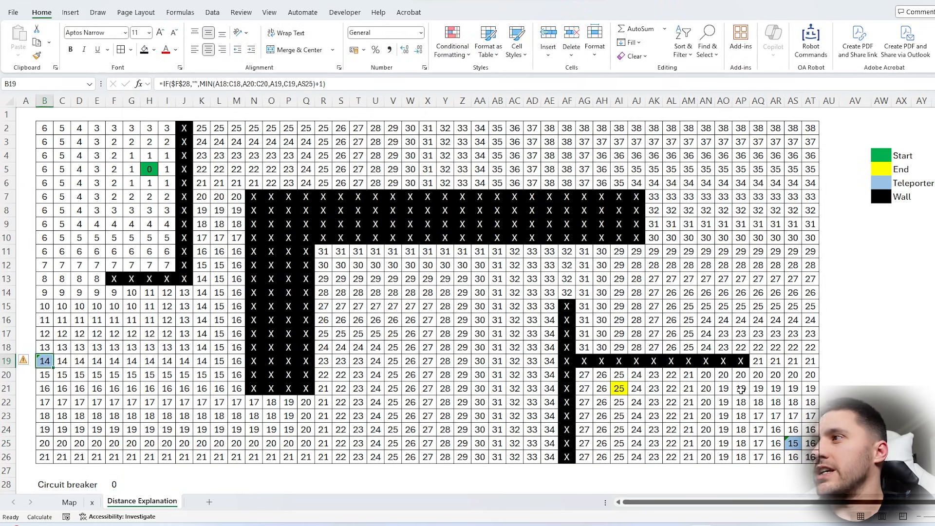
click(793, 443)
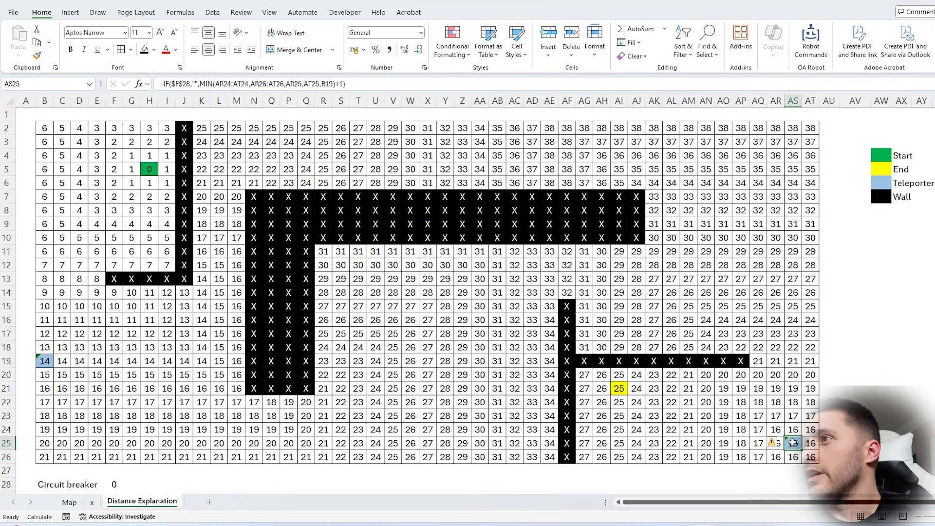
drag(793, 443, 617, 388)
click(618, 388)
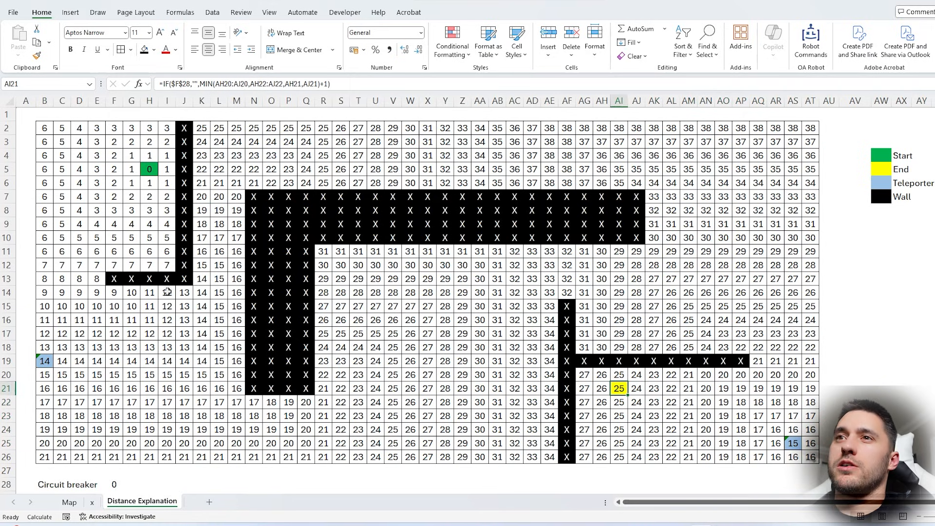
click(51, 361)
click(167, 334)
click(219, 317)
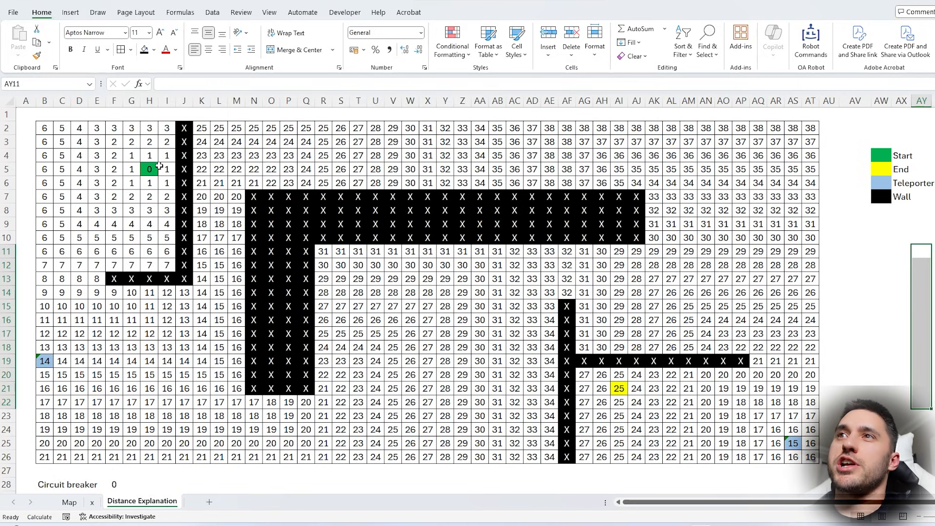
click(154, 166)
click(151, 155)
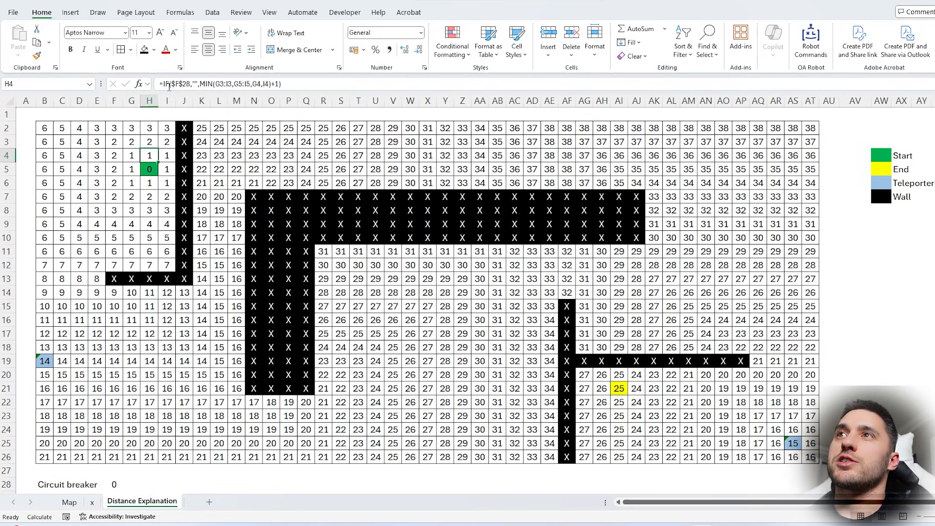
click(169, 85)
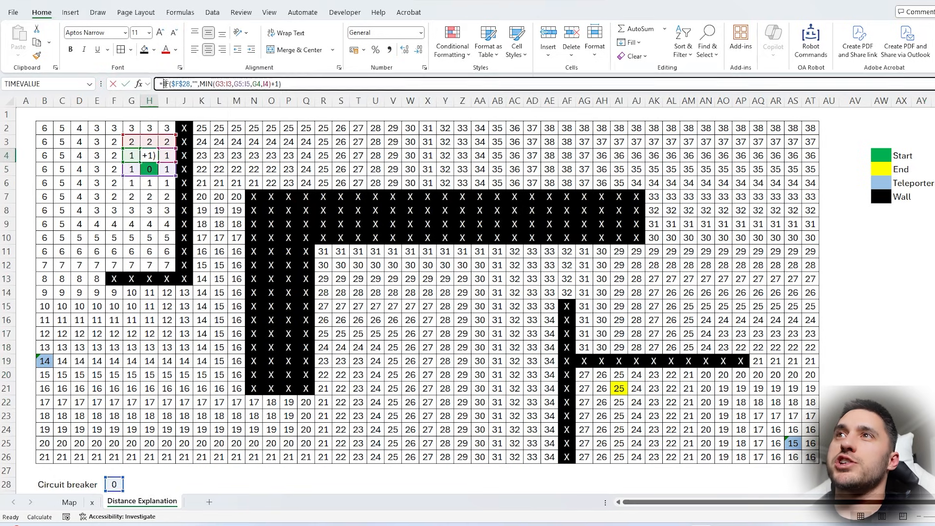
click(205, 84)
key(Escape)
- Enter the start cell's address H5 as text in cell AW12 below the legend
click(918, 276)
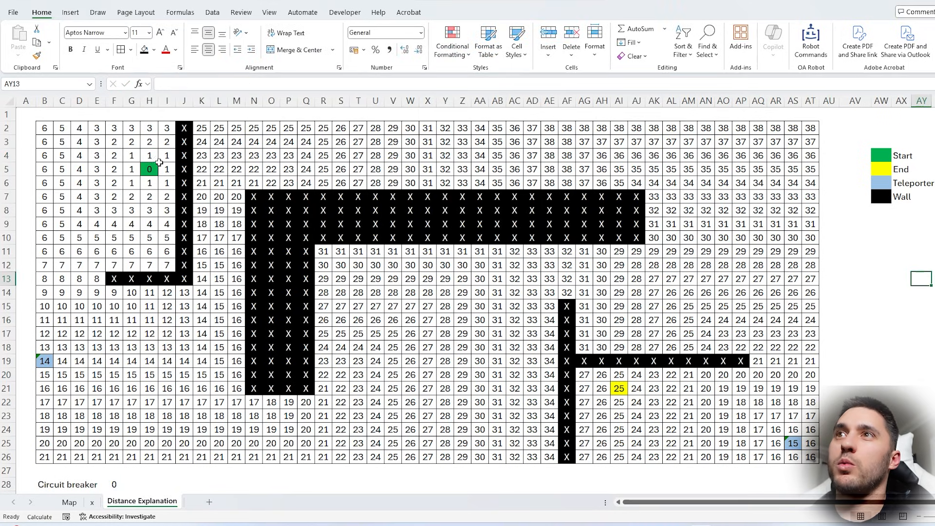
click(149, 168)
text(H)
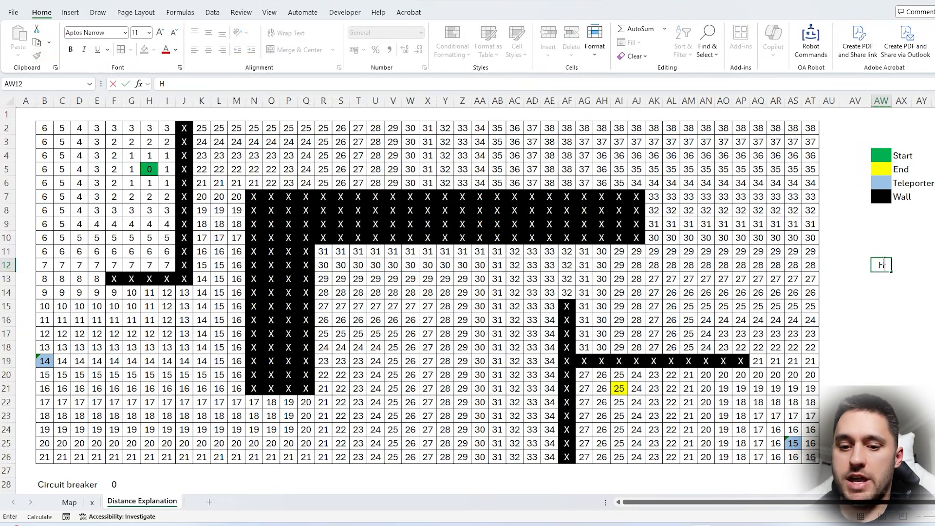
text(5)
- Insert a nested IF with ADDRESS(ROW(),COLUMN(),4) as its test before the MIN function in H4's formula
click(149, 156)
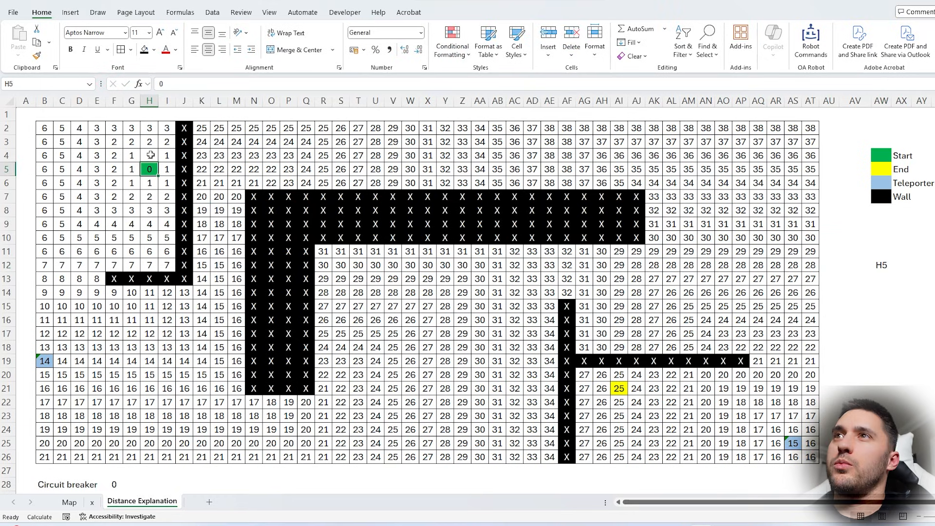
click(164, 84)
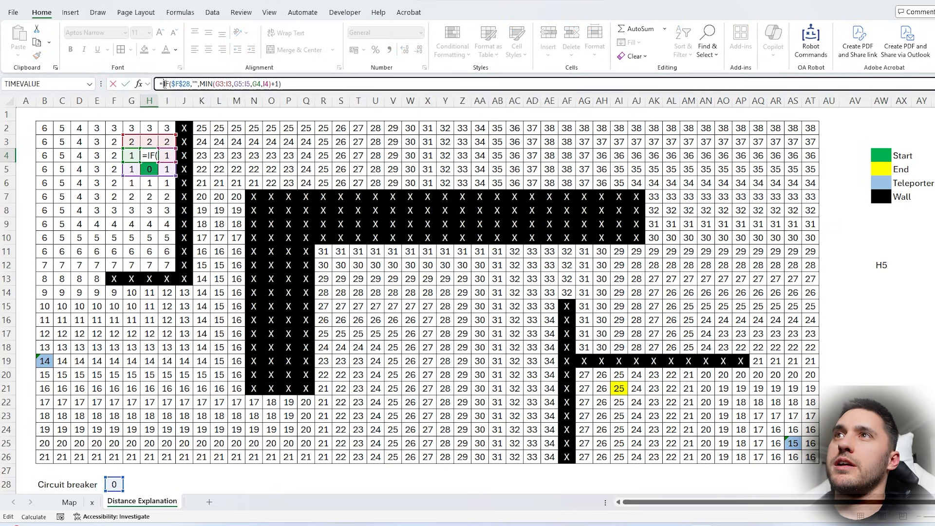
click(200, 84)
text(IF()
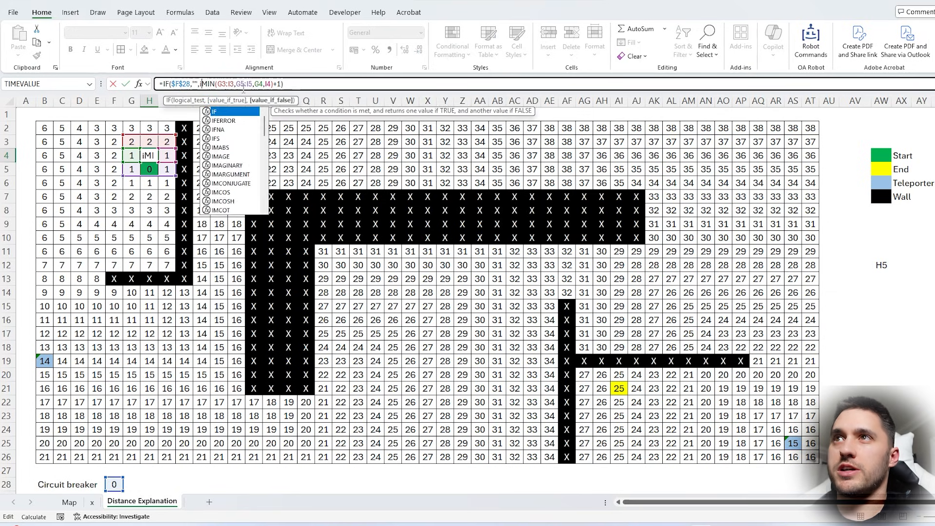
text(ADDRESS()
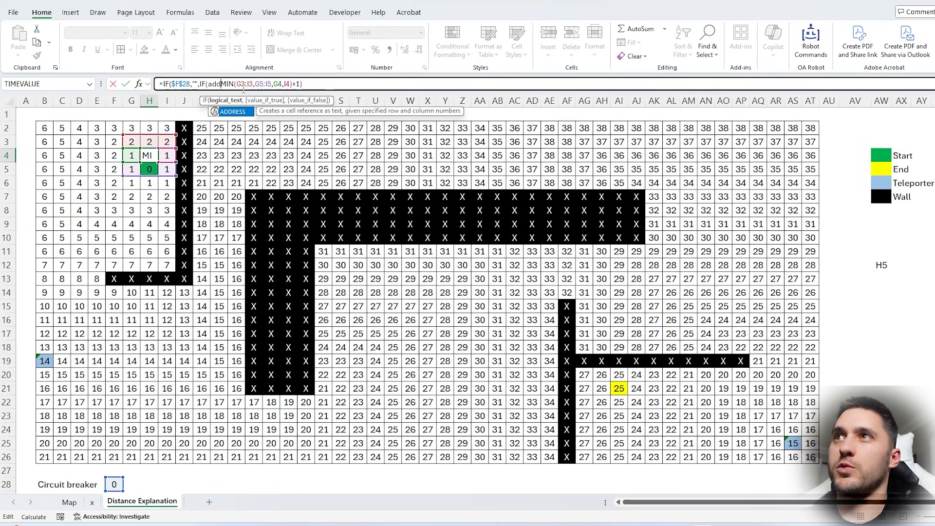
text(row(),c)
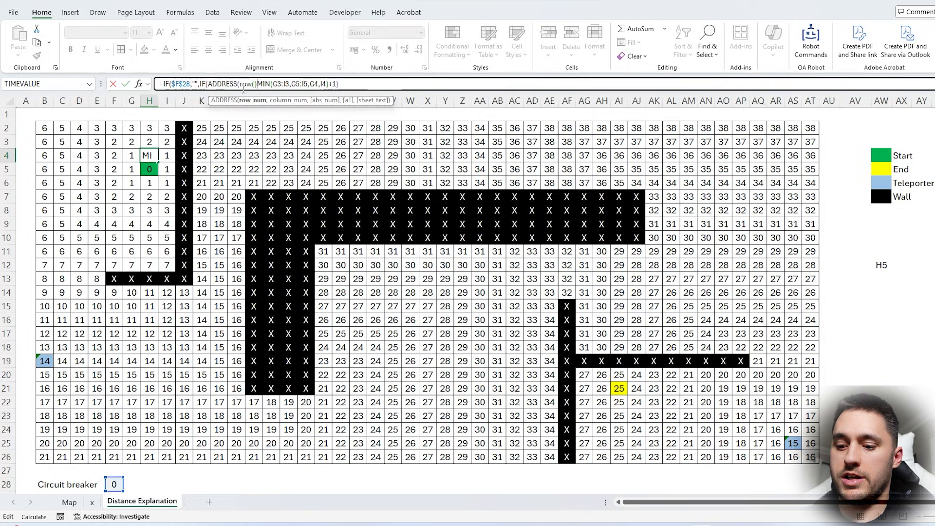
text(OLUMN((),)
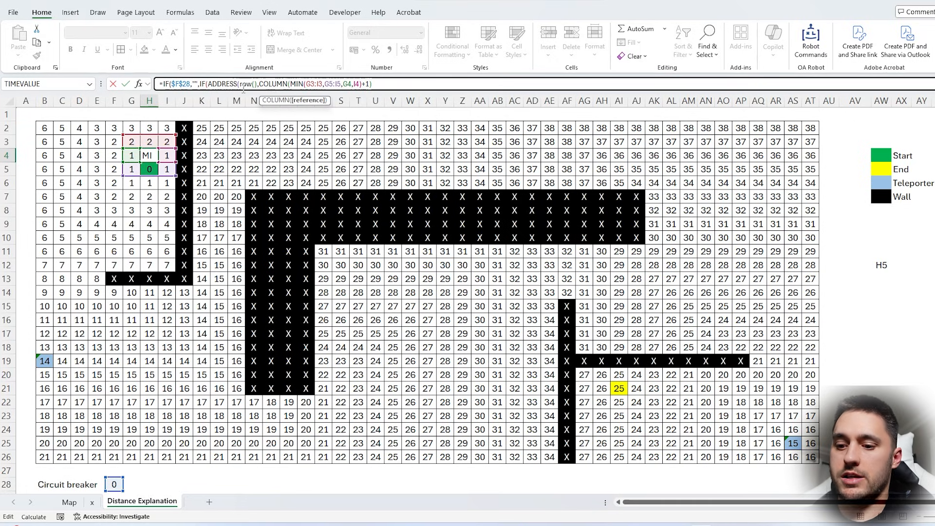
text(4)
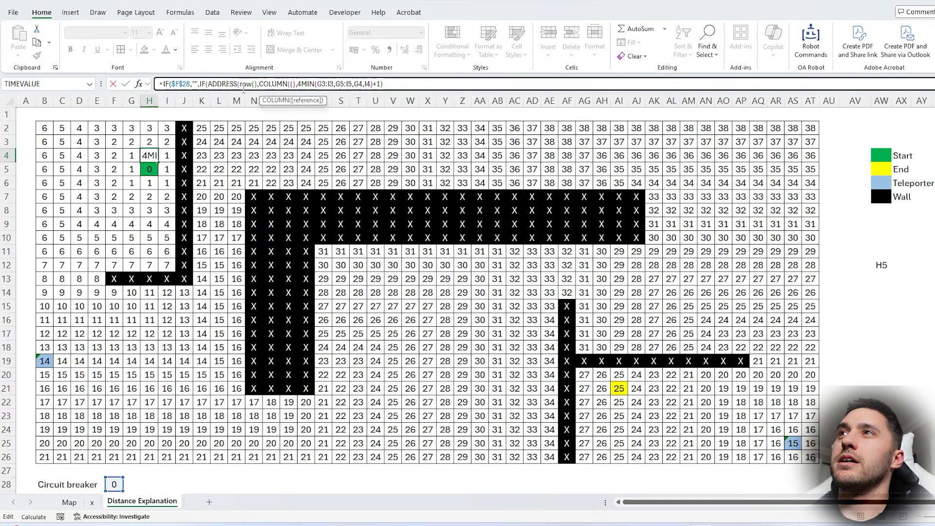
text())
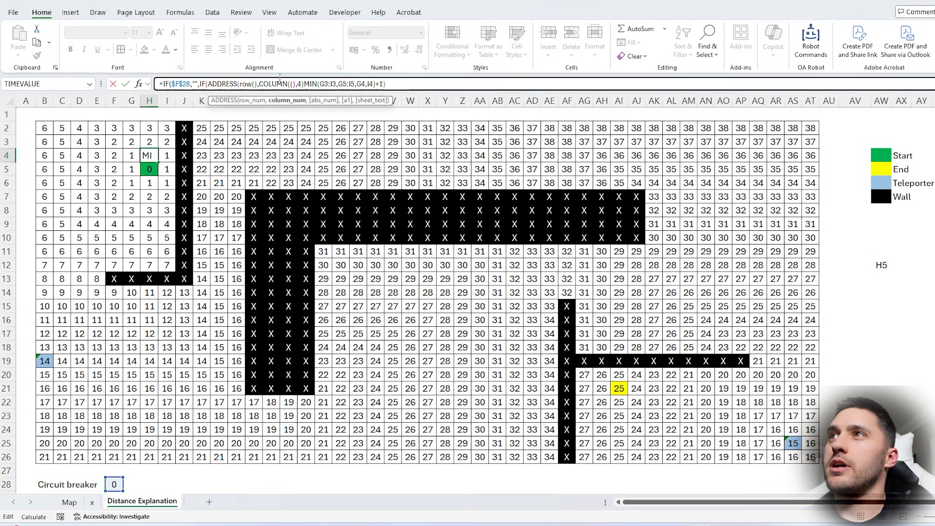
click(290, 84)
key(BackSpace)
click(302, 84)
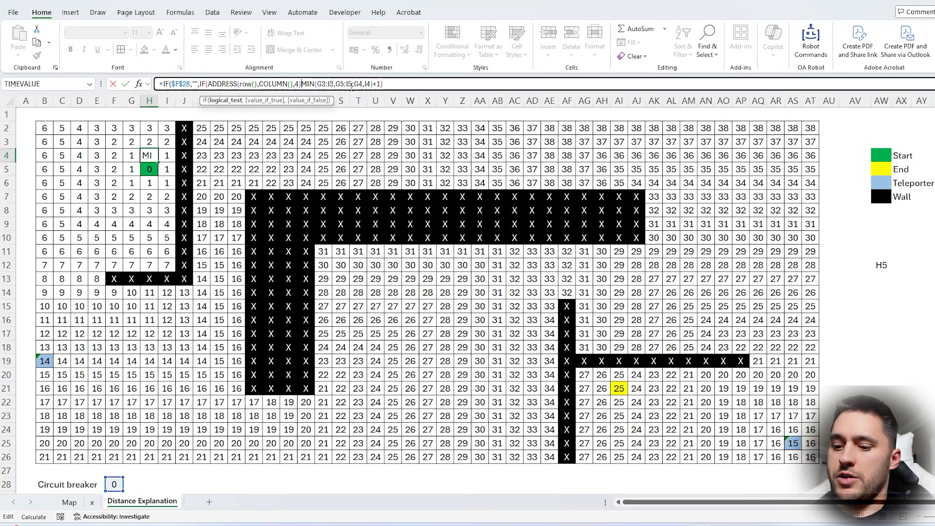
- Complete H4's nested IF so it returns 0 when the address equals $AW$12 and the MIN distance plus 1 otherwise
text(,)
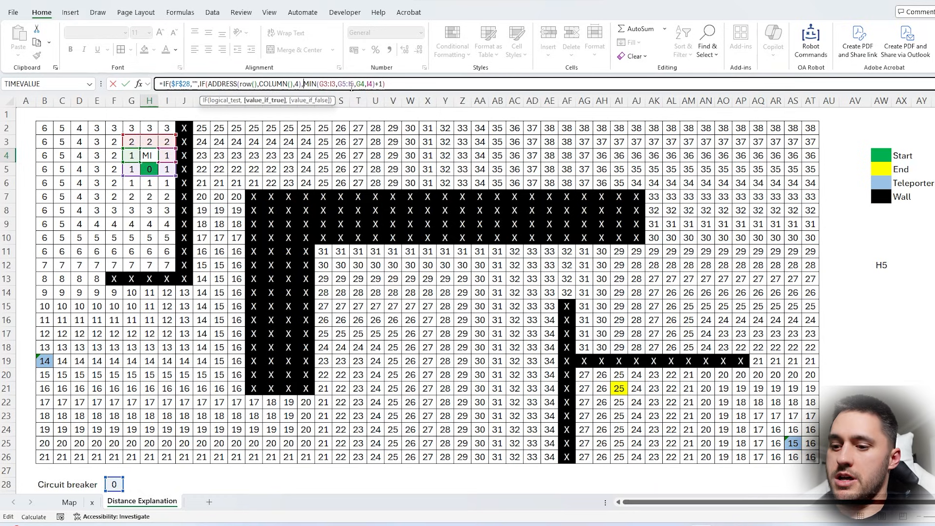
key(BackSpace)
text(=)
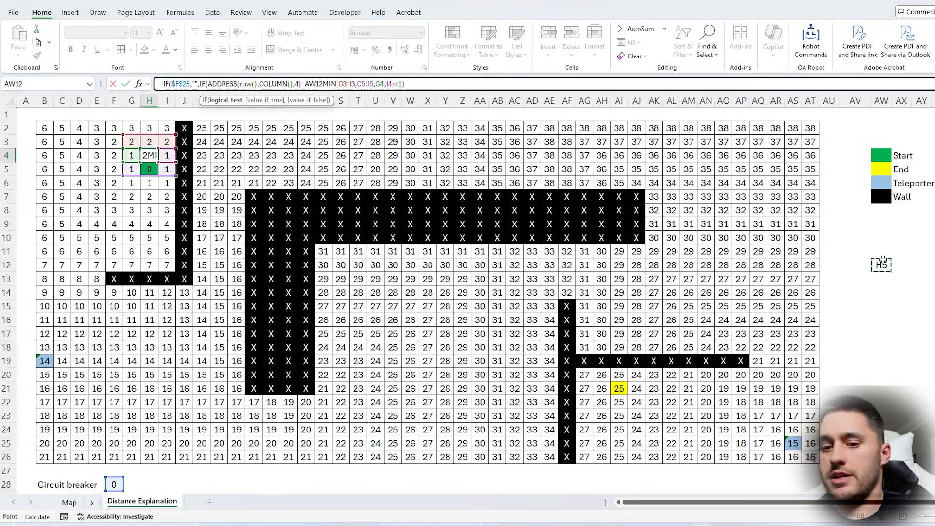
click(883, 263)
key(F4)
text(,)
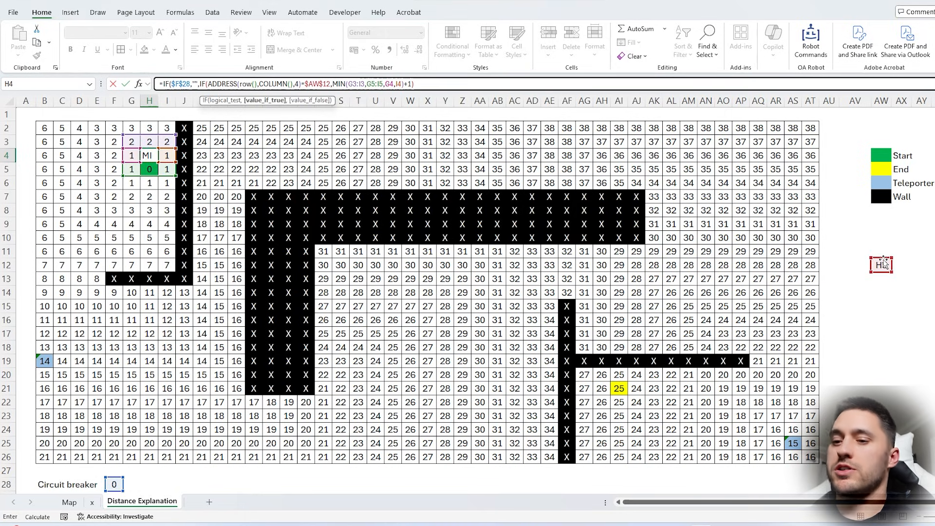
text(0,)
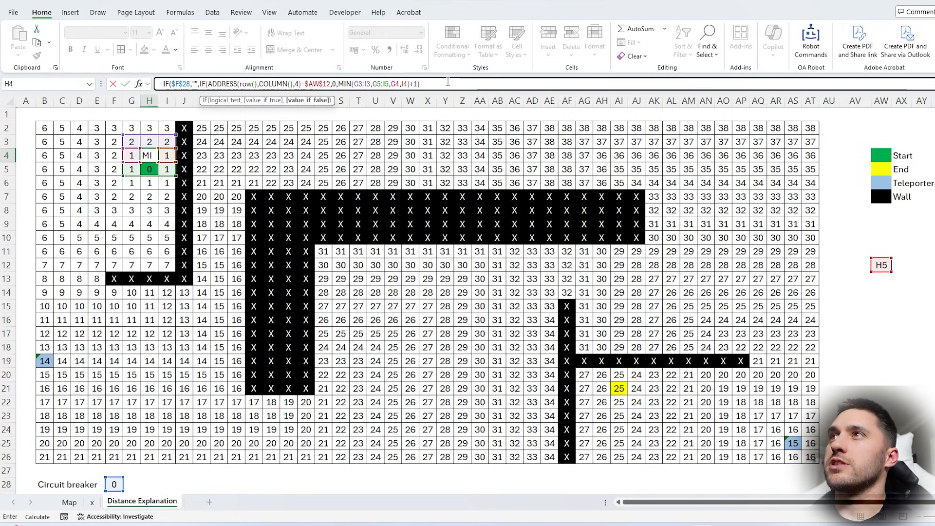
click(444, 85)
text())
key(Return)
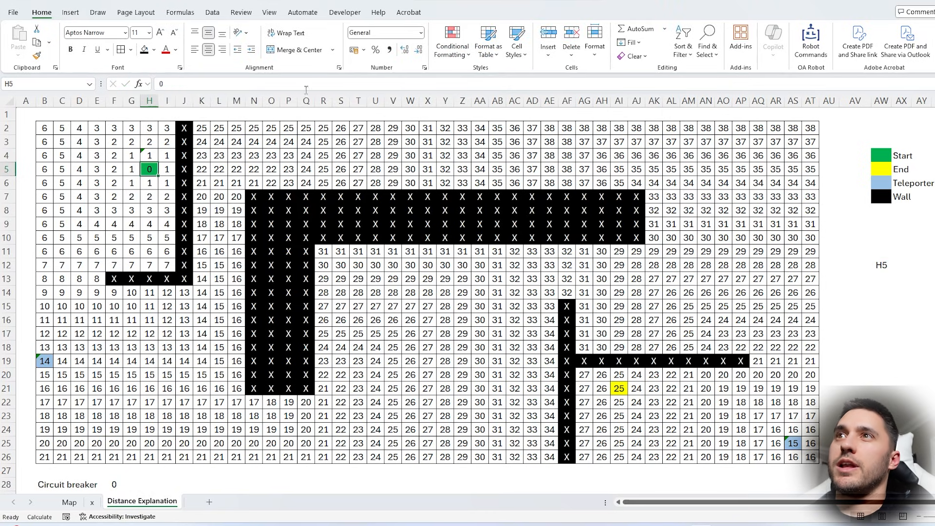
- Copy H4's formula over the entire grid from B2 to AT26, pasting formulas only
click(148, 156)
key(ctrl+c)
key(ctrl+Up)
key(ctrl+Left)
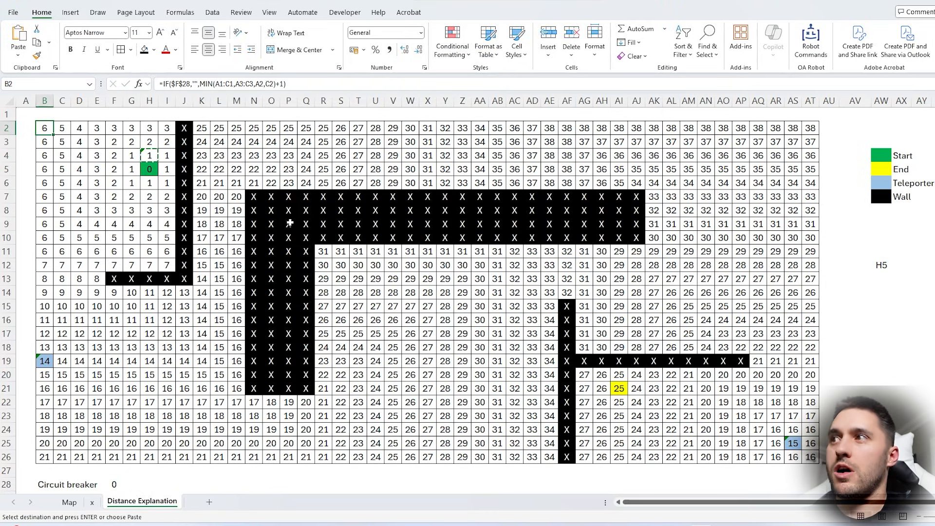
key(ctrl+a)
key(ctrl+alt+v)
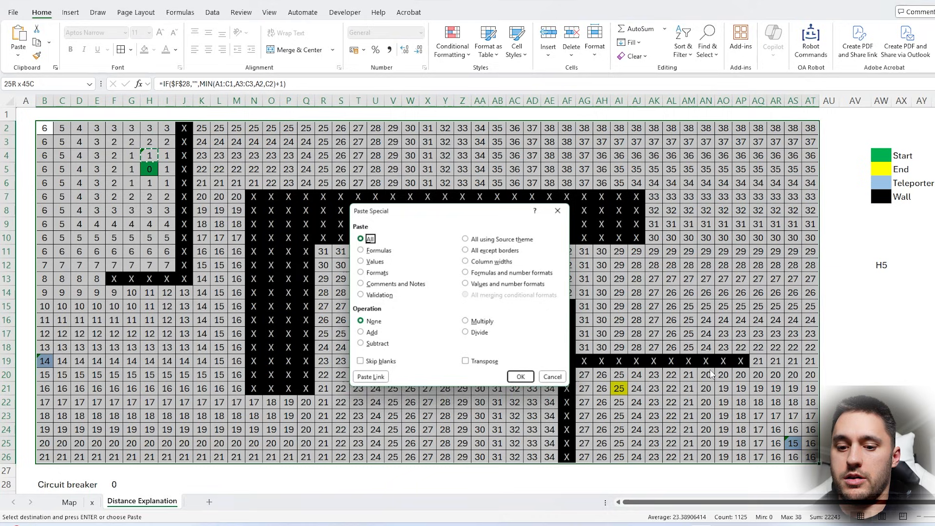
key(f)
key(Return)
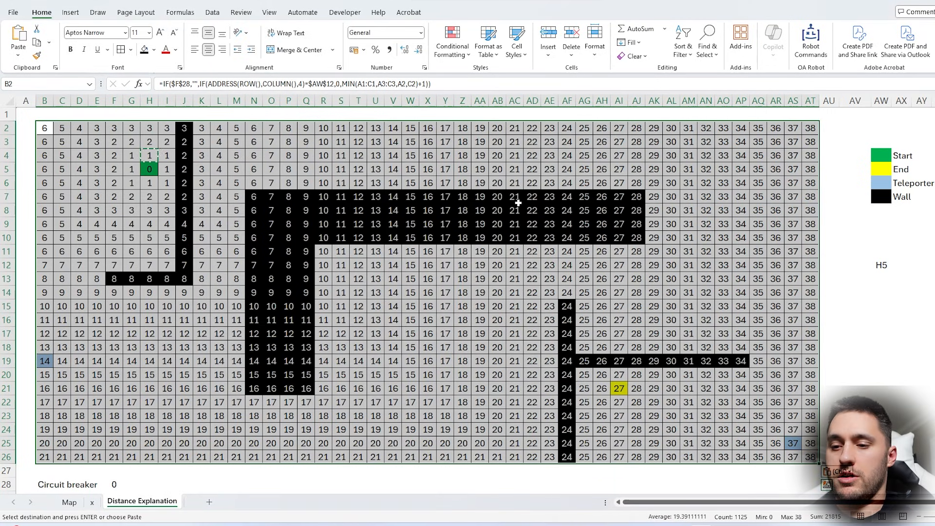
- Replace the contents of all black-formatted wall cells with X using Find and Replace
key(ctrl+h)
double_click(804, 242)
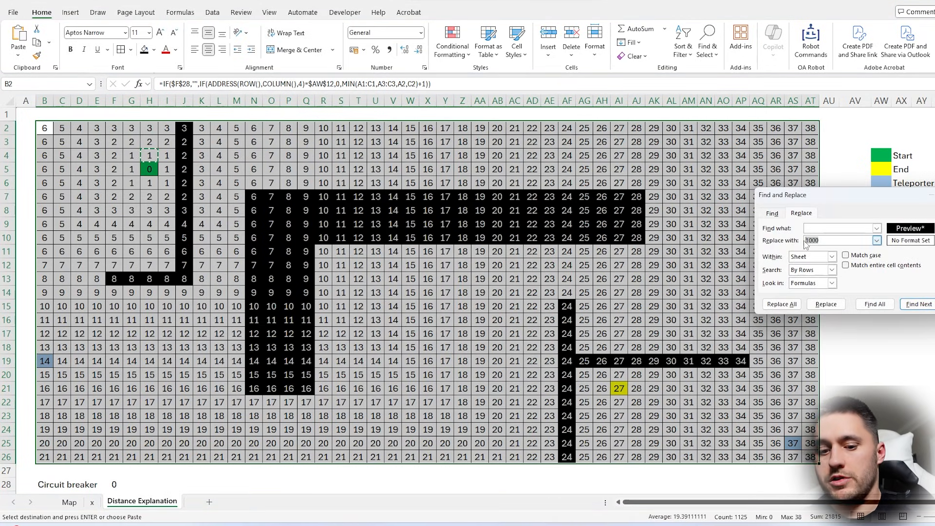
text(X)
click(781, 304)
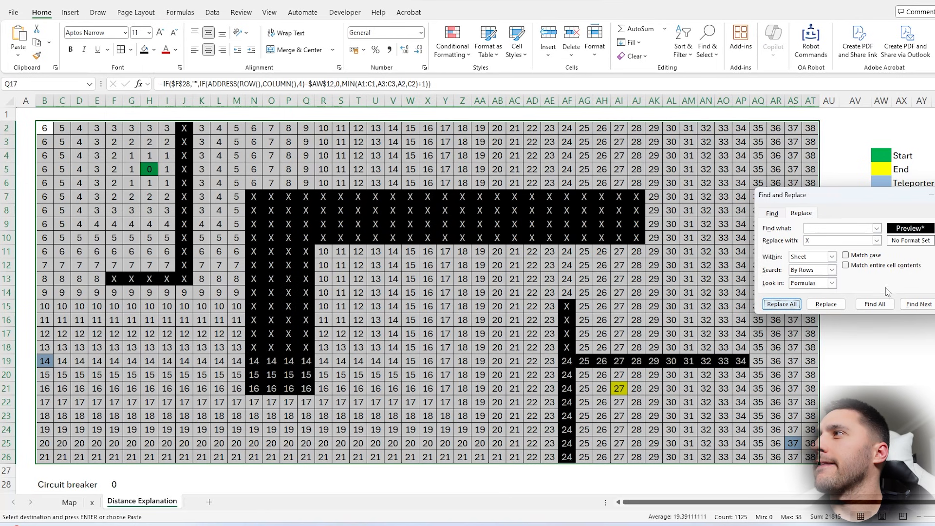
key(Return)
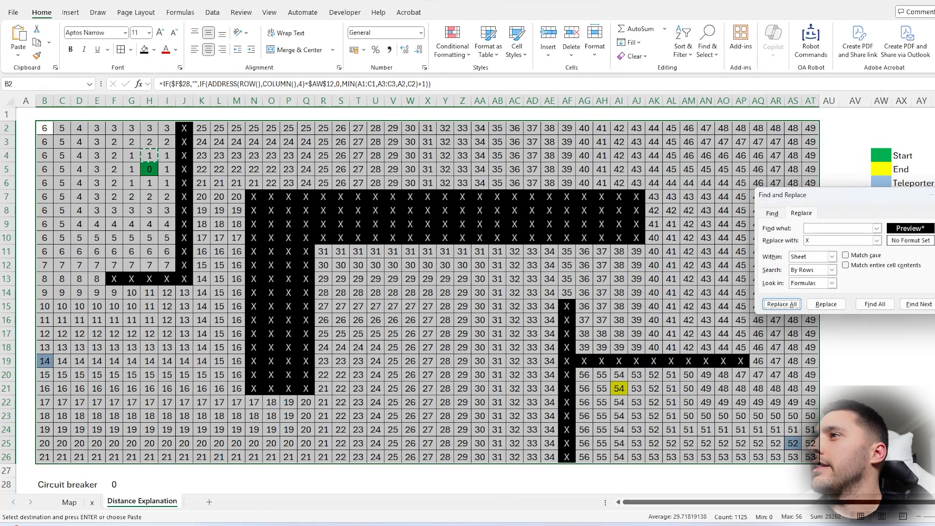
key(Escape)
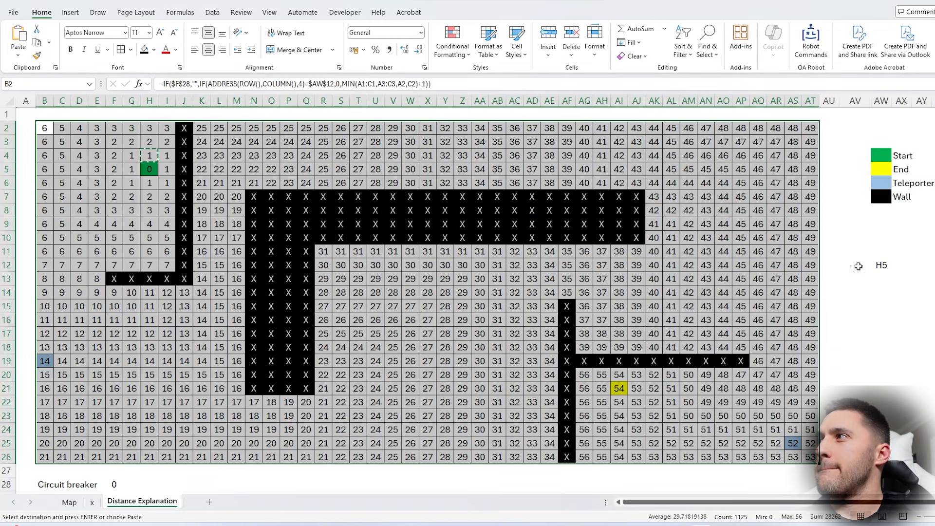
- Change the start address in AW12 to V14 and check that cell in the grid
click(875, 266)
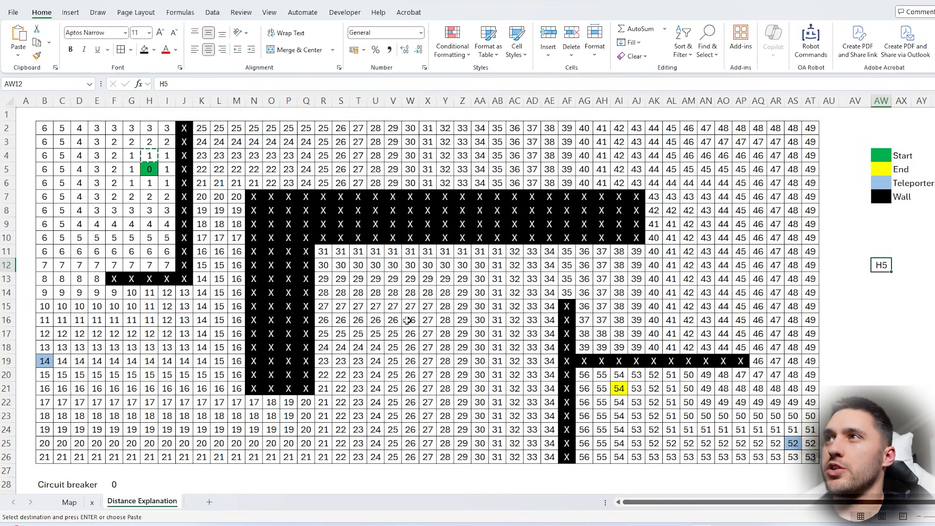
click(392, 292)
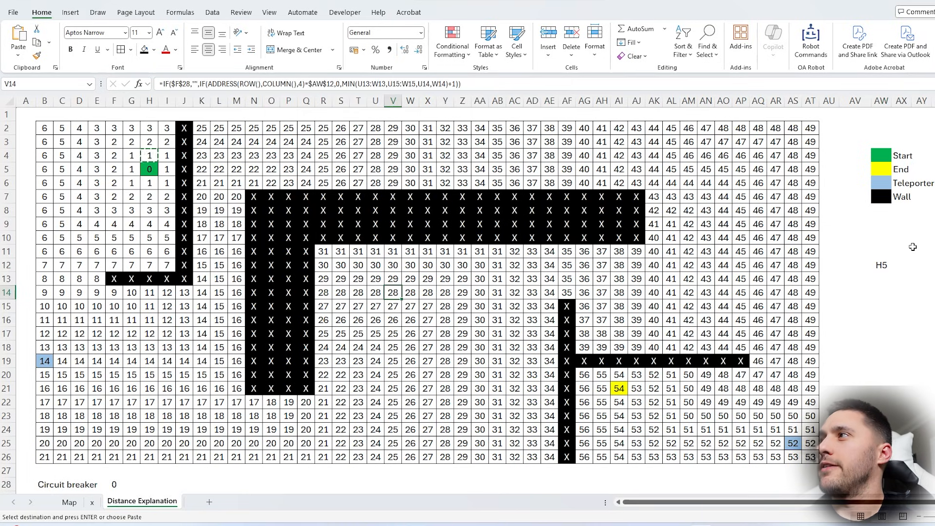
click(877, 267)
text(V1)
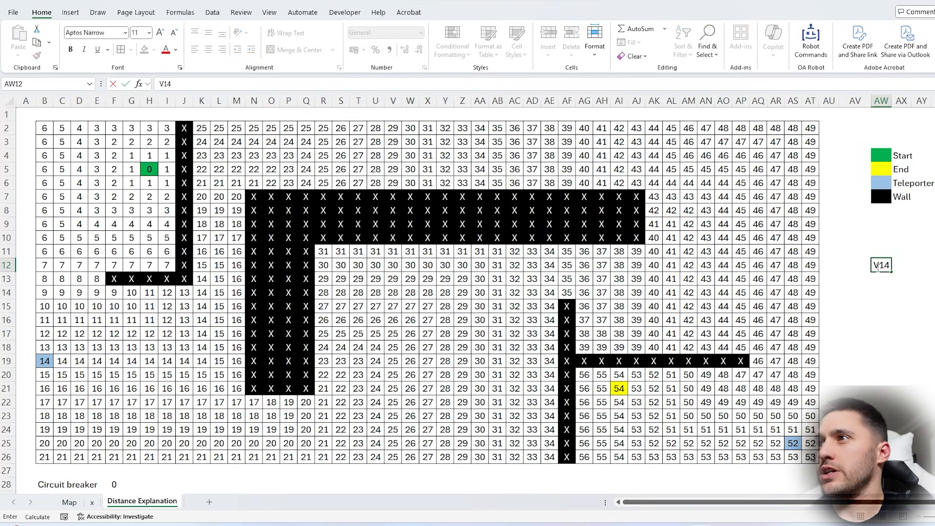
text(4)
key(Return)
drag(359, 266, 409, 310)
click(390, 291)
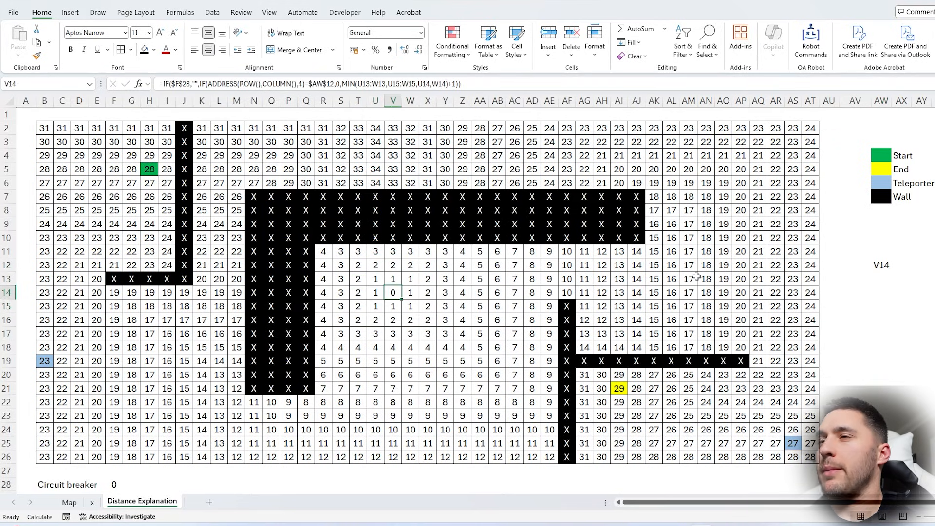
- Link the teleporter cells B19 and AS25 by adding each one's reference to the MIN function in the other's formula
double_click(45, 361)
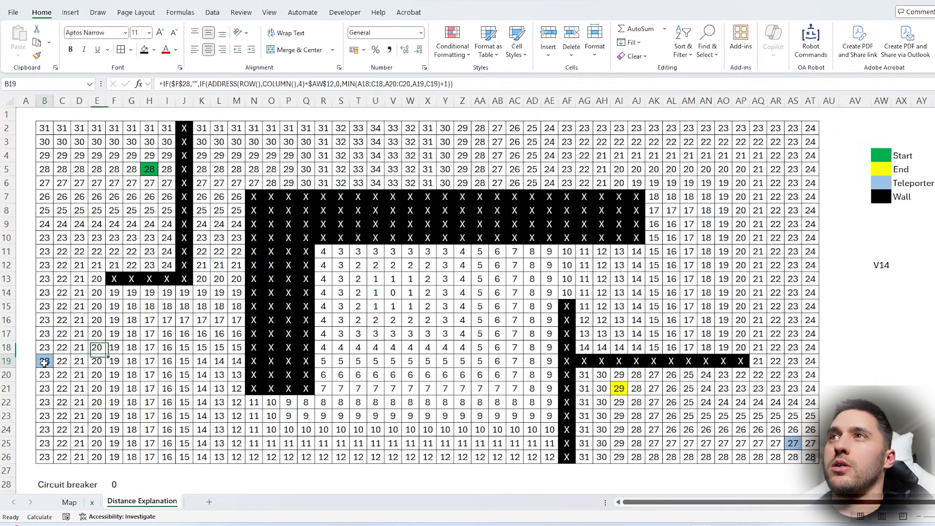
click(440, 83)
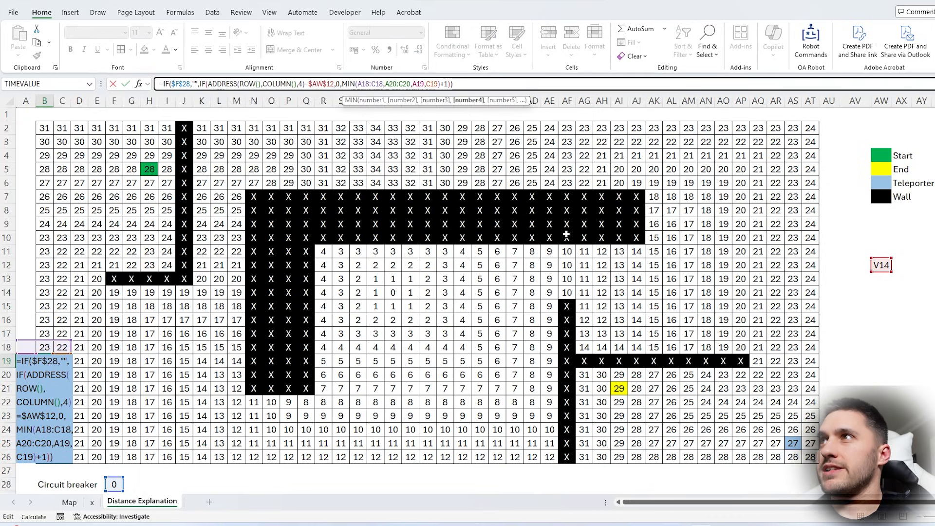
key(Return)
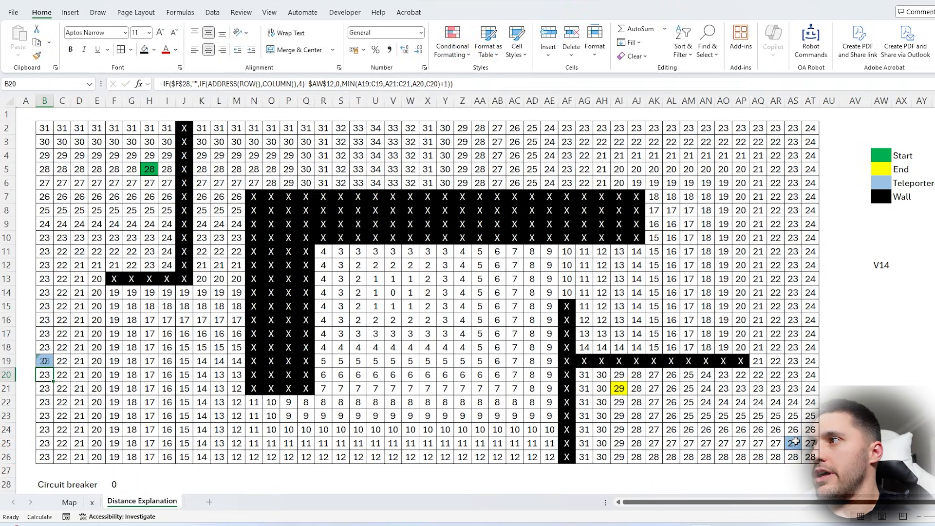
click(793, 443)
click(456, 81)
text(,)
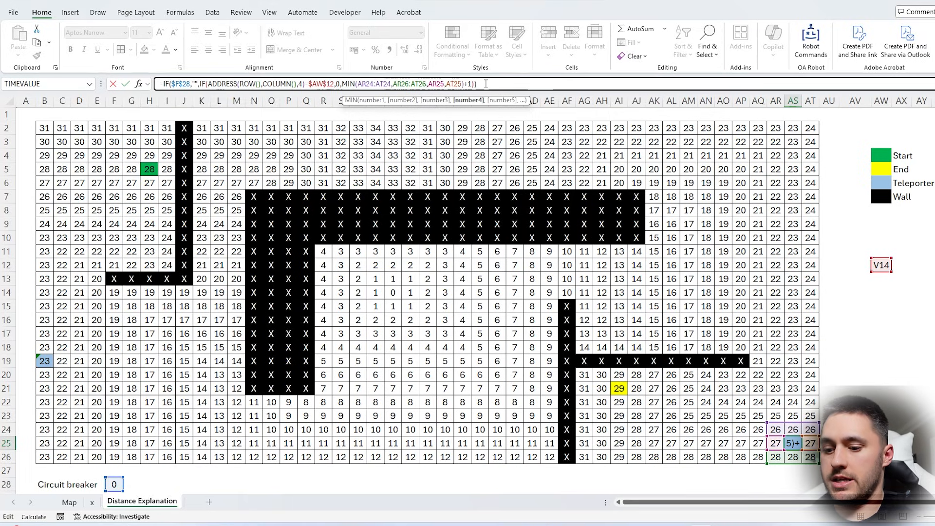
click(43, 359)
key(Return)
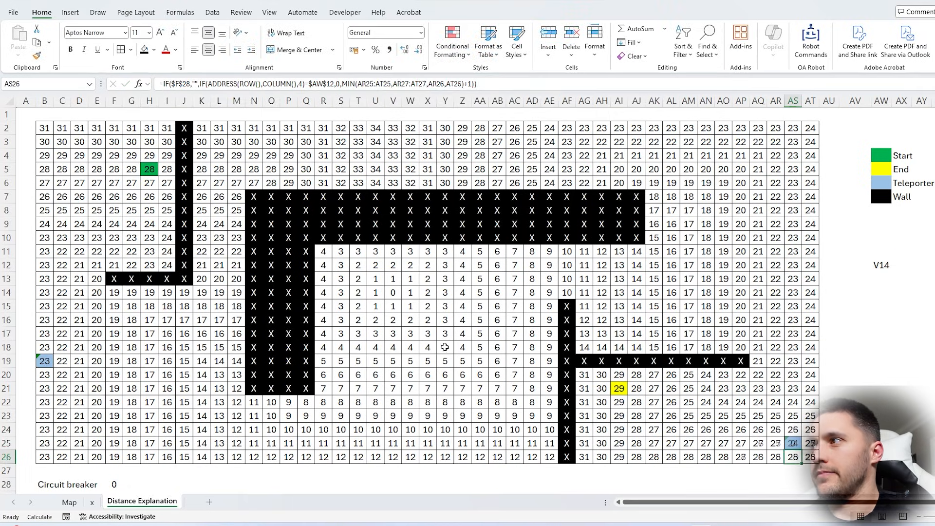
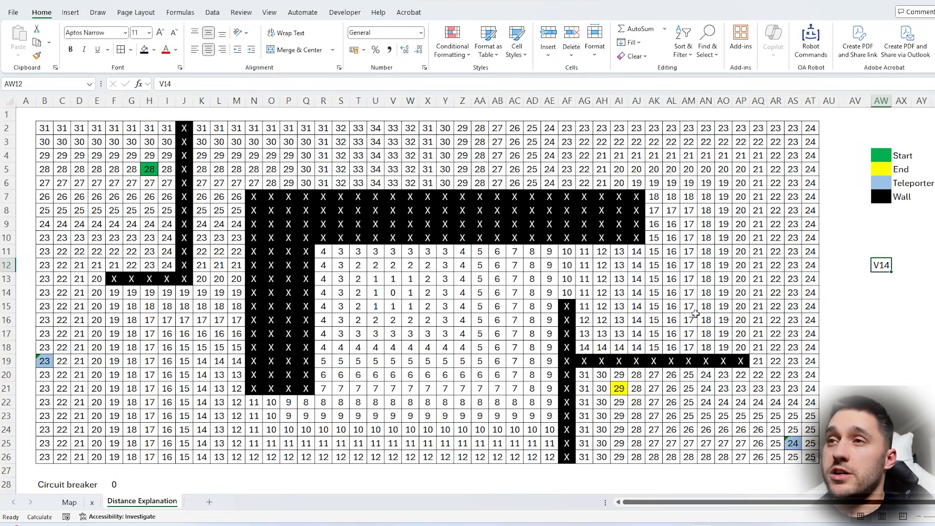
- Try clearing the contents of the grid block AA4:AO15, and undo the deletion
drag(744, 212, 691, 275)
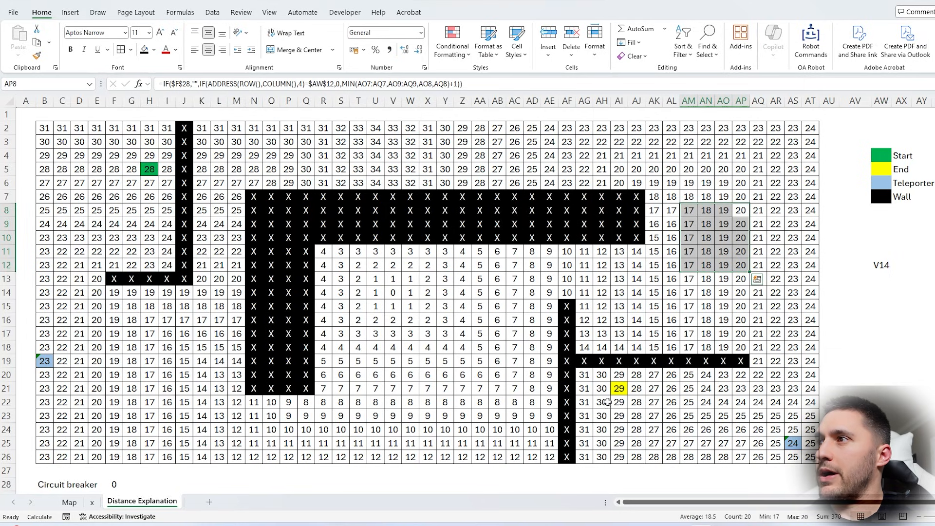
drag(723, 155, 478, 311)
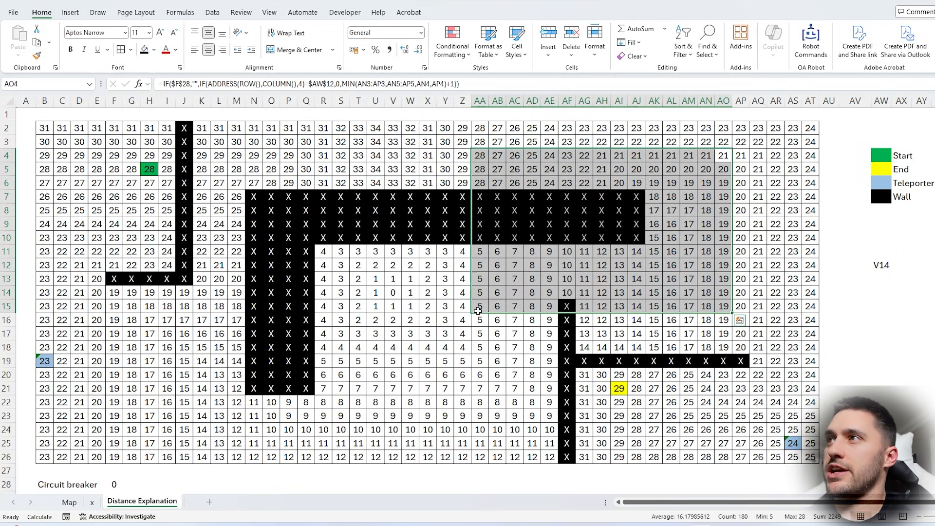
key(Delete)
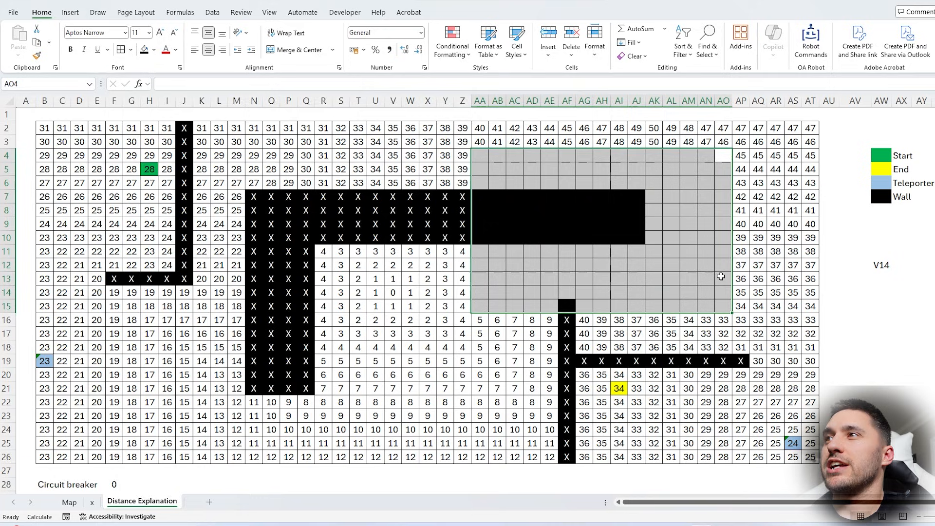
drag(482, 155, 725, 305)
drag(805, 112, 16, 109)
key(ctrl+z)
- Clear the X entries from the large central wall and from the walls in AF15:AF26 and AG19:AP19
drag(637, 196, 252, 385)
key(Delete)
key(Delete)
drag(569, 307, 572, 460)
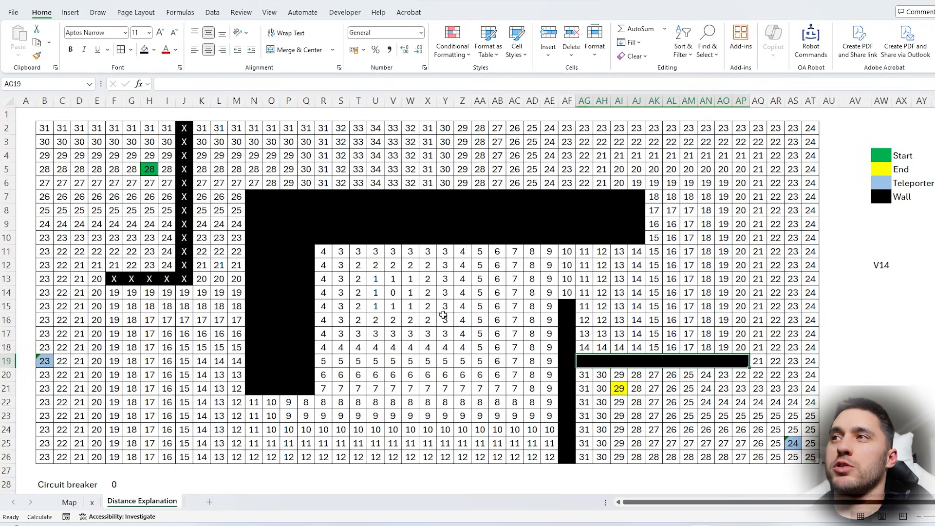
click(443, 316)
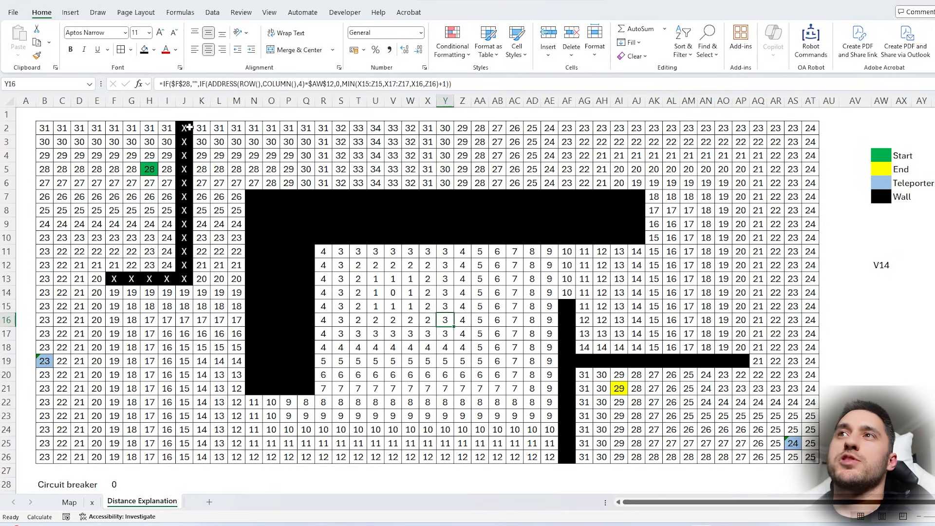
- Examine the formula in K4 beside the column J wall, leaving it unedited
drag(189, 128, 184, 214)
click(202, 156)
drag(172, 84, 423, 84)
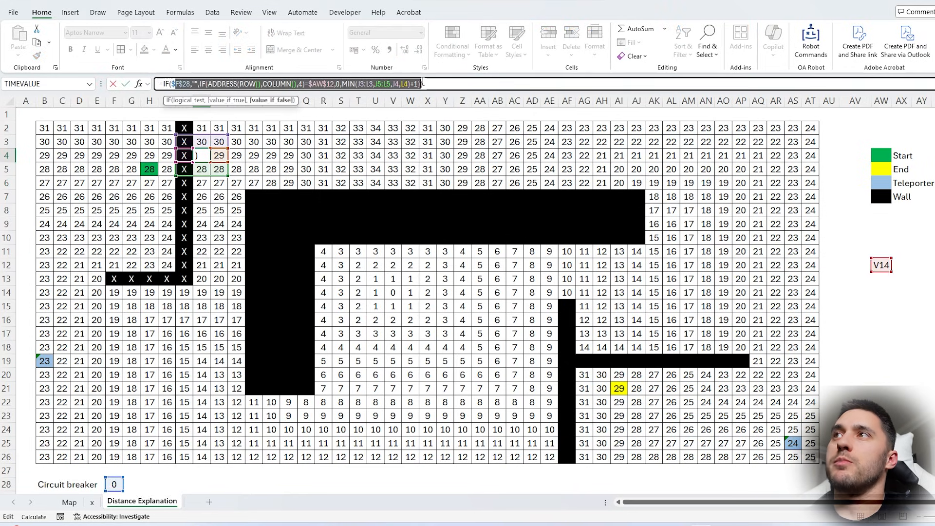
key(Escape)
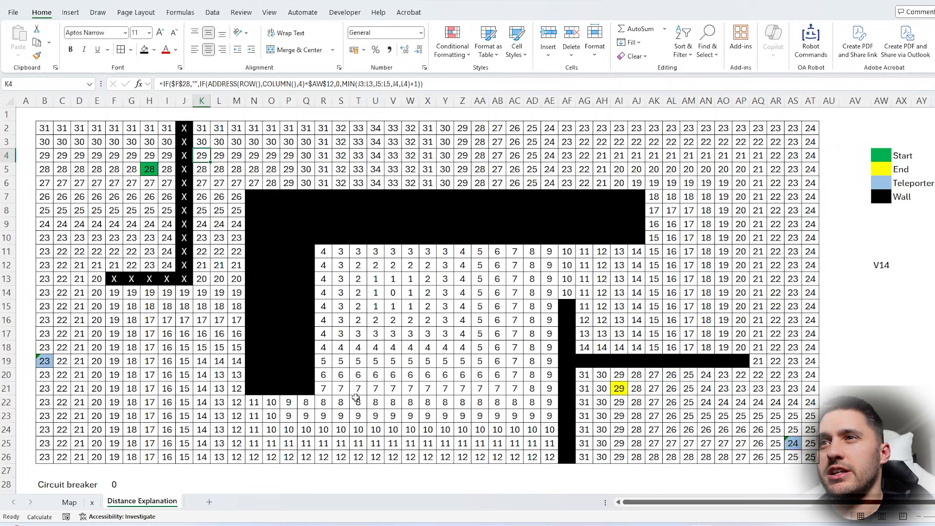
- Open the Map sheet and examine the plane in E27, the listed cells in column AX and the black bear range
click(69, 502)
click(486, 388)
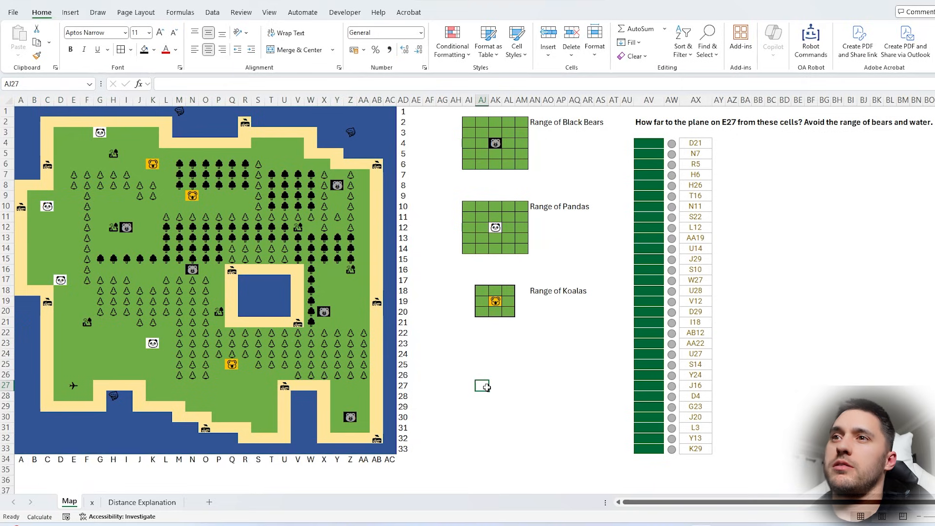
click(73, 385)
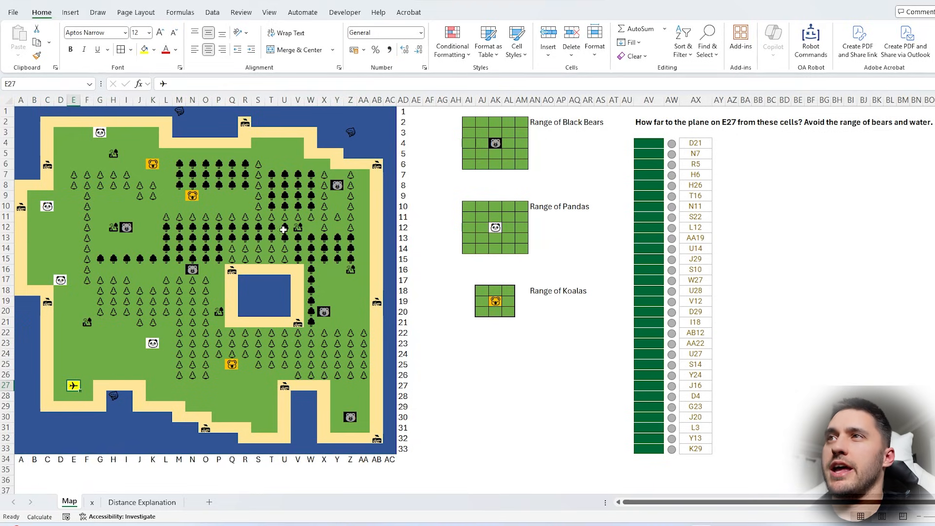
drag(699, 143, 696, 449)
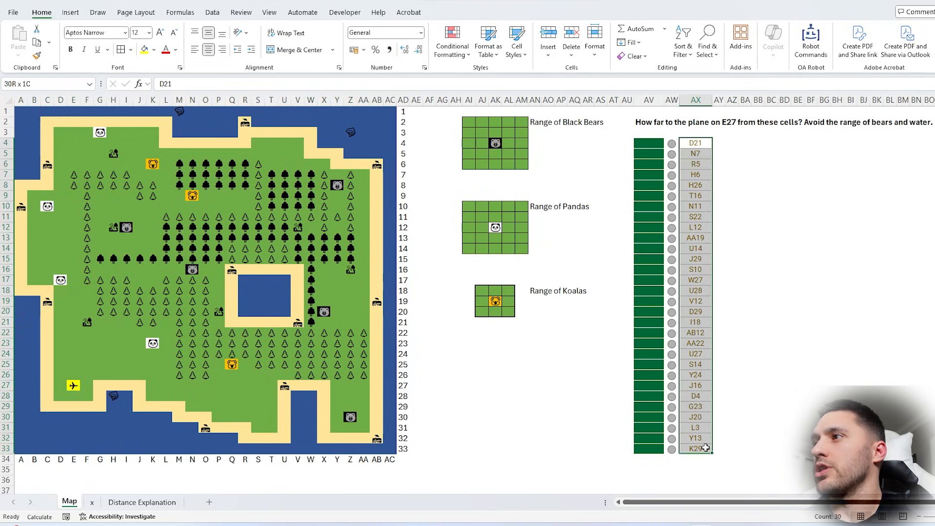
click(337, 185)
drag(310, 164, 365, 218)
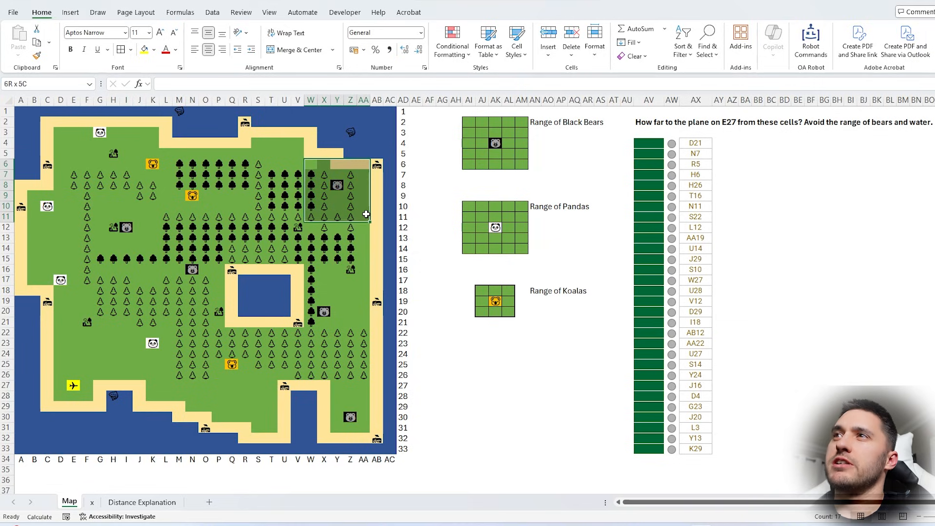
click(74, 385)
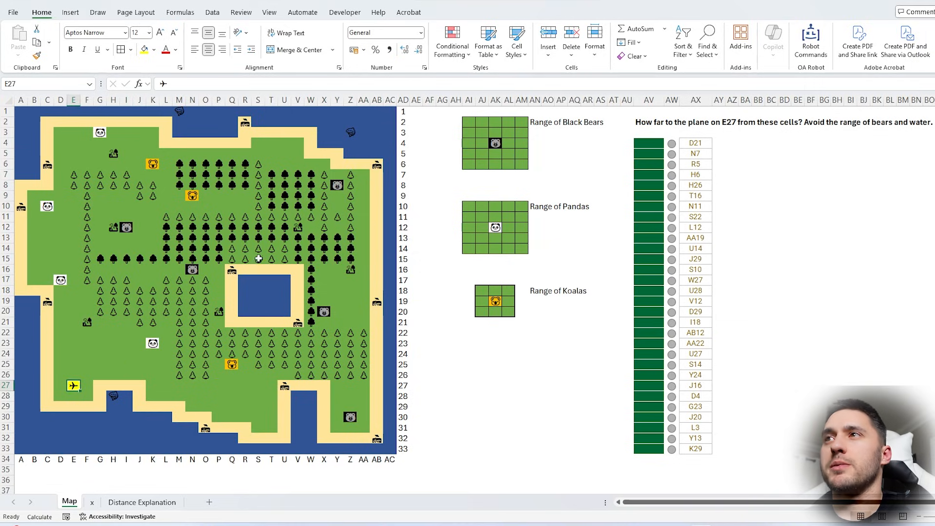
click(336, 185)
click(492, 142)
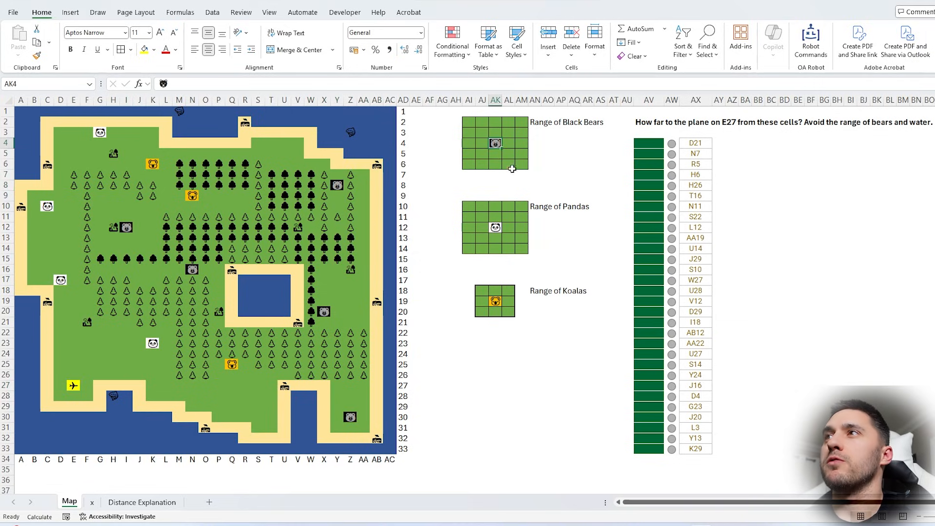
- Fill W6:AA10, the 5-by-5 range centred on the black bear in Y8, with black
click(337, 185)
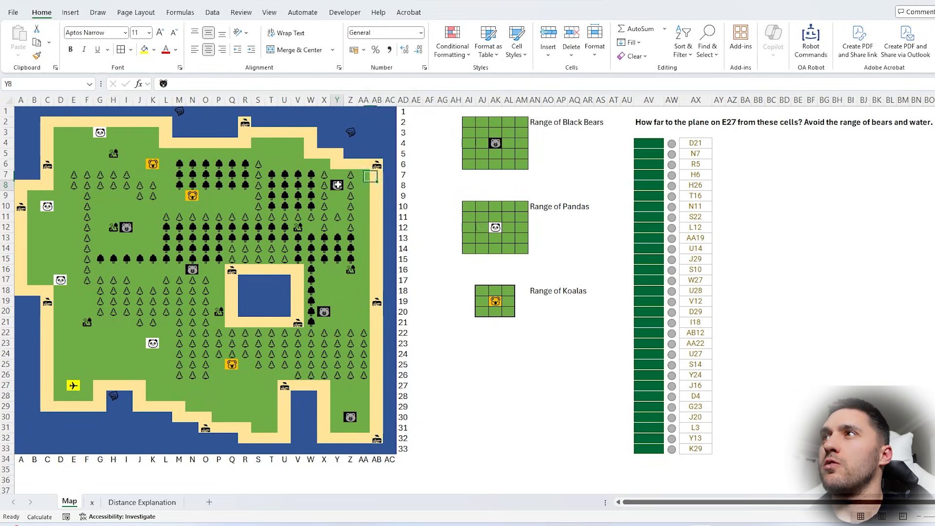
key(Left)
key(Up)
key(Left)
key(Up)
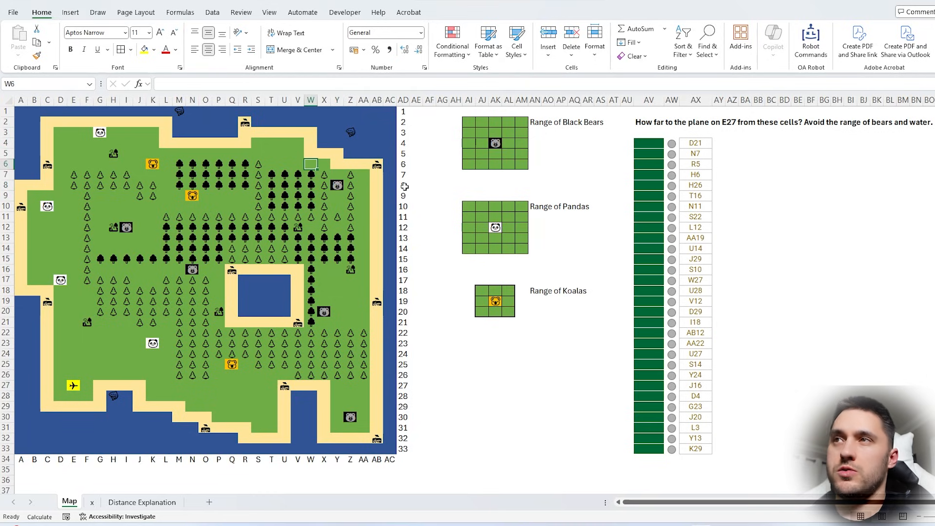
key(shift+Right)
key(shift+Down)
key(shift+Right)
key(shift+Down)
key(shift+Right)
key(shift+Down)
key(shift+Right)
key(shift+Down)
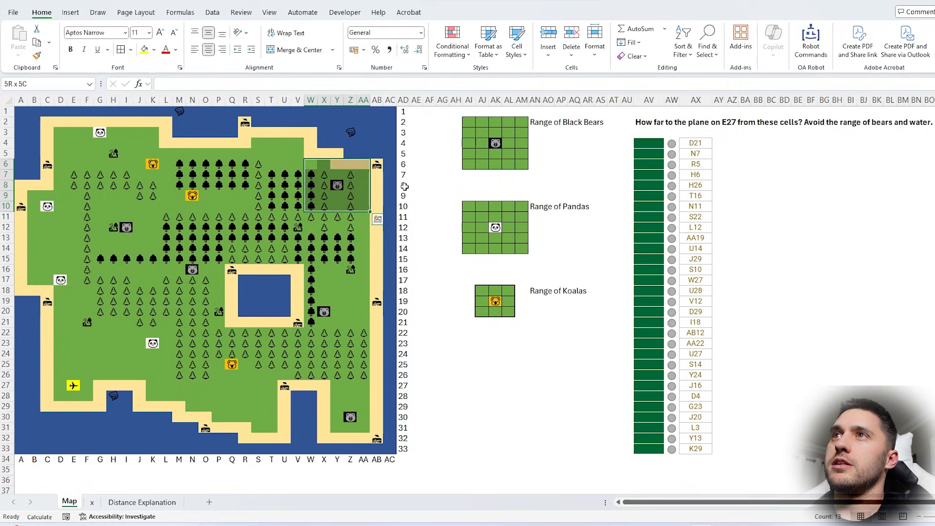
click(154, 49)
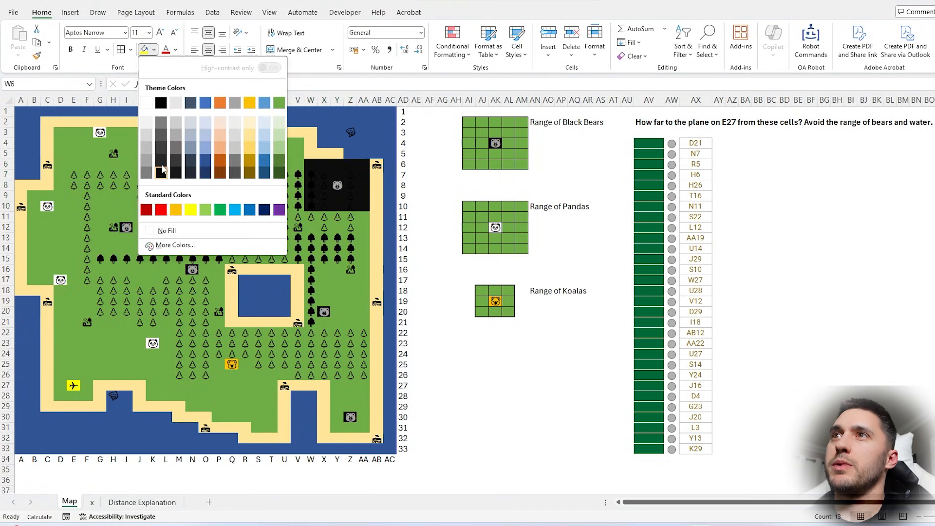
click(160, 103)
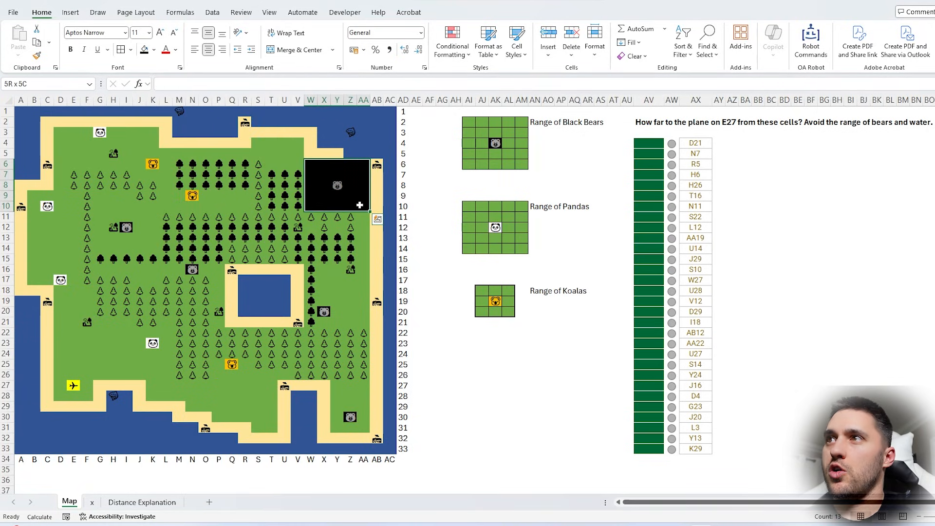
- Copy the black 5-by-5 block over the ranges of the other black bears on the map
key(ctrl+c)
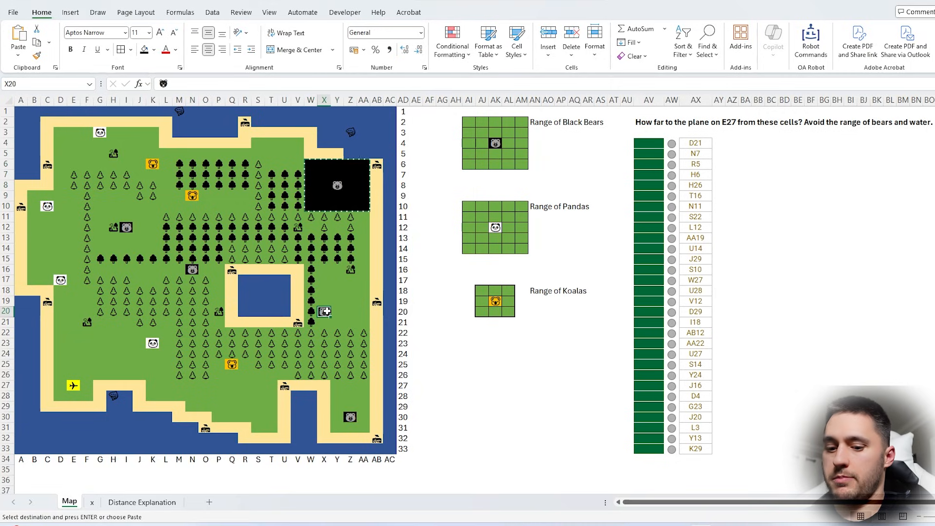
click(297, 290)
key(ctrl+v)
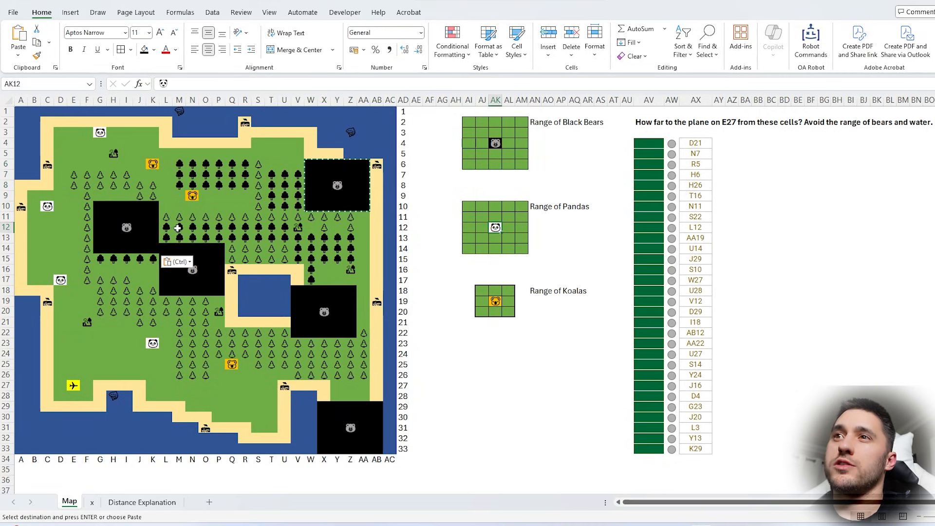
- Paste the black 5-by-5 block over the ranges of the pandas in K23, D17, C10 and G3
click(152, 344)
click(126, 322)
key(ctrl+v)
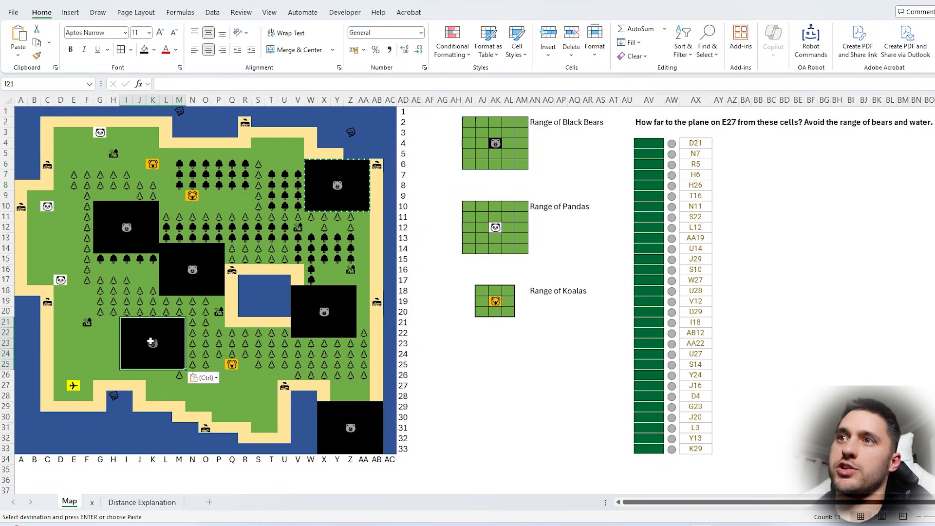
click(61, 280)
key(Left)
key(Up)
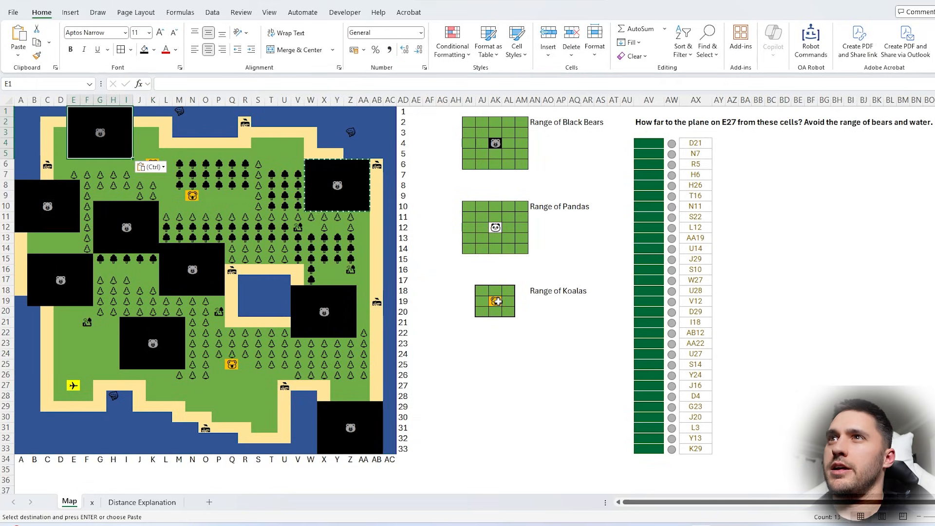
- Fill J5:L7, the 3-by-3 range around the koala in K6, with black
click(495, 301)
drag(137, 154, 165, 177)
click(144, 50)
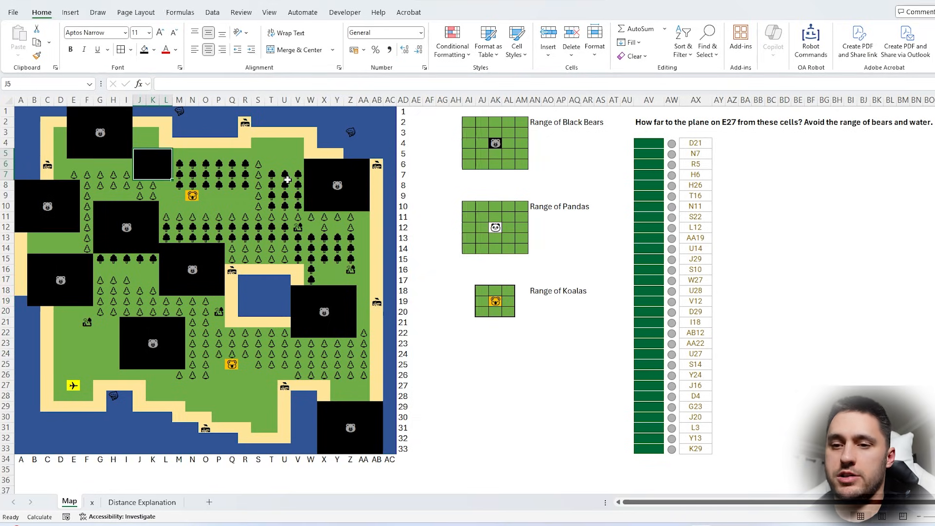
- Copy the black 3-by-3 block to M8:O10 and P24:R26 over the two remaining koalas
key(ctrl+c)
click(179, 187)
key(ctrl+v)
click(222, 358)
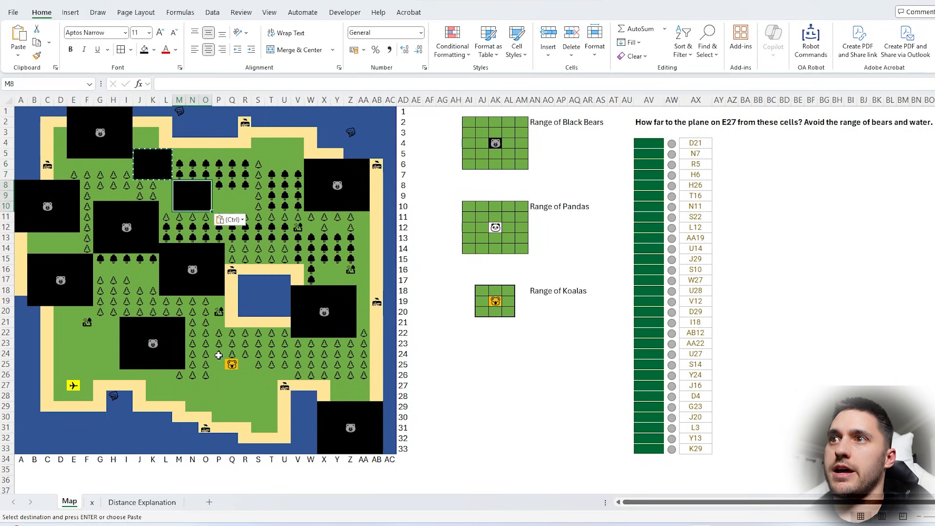
key(ctrl+v)
click(454, 378)
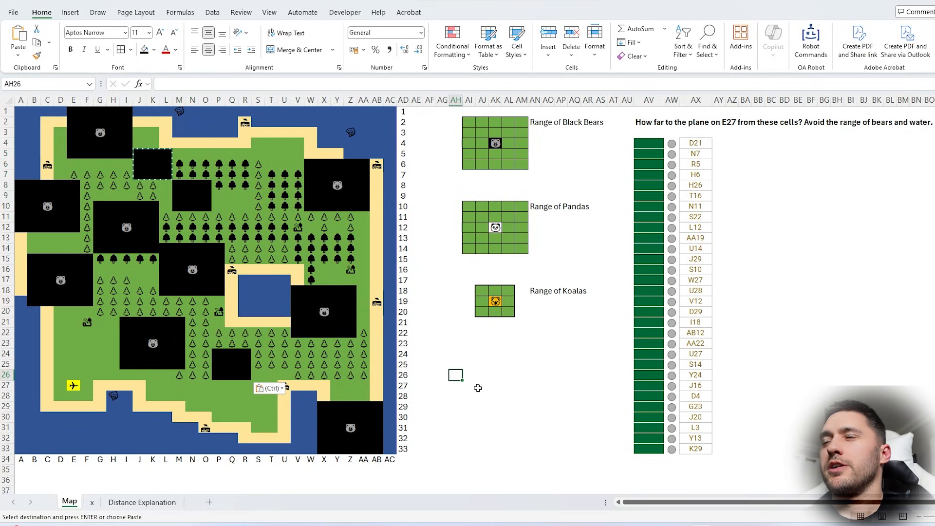
- Clear the contents of A1:AD34, removing the map's symbols and its row and column labels
click(390, 448)
drag(404, 460, 7, 67)
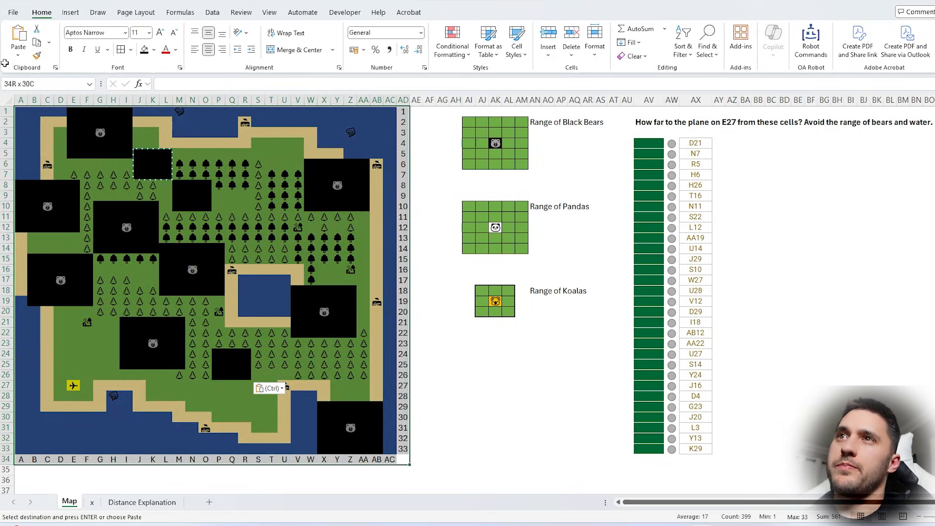
key(Delete)
click(257, 195)
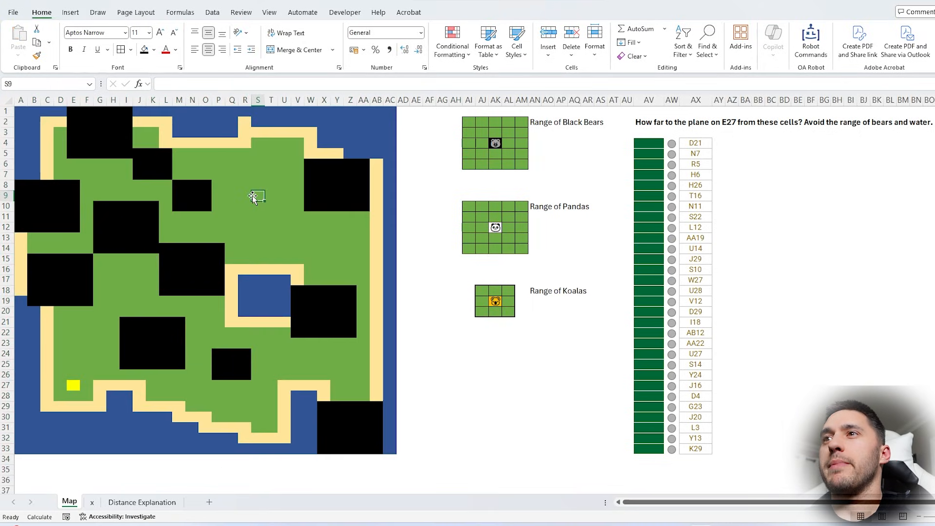
- Enter 0 in the yellow plane cell E27 as the starting distance
click(70, 390)
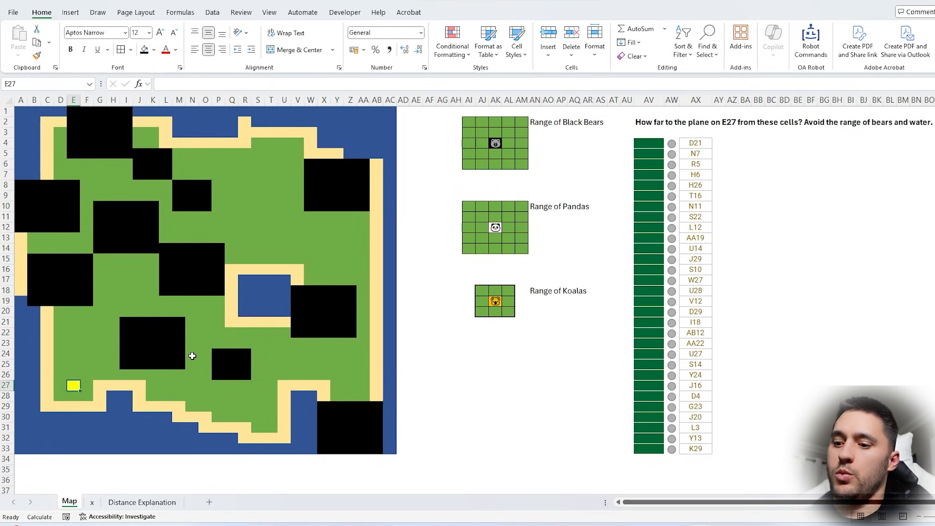
text(0)
key(Return)
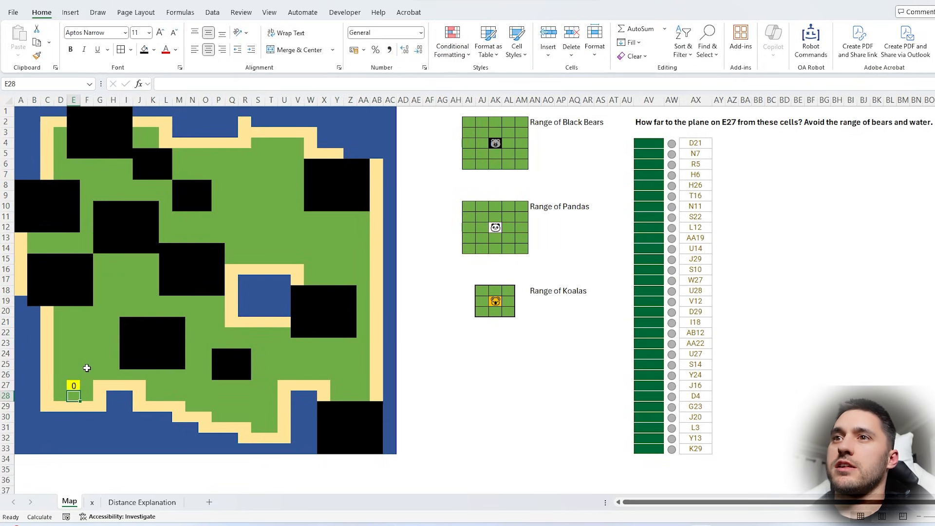
- Enter =MIN(E27,D26,F26,E25,D25,F25,D27,F27)+1 in E26 to compute its distance from the eight neighbouring cells
key(Up)
key(Up)
text(=MIN()
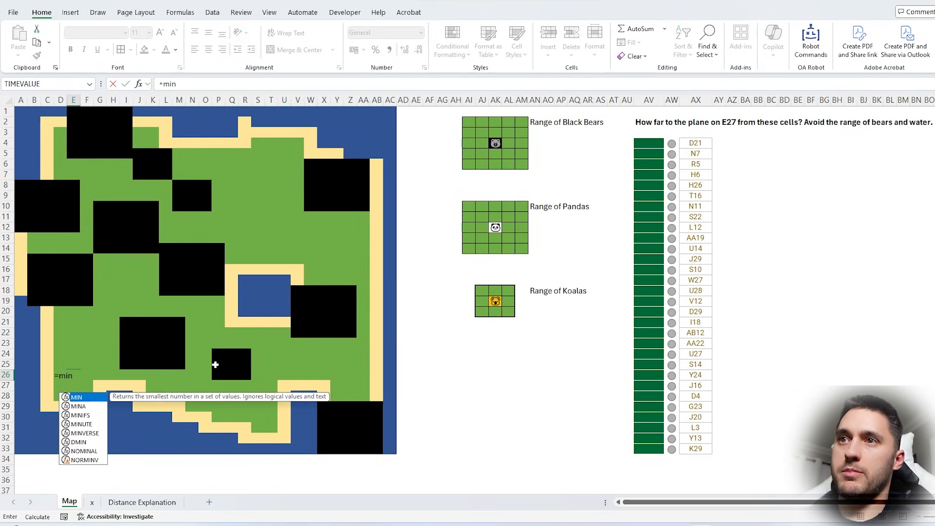
key(Down)
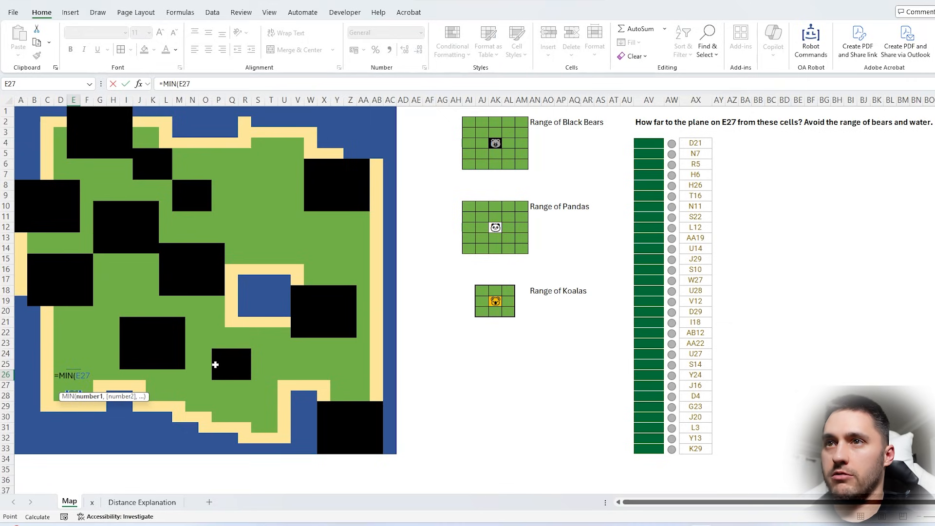
text(,)
key(Left)
text(,)
key(Right)
text(,)
key(Up)
text(,)
key(Up)
key(Left)
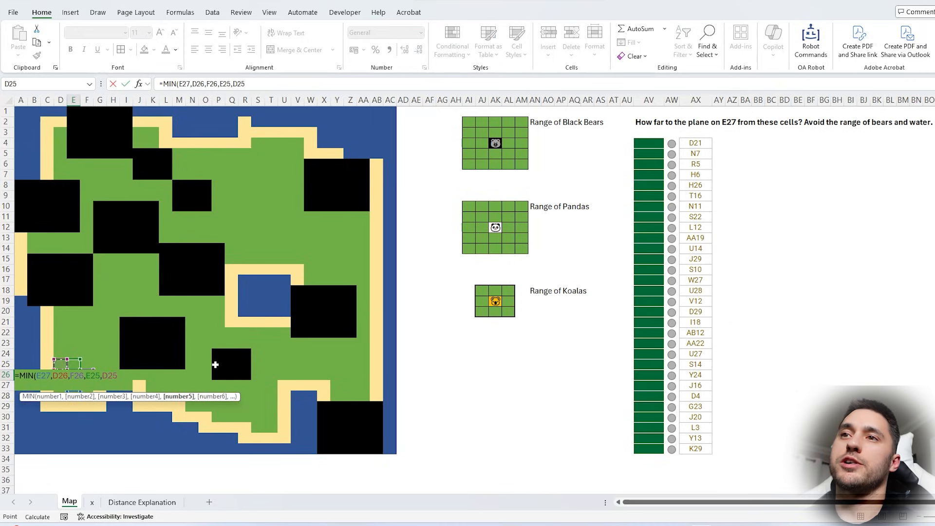
text(,)
key(Up)
key(Right)
text(,)
key(Down)
key(Left)
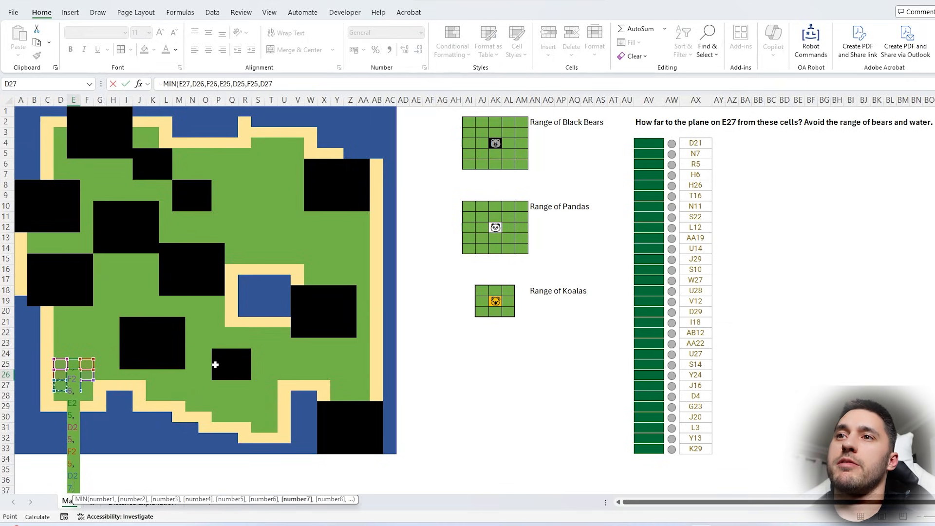
text(,)
key(Down)
key(Right)
text()+1)
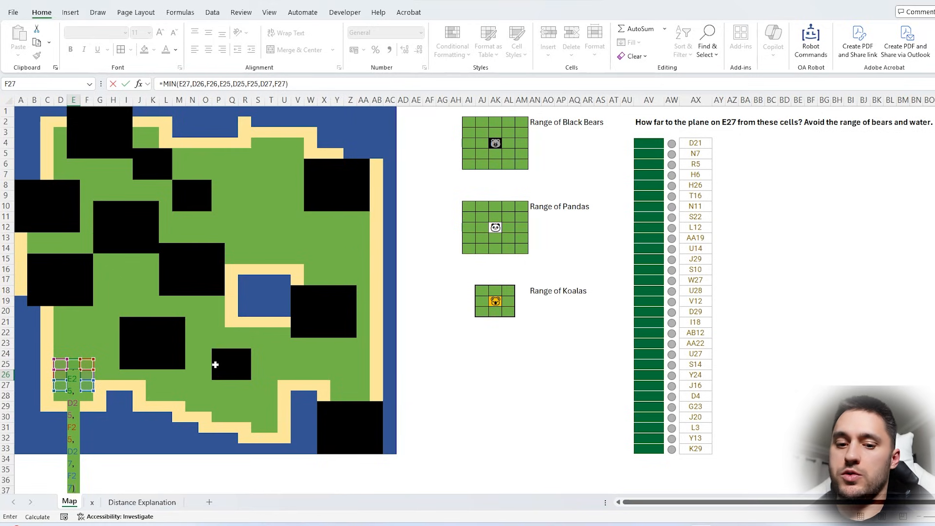
key(Return)
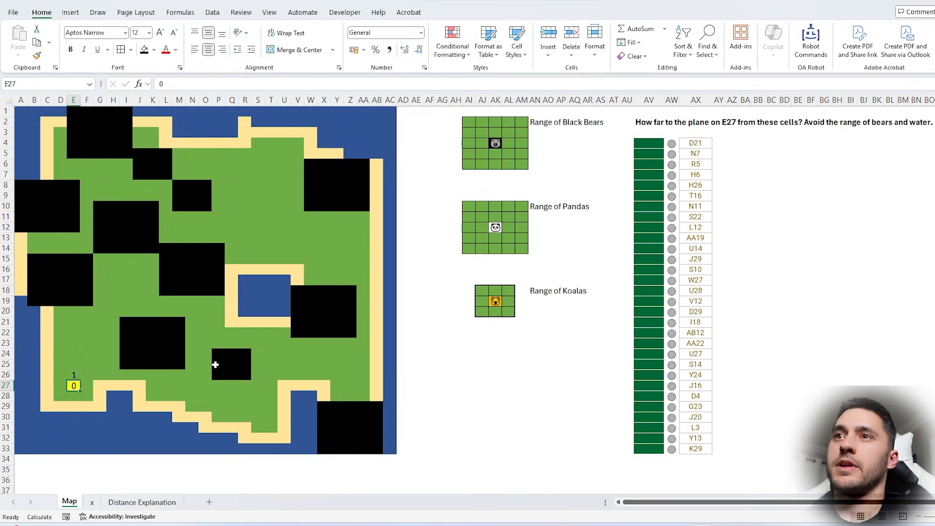
- Copy E26 and paste only its formula over B2:AC33, leaving out the starting cell E27
click(74, 374)
key(ctrl+c)
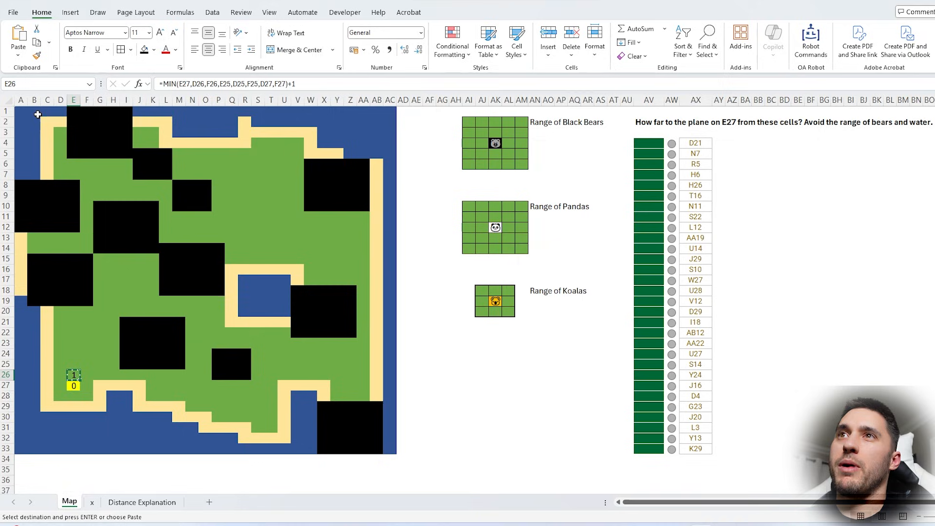
mouse_move(35, 116)
mouse_down()
mouse_move(309, 411)
mouse_move(392, 452)
mouse_up()
key(ctrl+v)
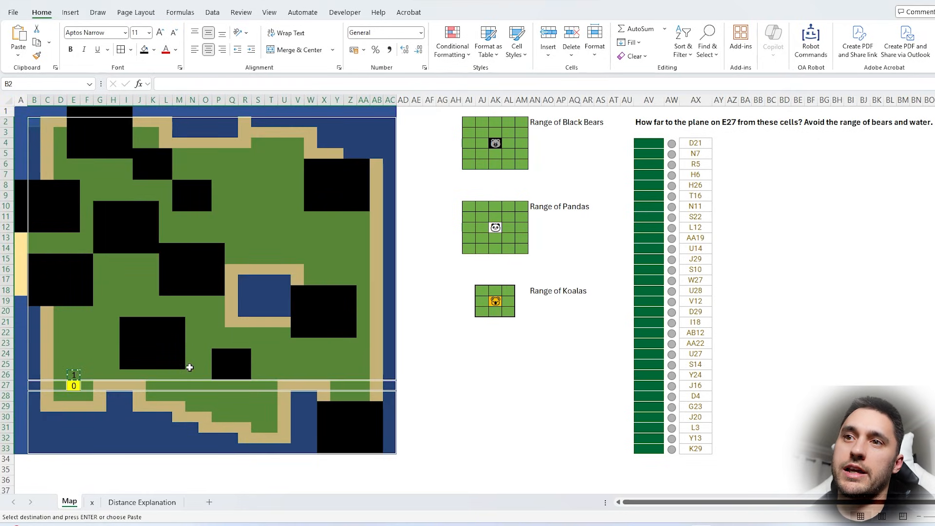
key(ctrl+alt+v)
key(f)
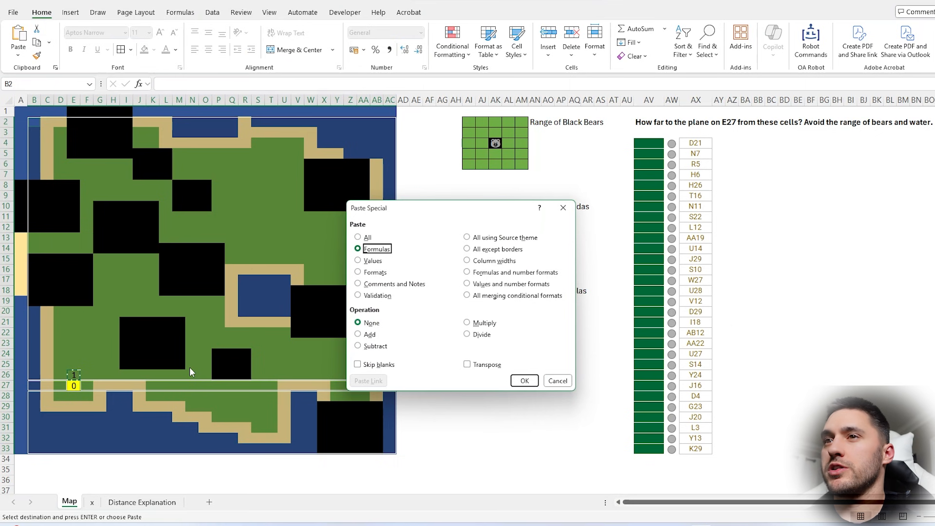
key(Return)
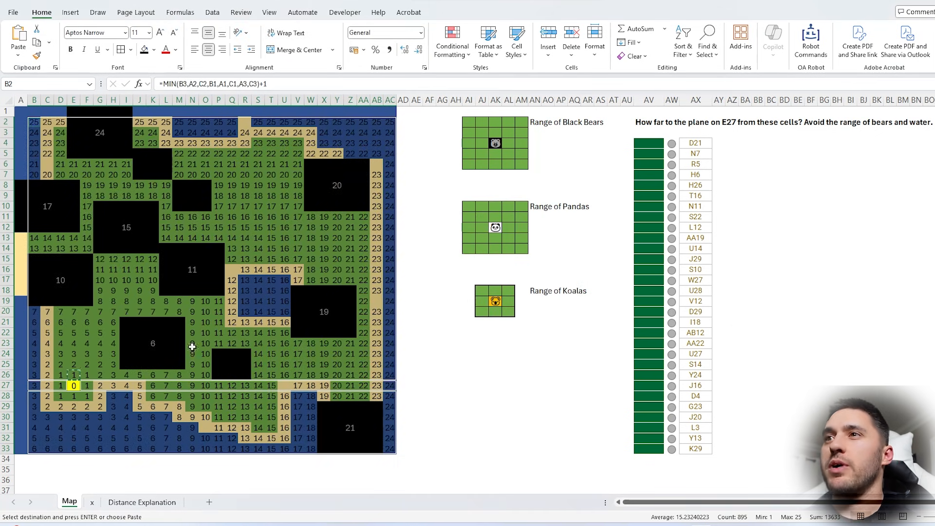
- Replace the contents of all cells that match the format of the black cell I12 with X
click(195, 271)
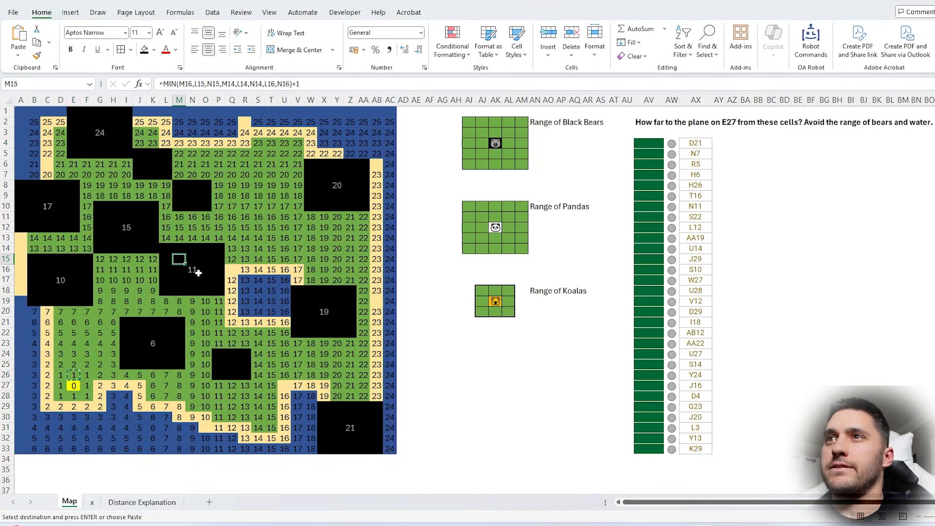
click(100, 209)
click(126, 218)
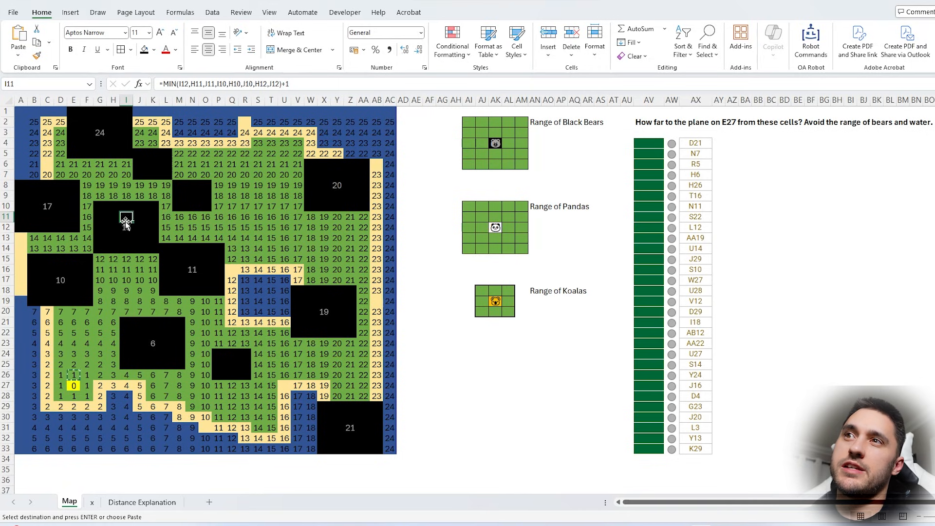
key(ctrl+h)
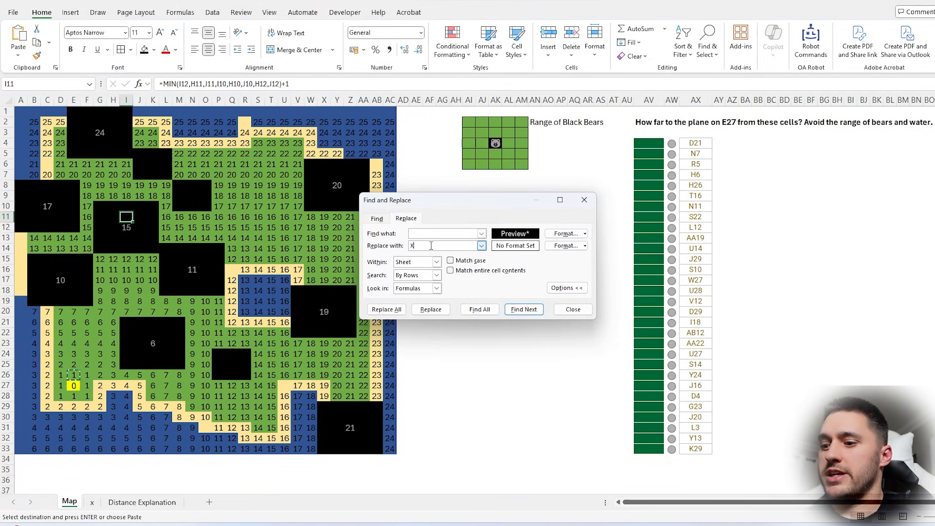
click(384, 310)
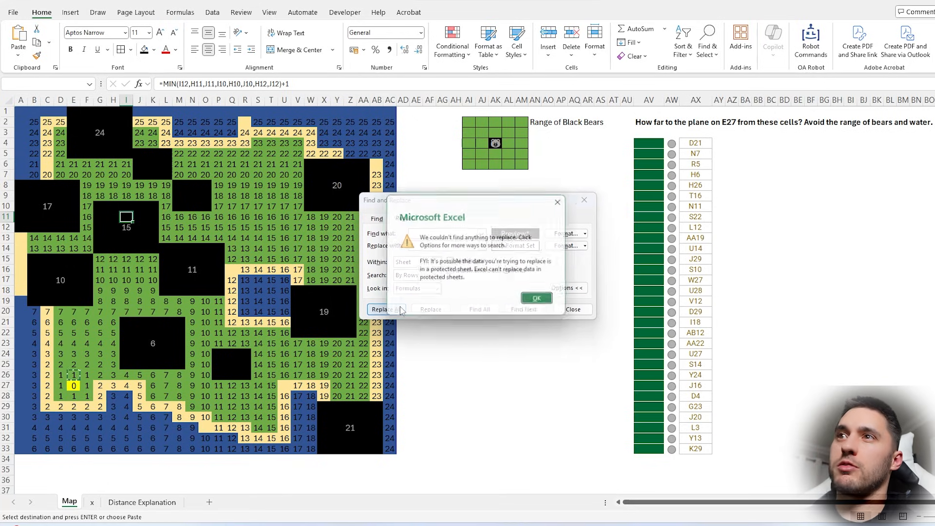
click(541, 301)
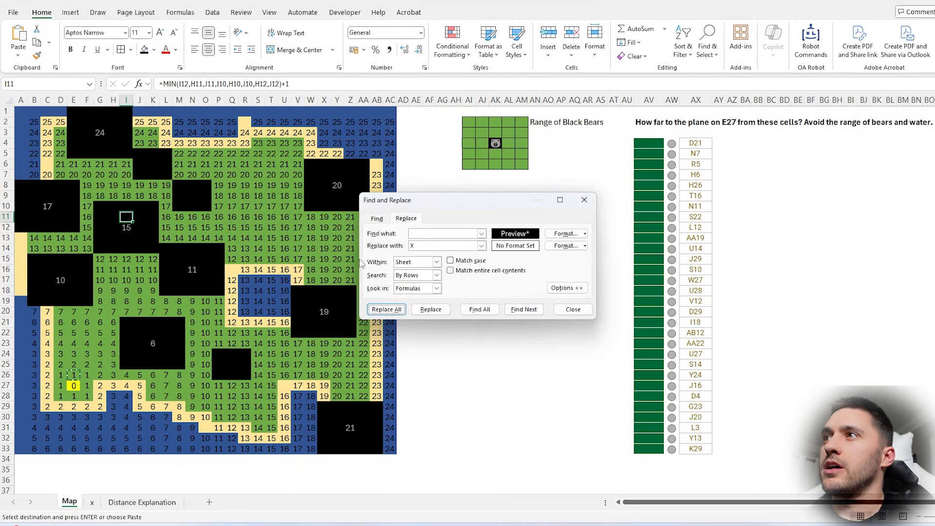
click(585, 234)
click(603, 262)
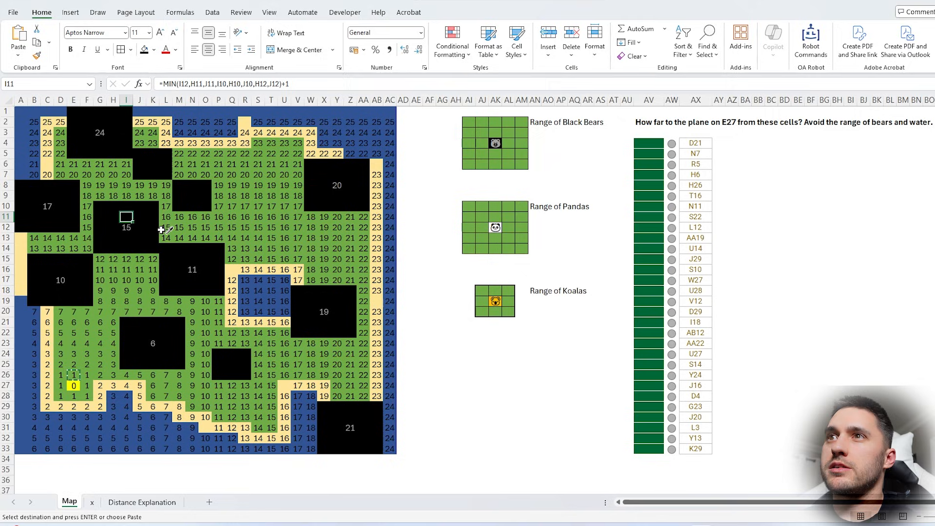
click(126, 227)
click(386, 310)
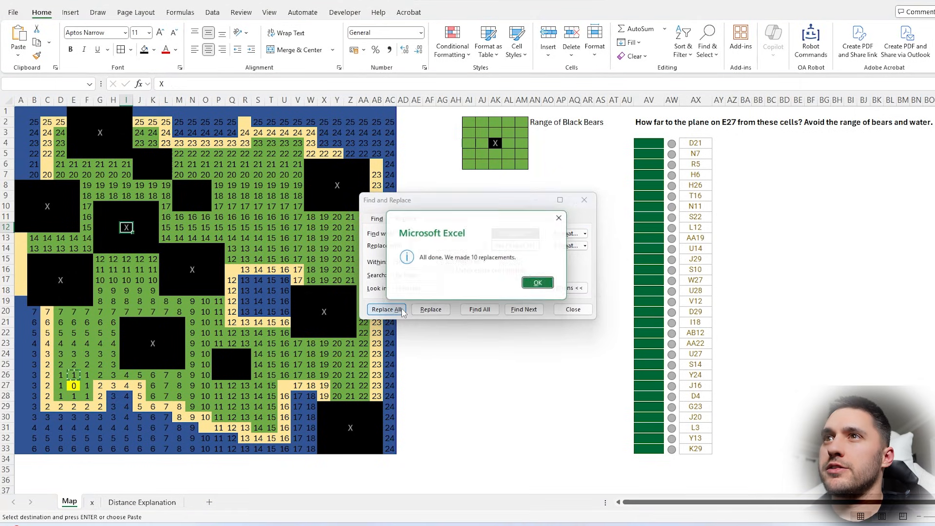
key(Return)
- Replace the contents of all cells that match the format of the black cell Z10 with X
click(585, 234)
click(603, 262)
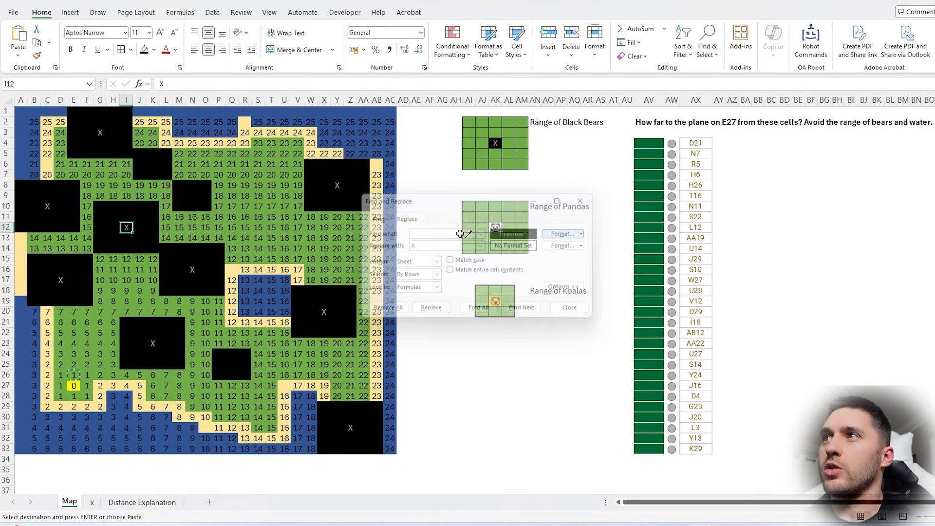
click(350, 206)
click(389, 309)
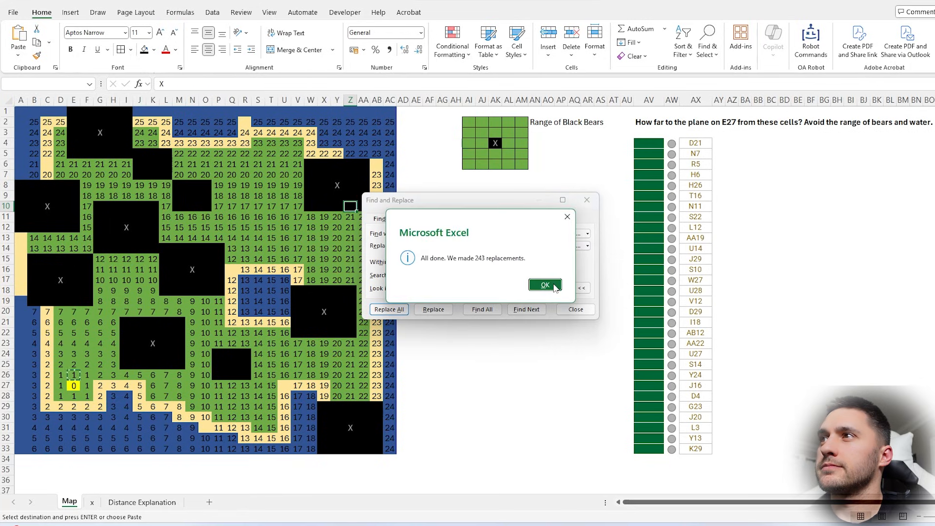
click(553, 286)
click(585, 201)
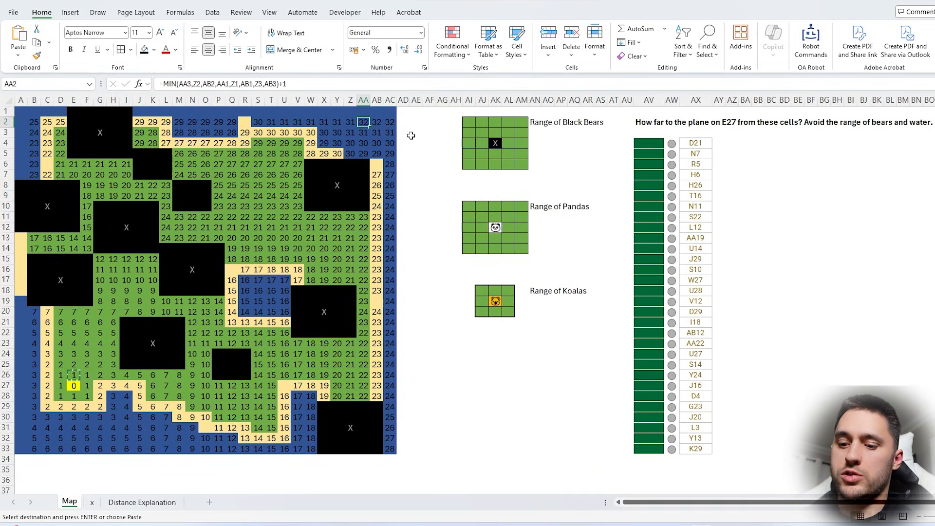
- Replace the contents of all cells that match the blue water format of Z1 with X
key(ctrl+h)
click(588, 246)
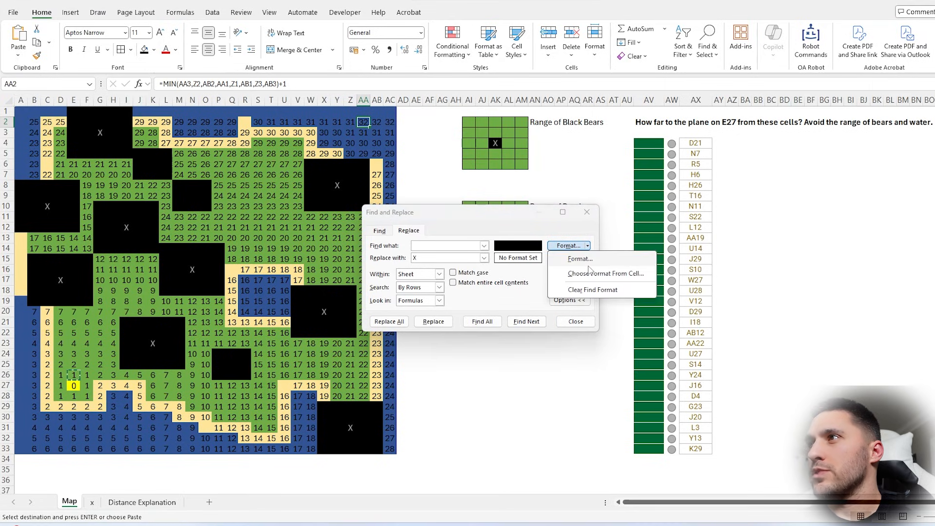
click(587, 265)
click(587, 245)
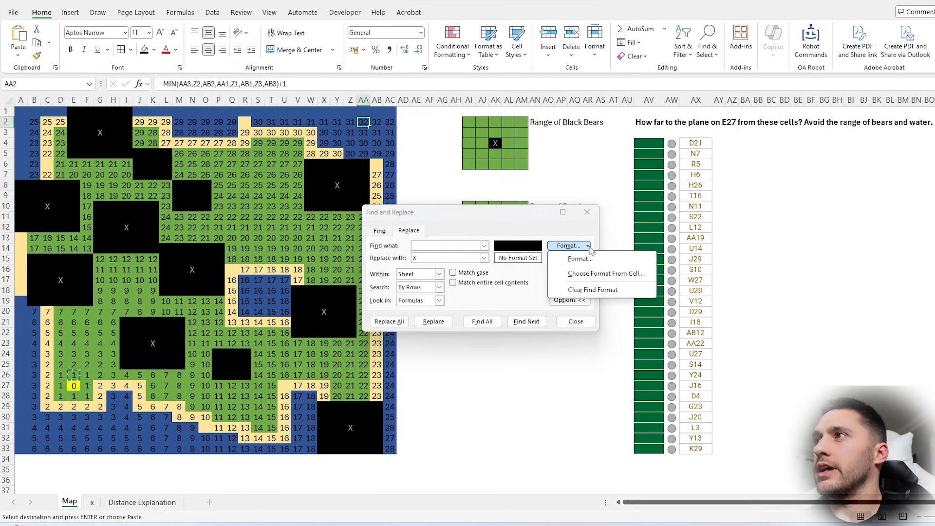
click(592, 269)
click(354, 113)
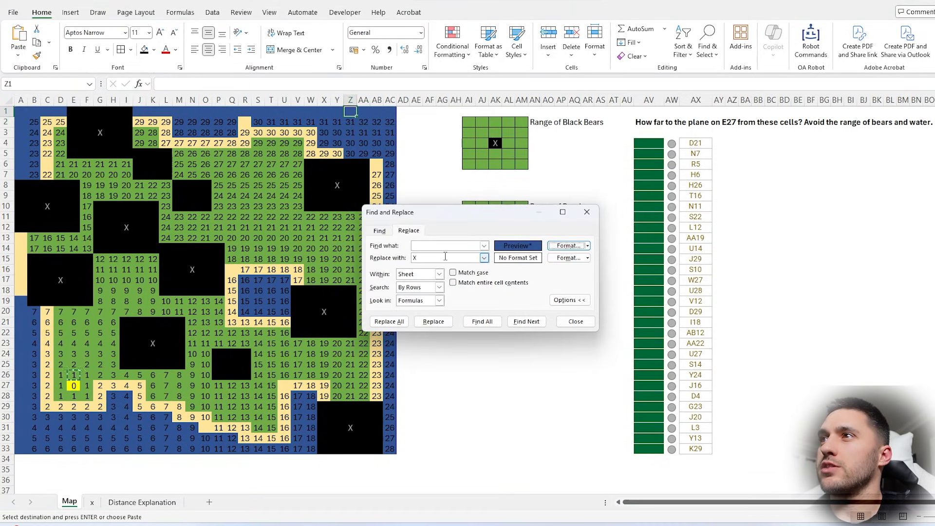
click(390, 322)
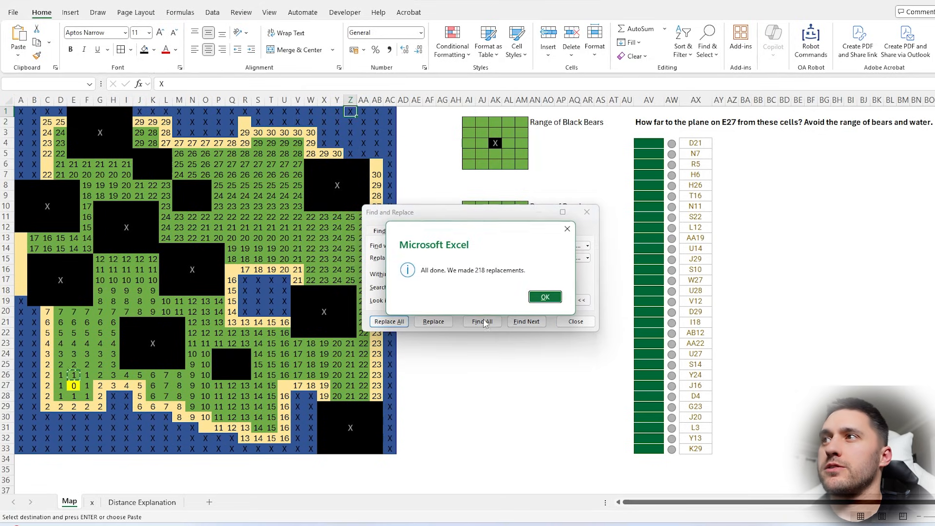
click(534, 300)
click(574, 321)
- Try to extend the distance formula from B14 into the beach cell A14 and inspect its references
click(49, 193)
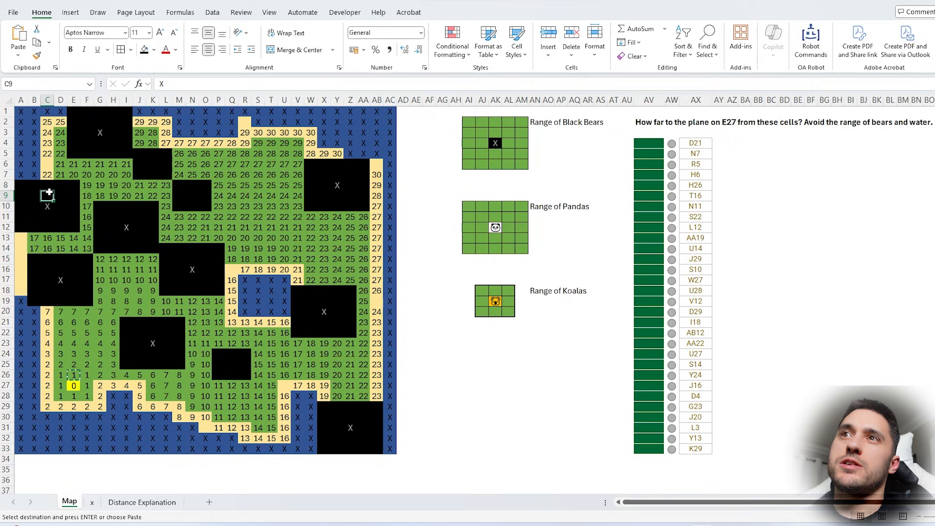
drag(22, 236, 22, 290)
click(35, 250)
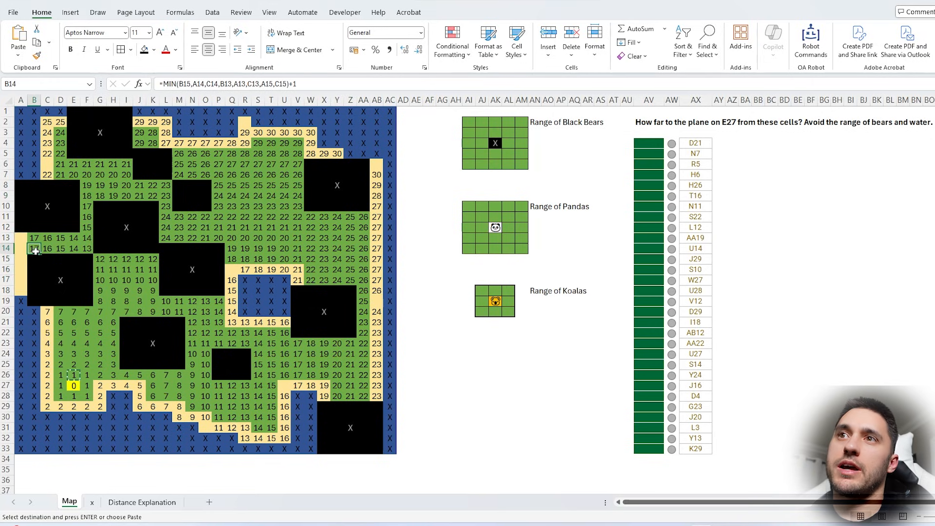
click(22, 249)
key(Return)
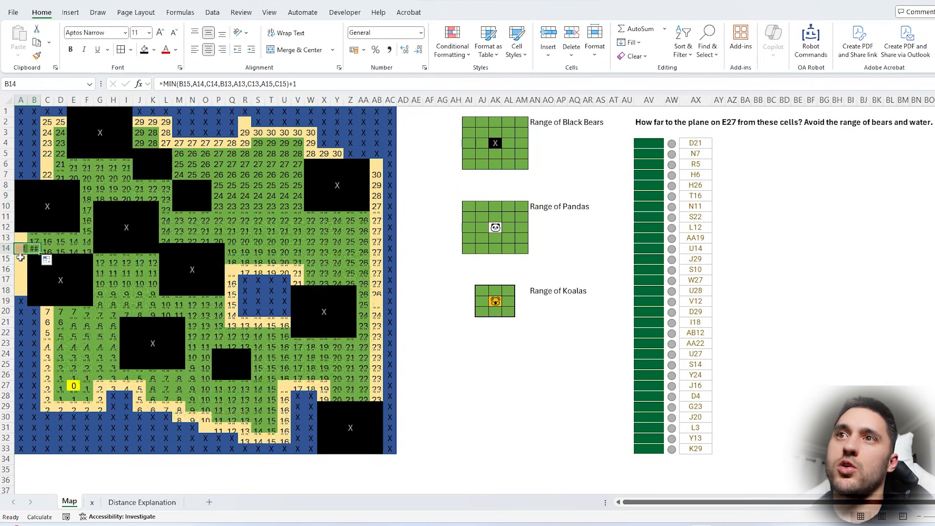
key(F2)
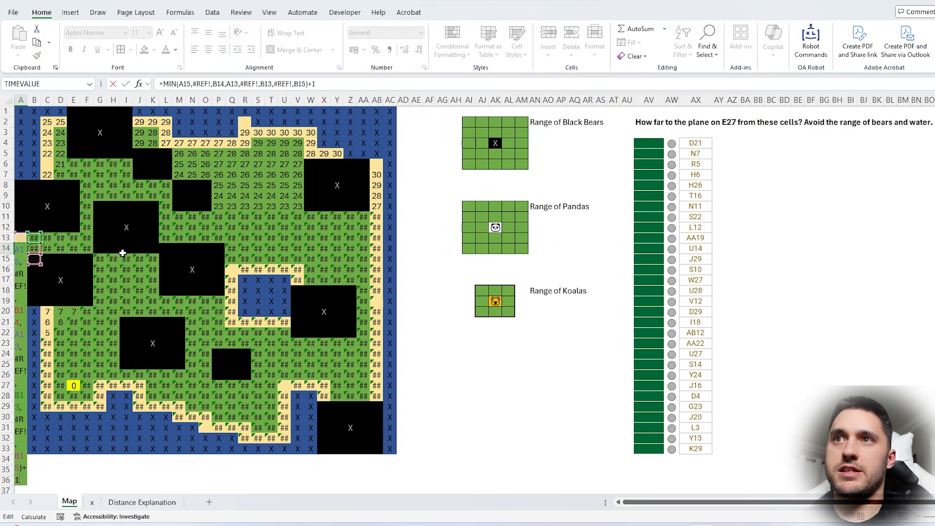
key(Escape)
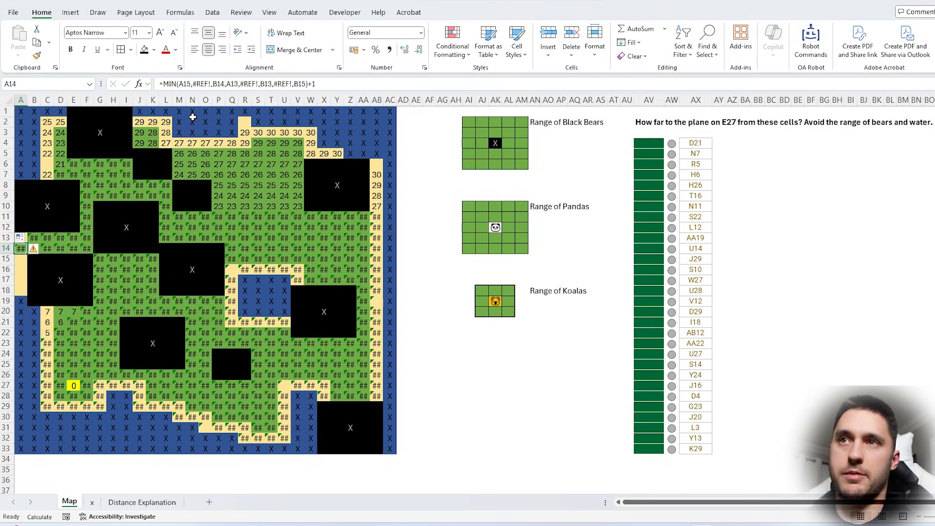
- Clear the formula from A14
key(Delete)
key(Right)
key(Up)
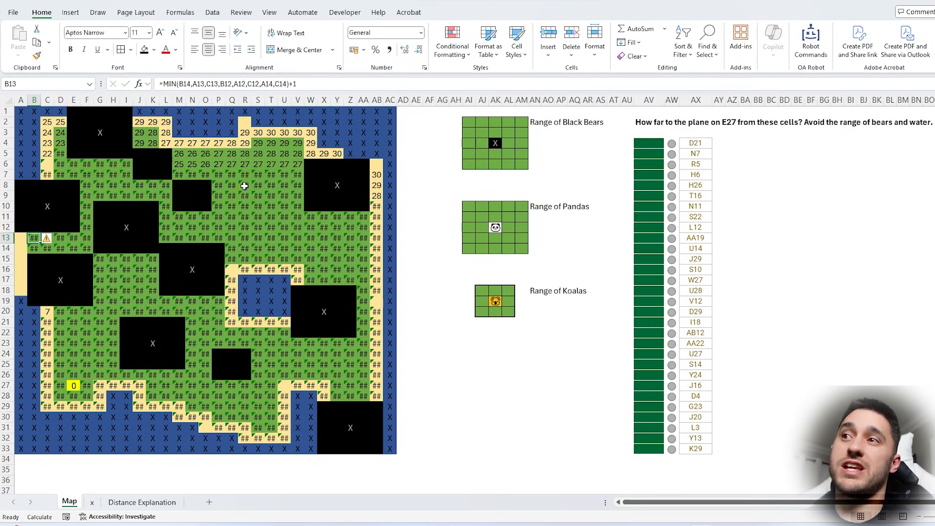
- Enter 1 as the circuit-breaker switch in B35 below the map
scroll(161, 370, down, 1)
click(36, 437)
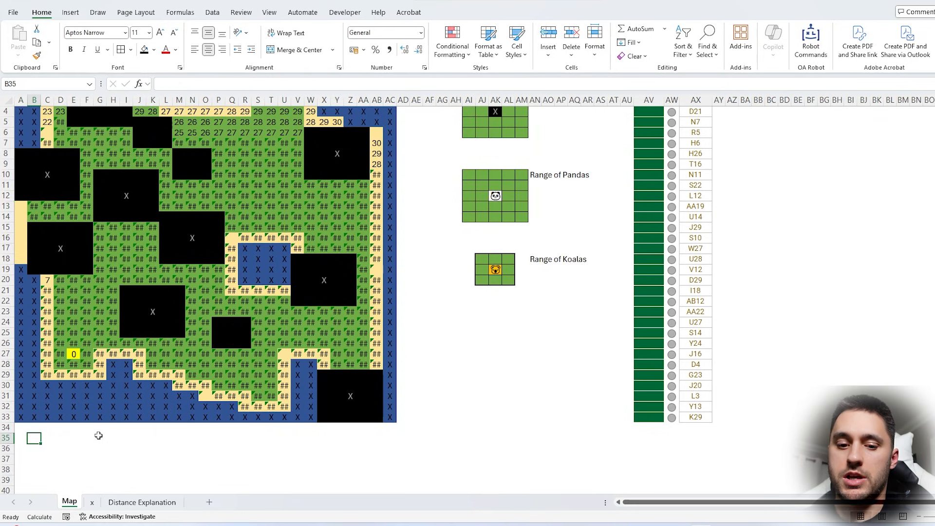
text(1)
key(Return)
scroll(59, 255, up, 1)
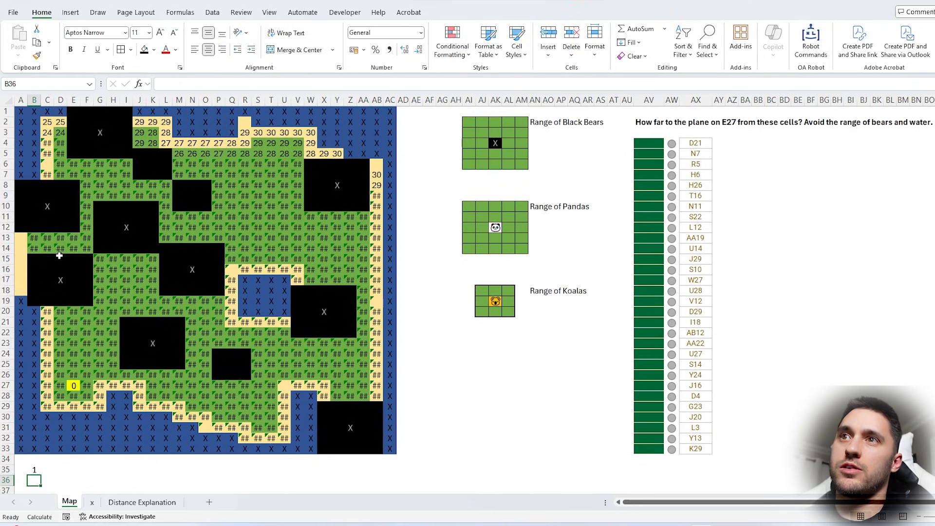
- Wrap the distance formula in E26 in an IF that returns "" when $B$35 is true, and apply it across the map
click(73, 376)
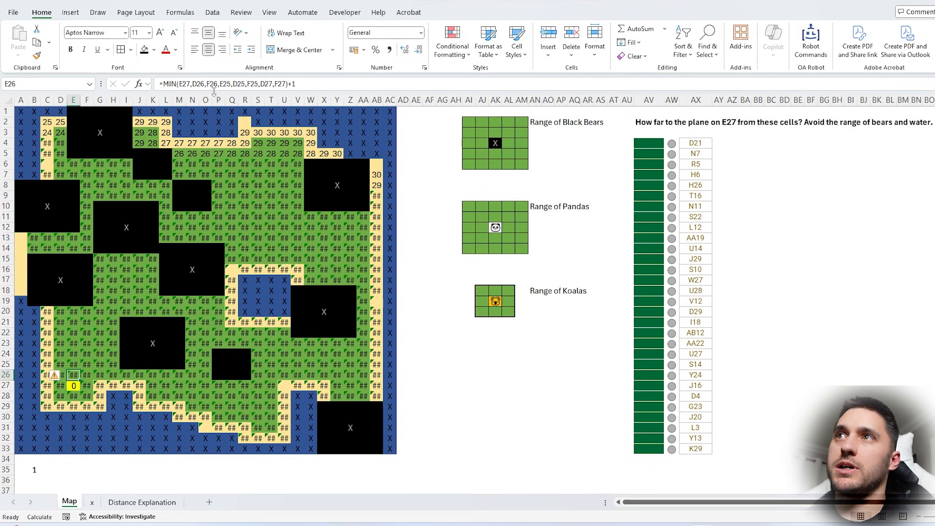
click(166, 84)
text(if)
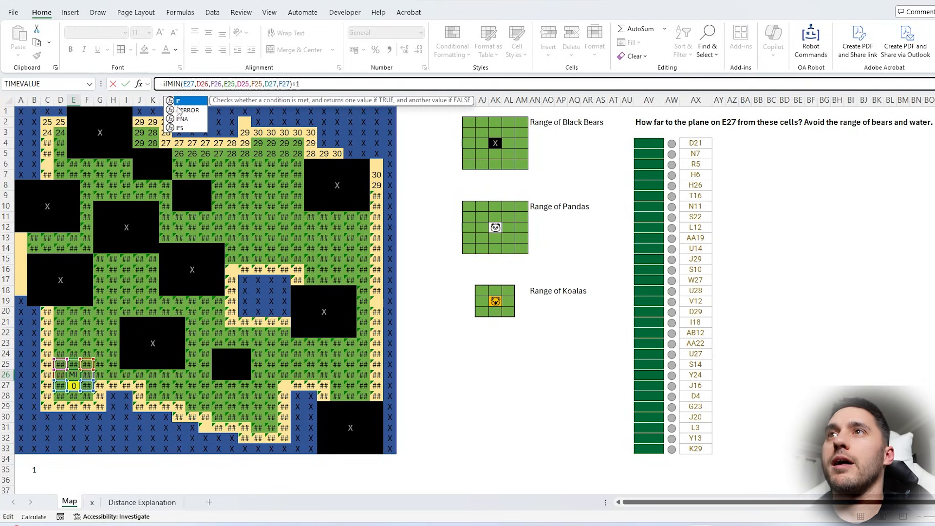
key(Tab)
click(29, 470)
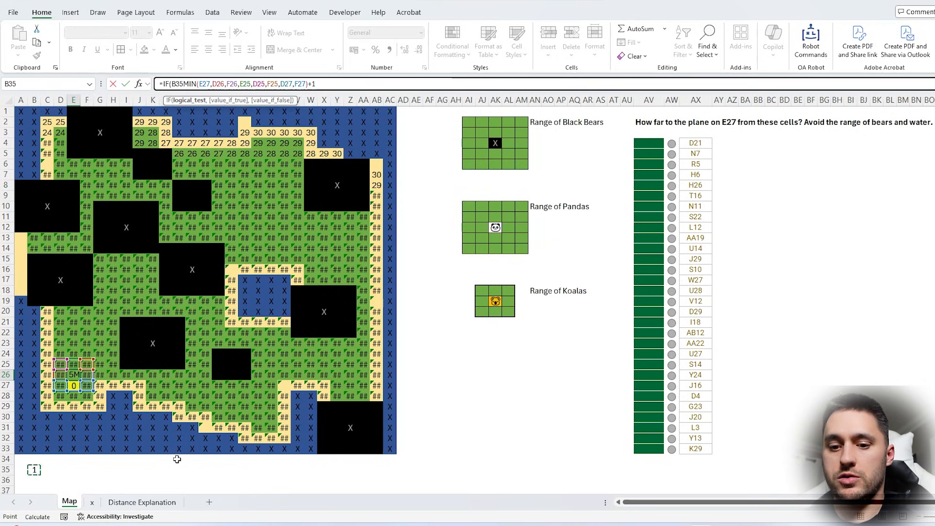
key(F4)
text(,)
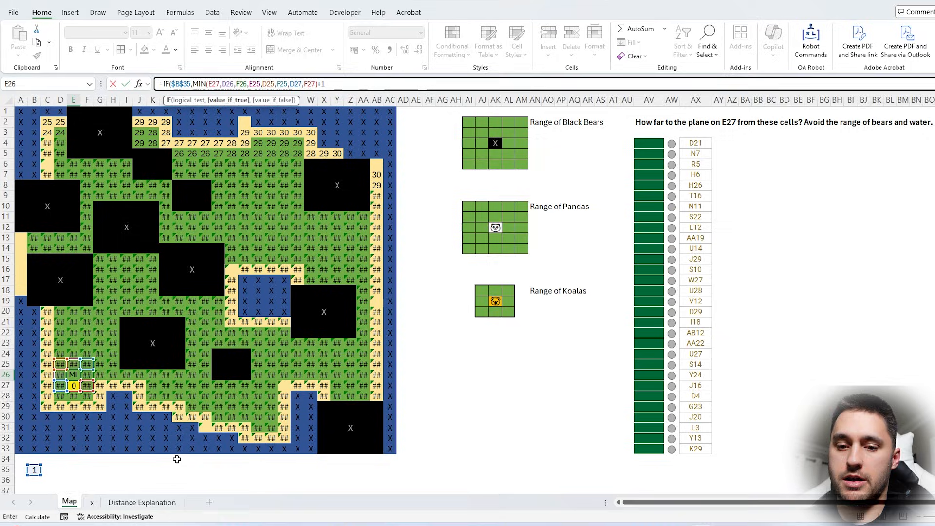
text("",)
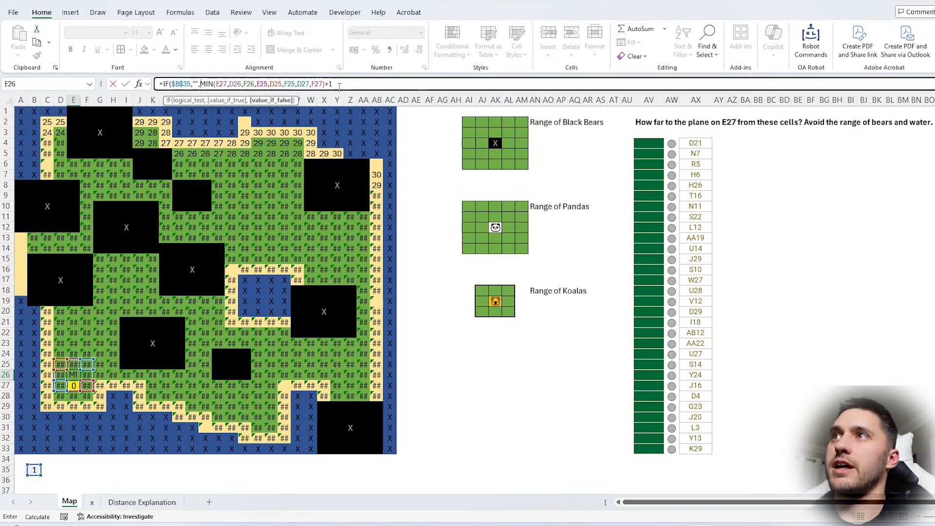
text())
key(Return)
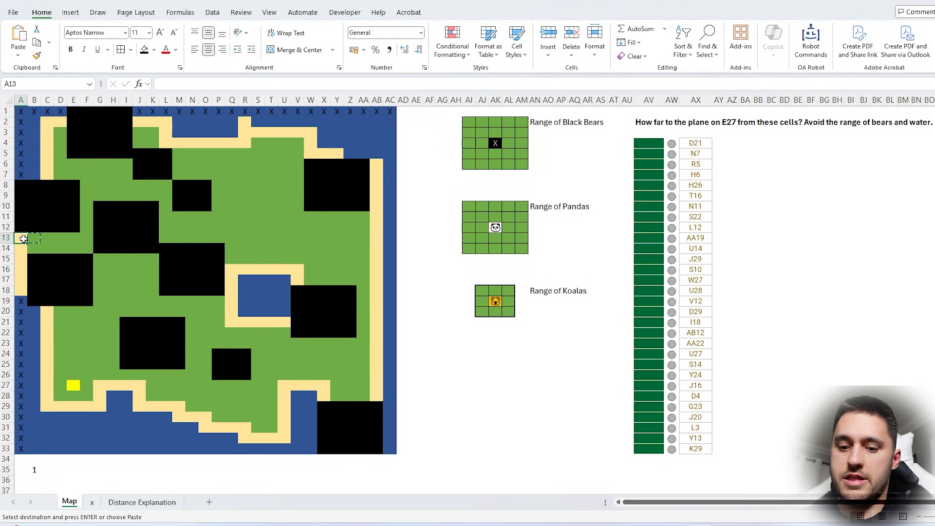
- Paste only the formula copied from B13 into the beach cell A13
key(ctrl+alt+v)
key(f)
key(Return)
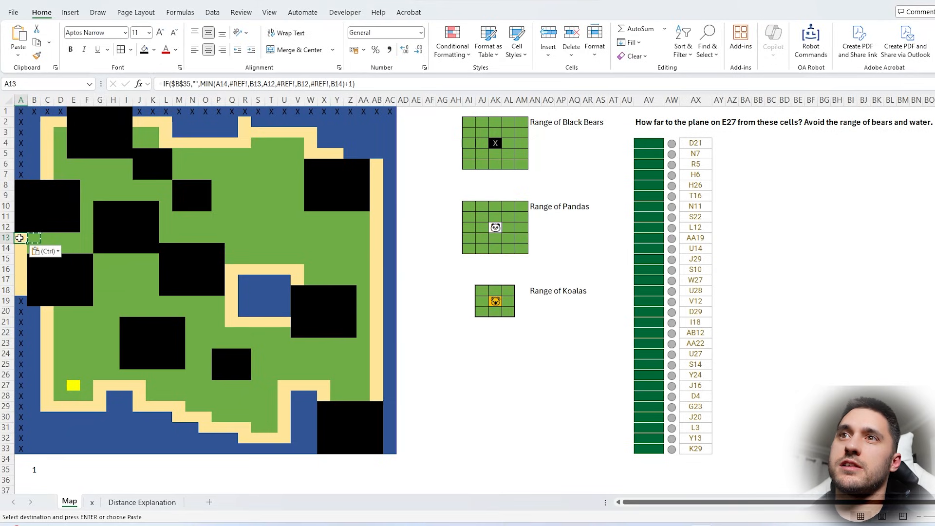
- Remove all #REF! arguments from the MIN formula in A13 and fill the formula down the beach cells to A18
key(F2)
key(Escape)
key(F2)
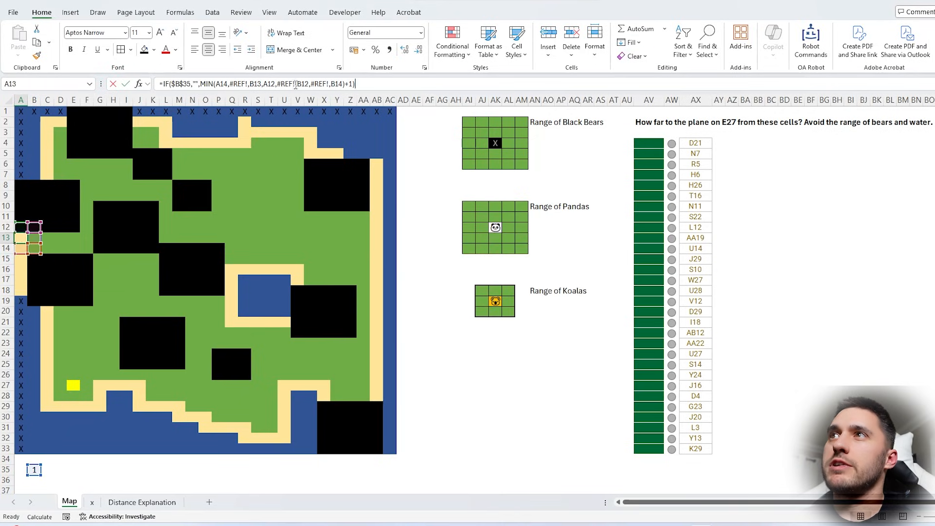
click(299, 84)
key(BackSpace)
key(BackSpace)
key(BackSpace)
key(BackSpace)
key(BackSpace)
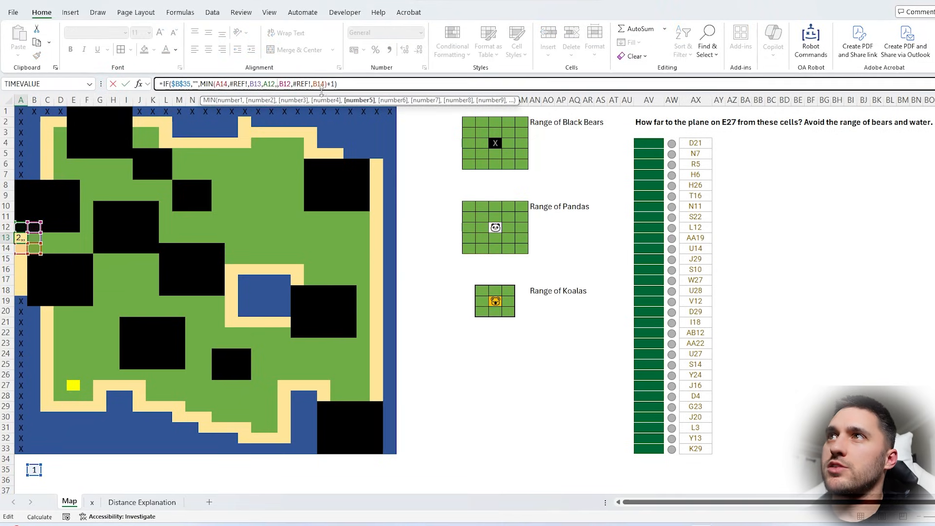
key(BackSpace)
drag(310, 84, 229, 85)
key(BackSpace)
key(BackSpace)
key(BackSpace)
key(BackSpace)
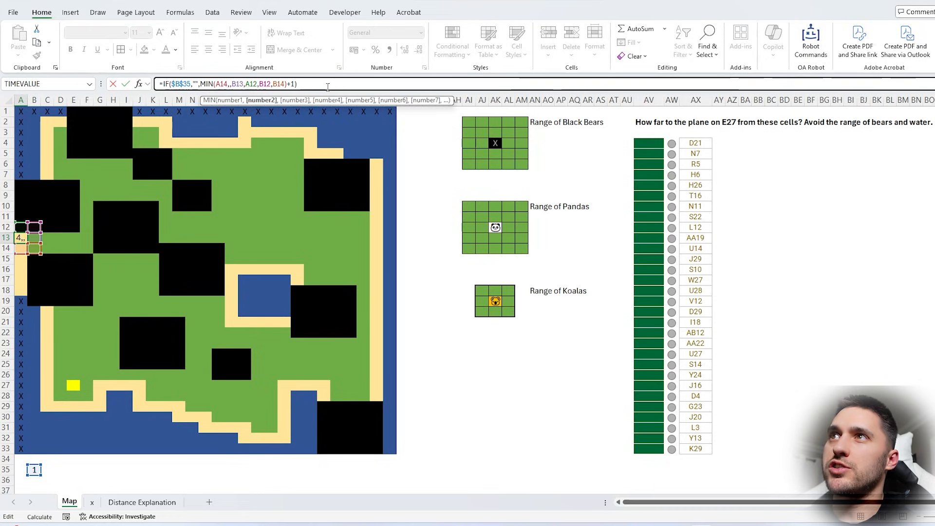
key(Return)
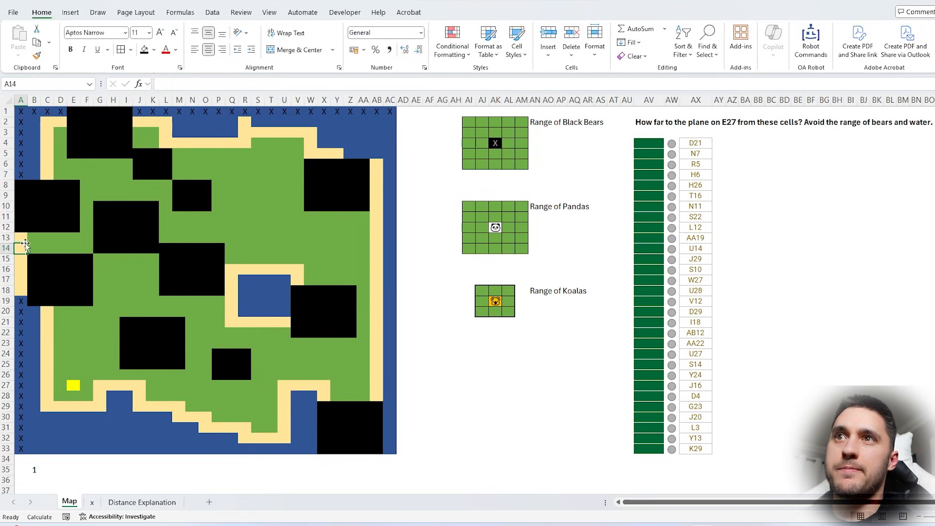
click(27, 240)
drag(27, 243, 27, 292)
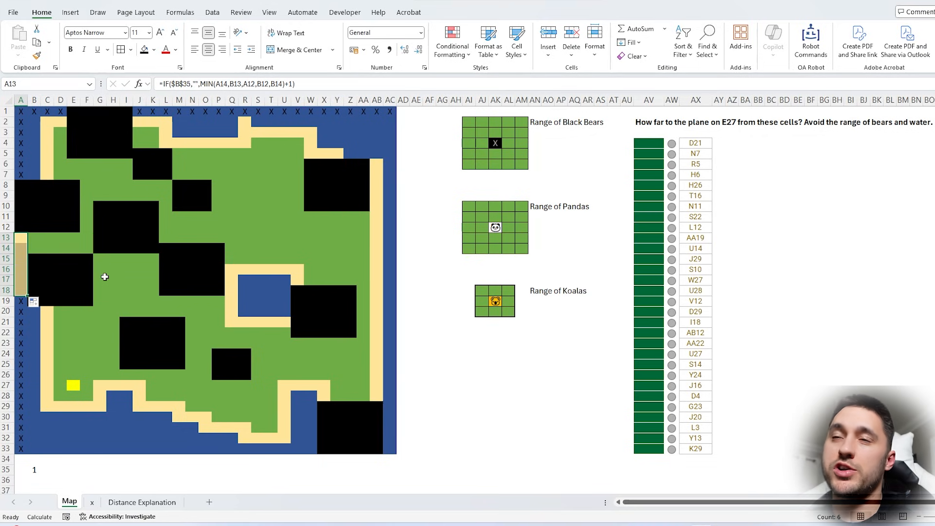
- Switch the circuit-breaker cell B35 to 0 and back to 1
click(34, 470)
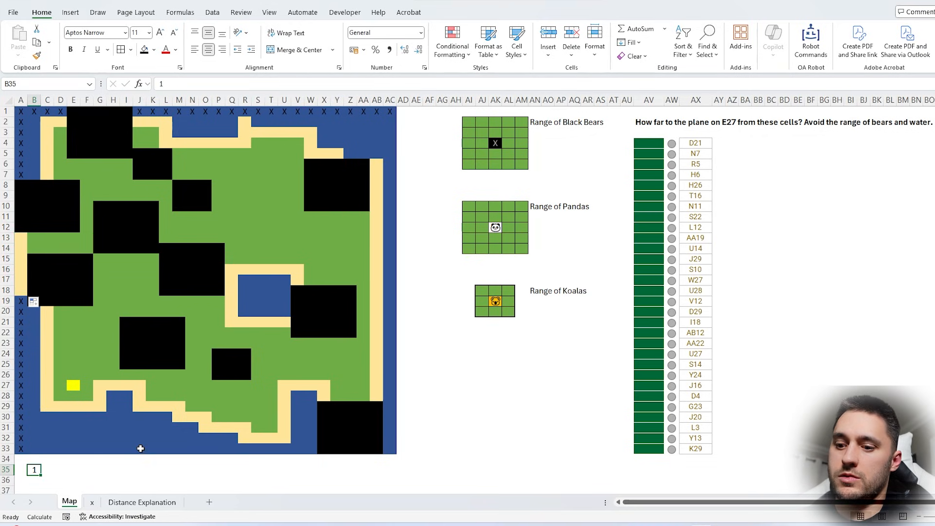
text(0)
key(ctrl+Return)
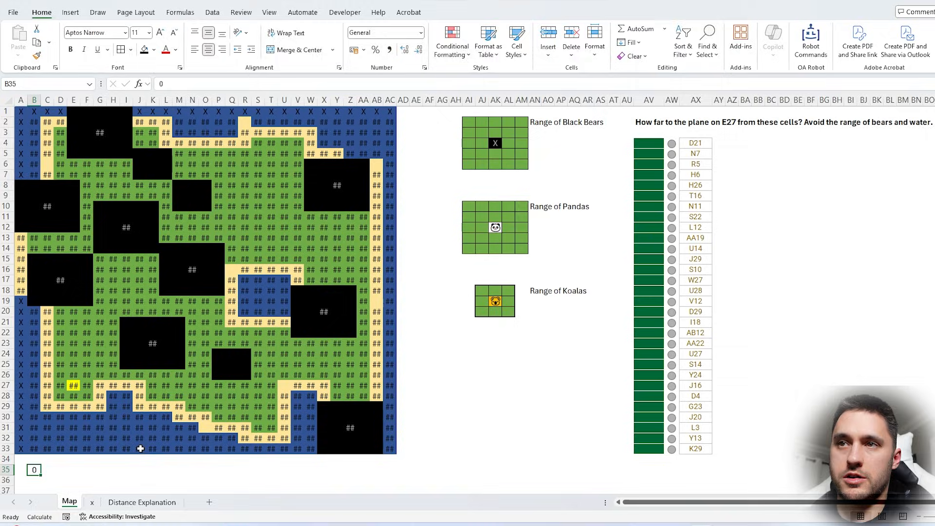
text(1)
key(Return)
key(Up)
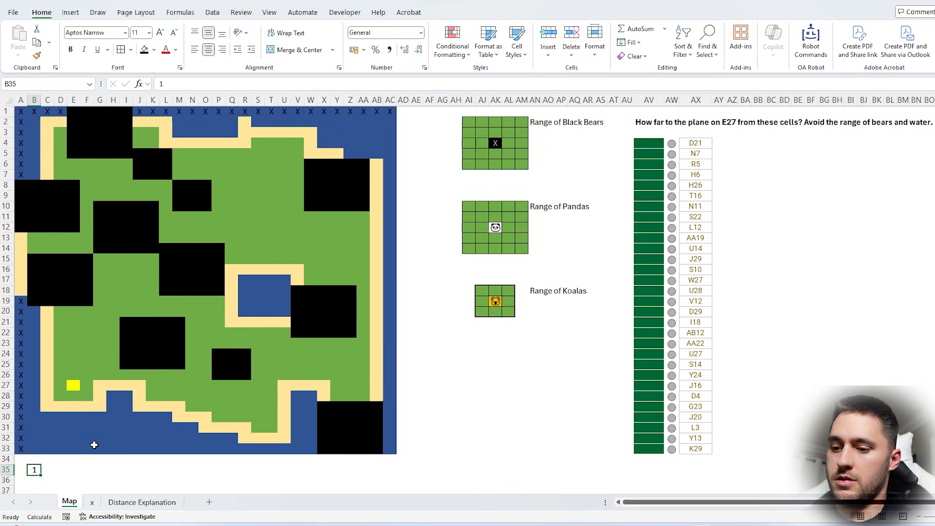
- Enter 0 in the plane cell E27 and set the circuit-breaker cell B35 to 0
text(0)
key(Return)
click(73, 396)
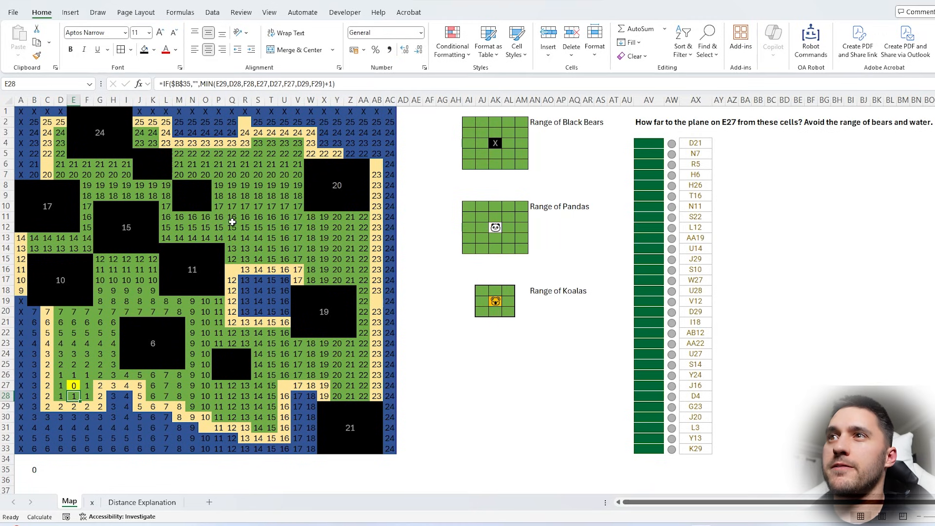
- Replace the contents of all cells that match the saved blue water format with X
click(324, 186)
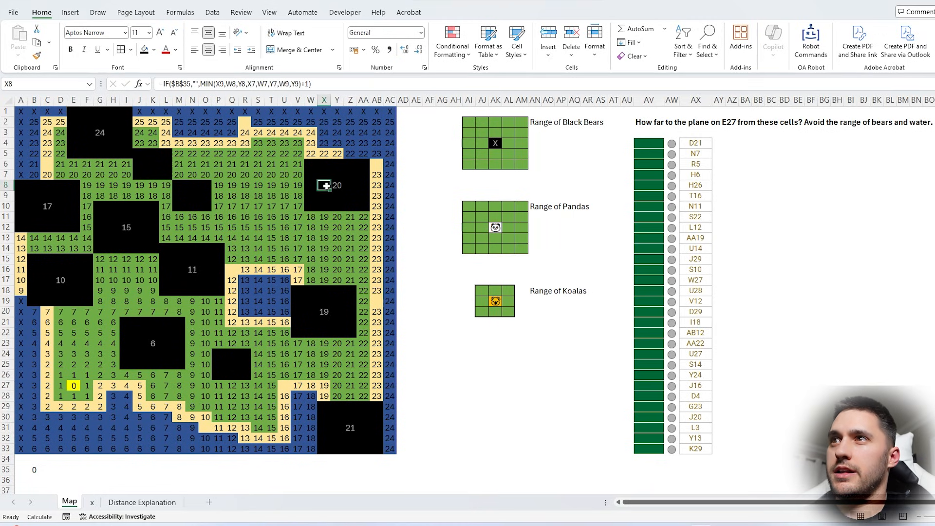
key(ctrl+h)
click(393, 358)
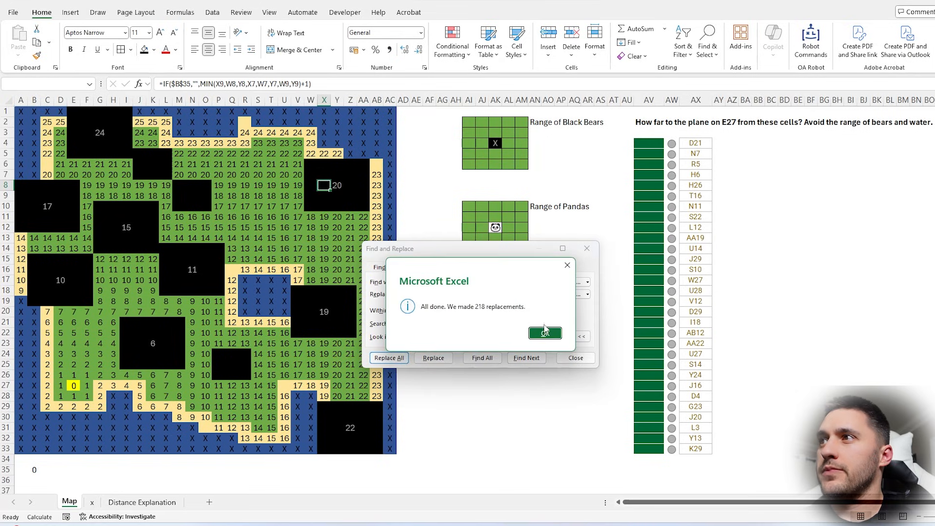
click(545, 334)
- Replace the contents of all cells that match the black format of Y7 with X
click(588, 282)
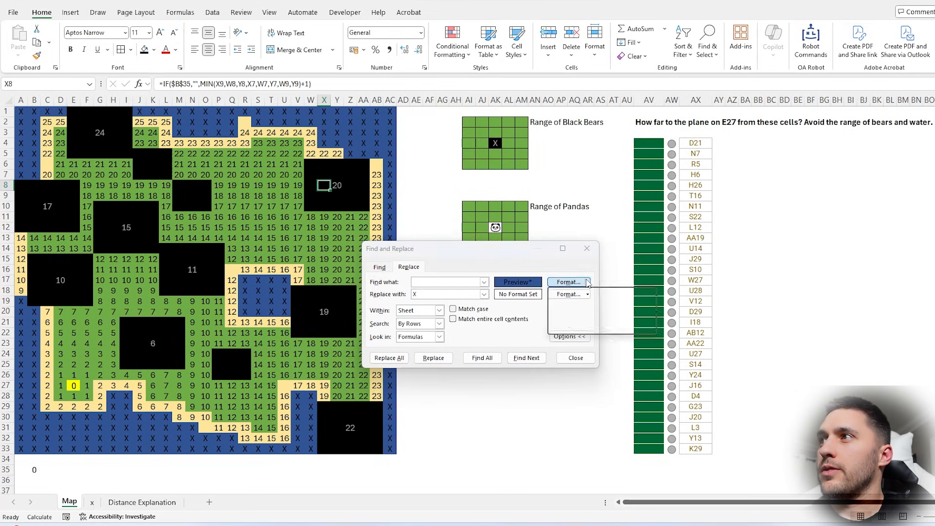
click(601, 316)
click(336, 176)
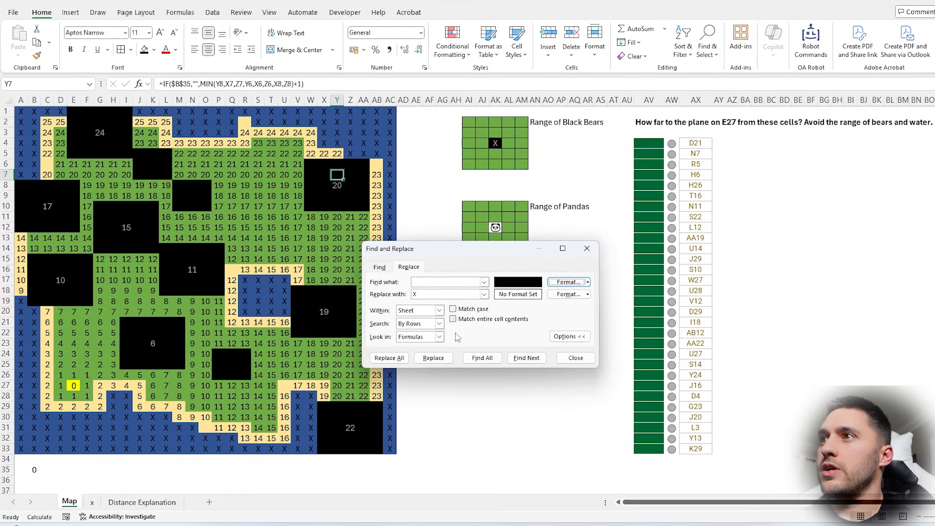
click(405, 357)
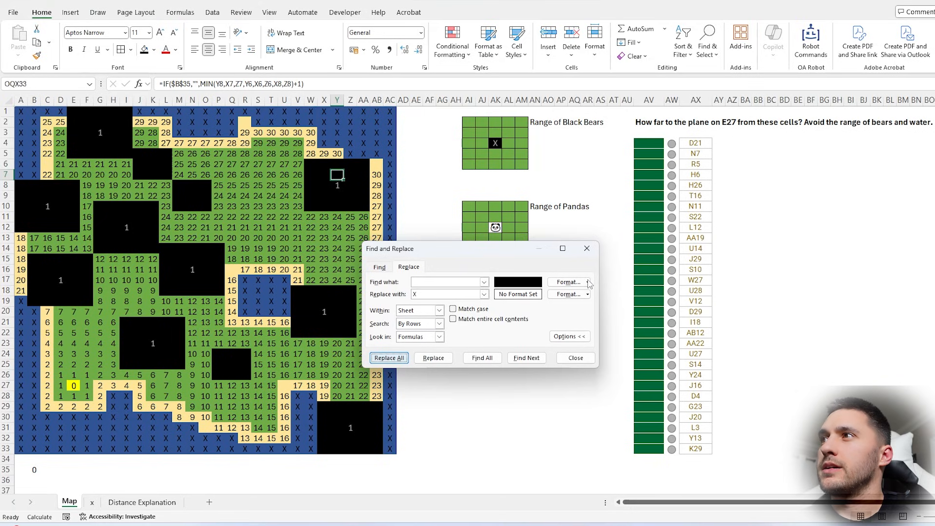
click(536, 332)
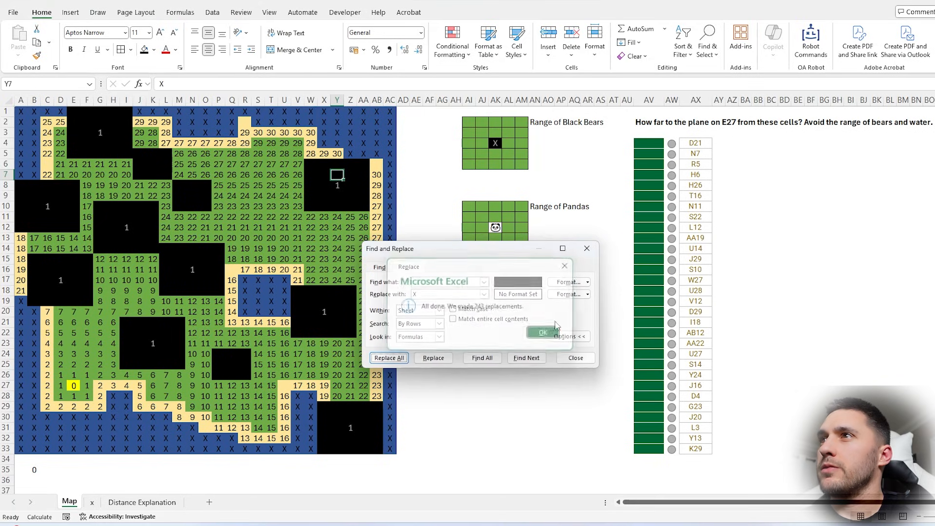
- Replace the contents of all cells that match the black format of Y8 with X, and close Find and Replace
click(588, 282)
click(580, 310)
click(336, 185)
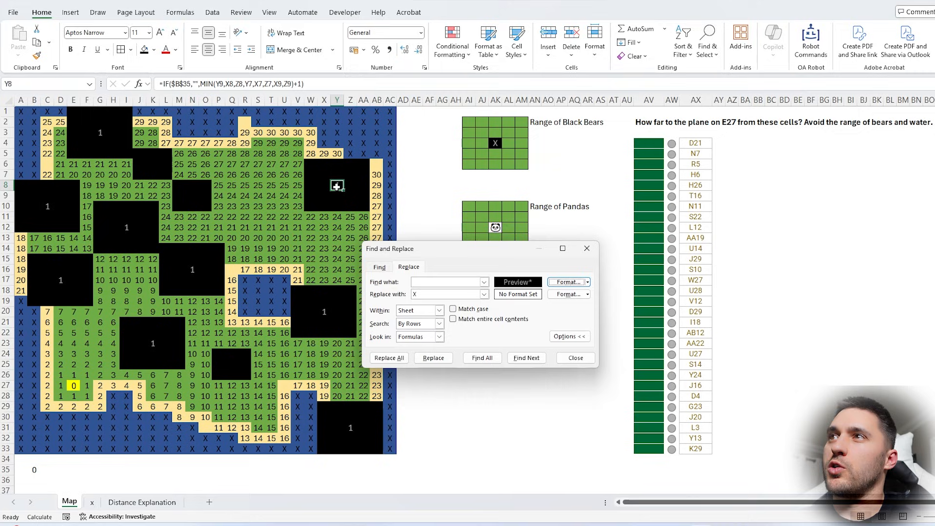
click(390, 358)
click(545, 333)
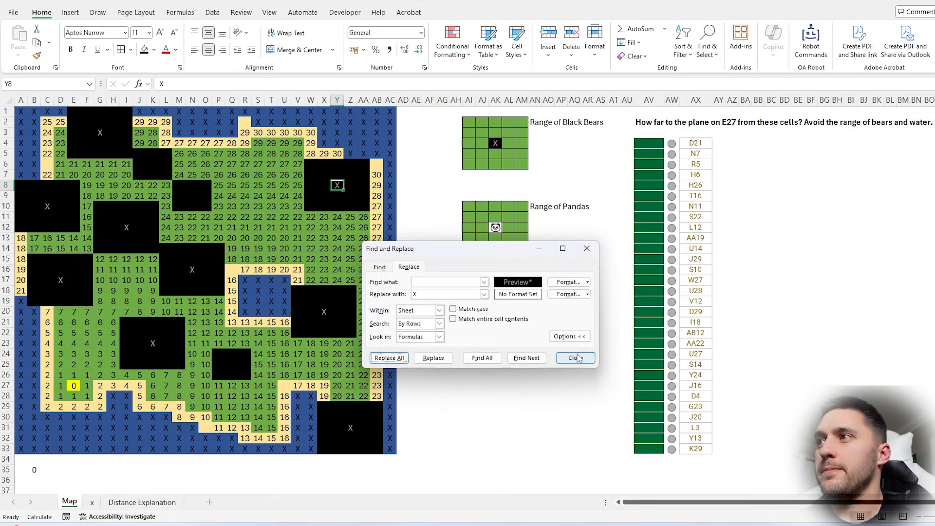
click(575, 358)
- Enter =INDIRECT(AX4) in AV4 and fill it down the answer column to AV33
click(657, 143)
text(=indi)
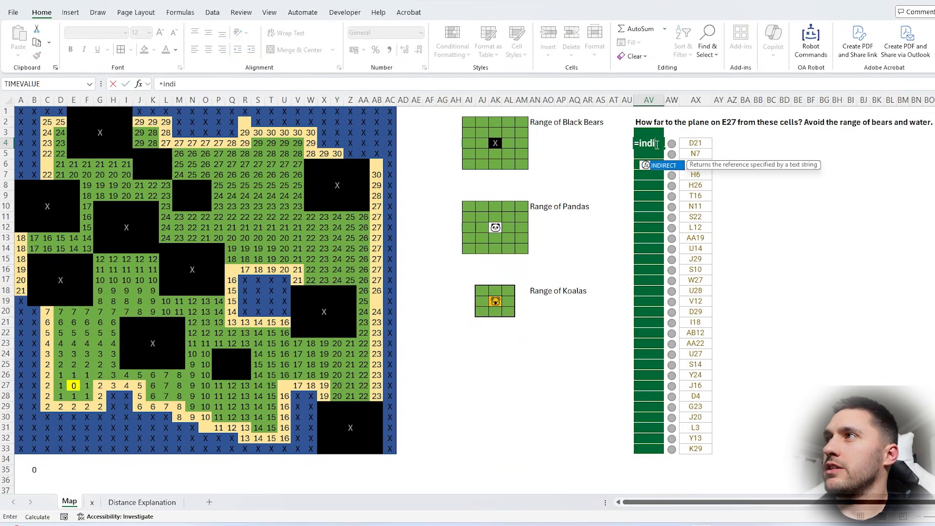
key(Tab)
click(698, 144)
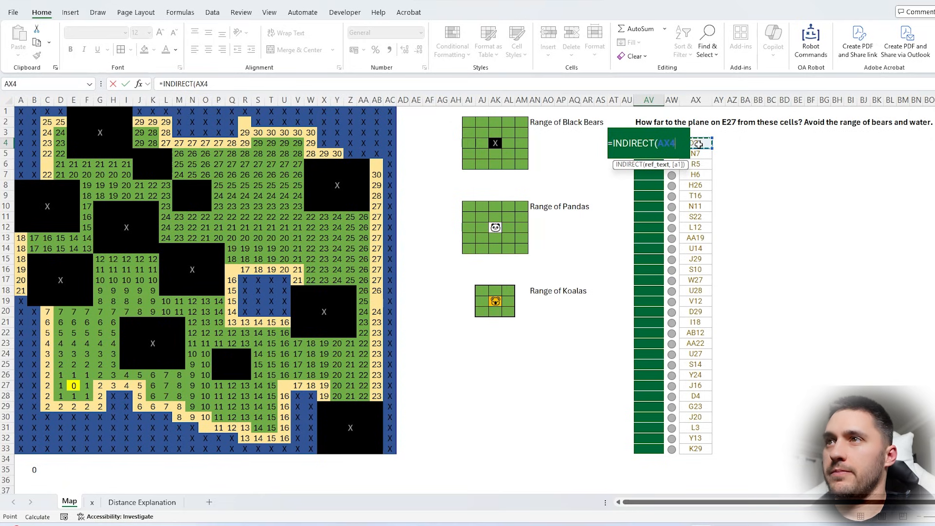
key(Return)
key(Up)
double_click(664, 148)
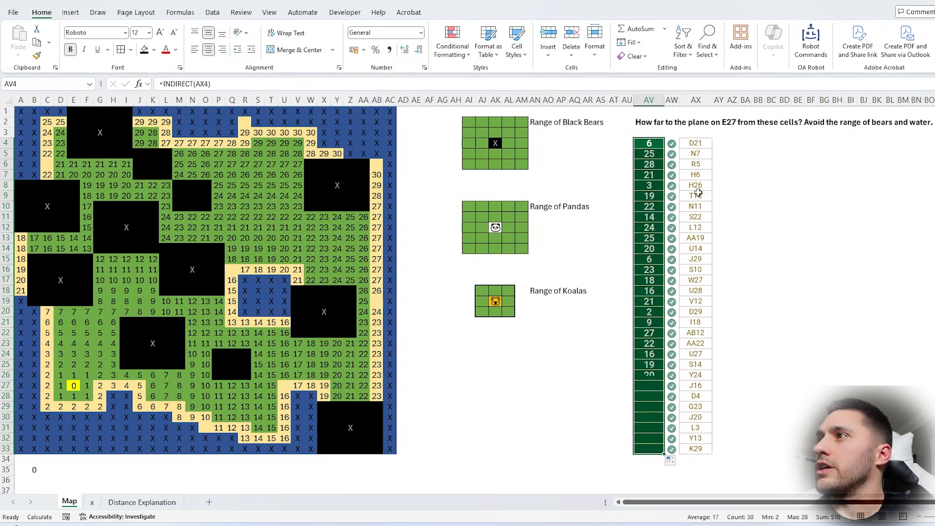
- Review distance cells across the map, the plane cell E27 and the answers in AV4:AV33
click(324, 142)
click(284, 155)
click(258, 187)
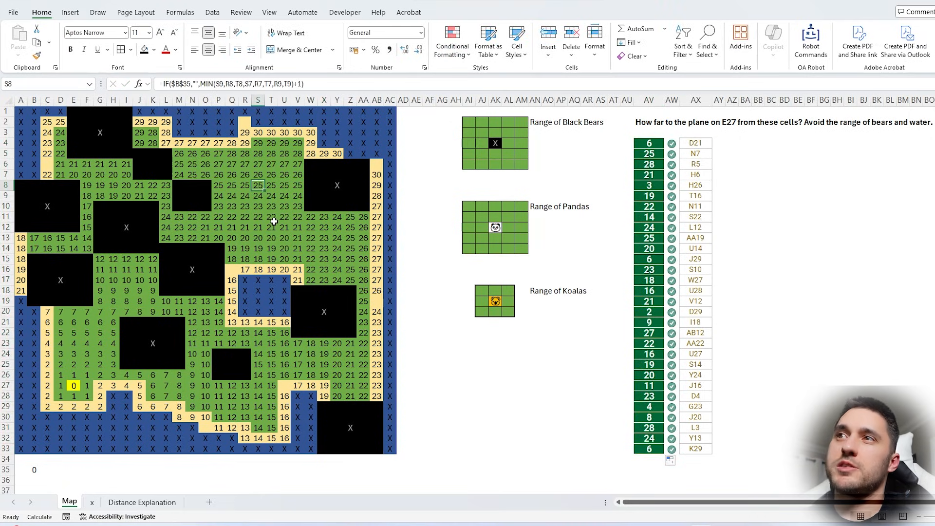
click(274, 220)
click(71, 386)
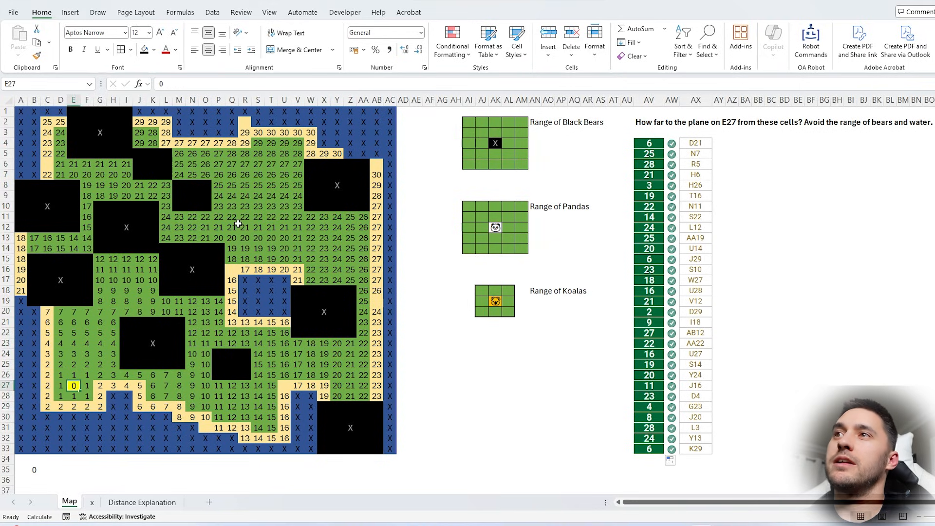
click(253, 225)
drag(652, 146, 652, 449)
click(535, 386)
click(271, 206)
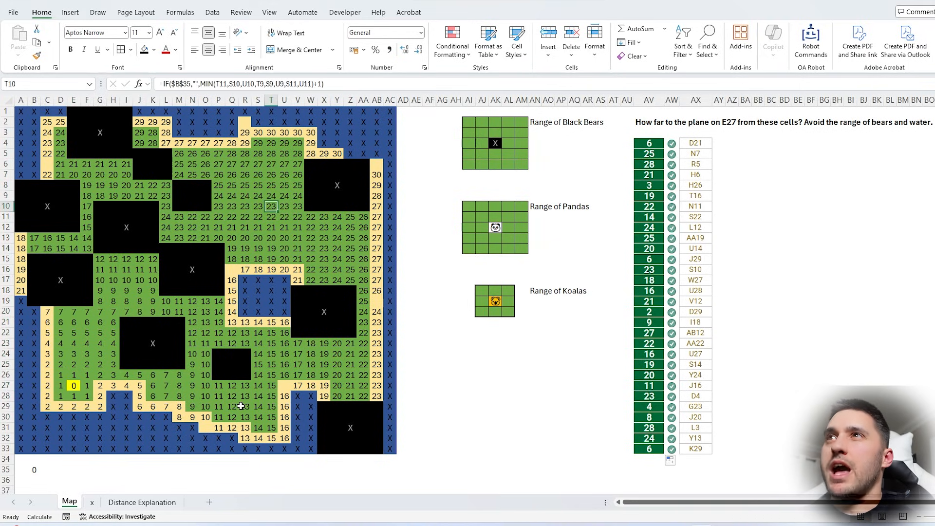
- Compare the Distance Explanation sheet with the Map sheet, ending on Map
click(127, 502)
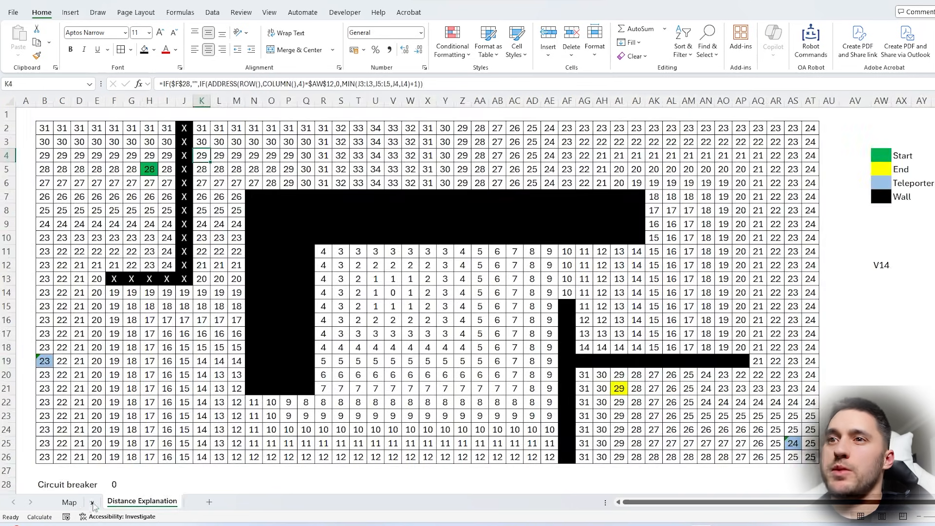
click(69, 502)
click(141, 501)
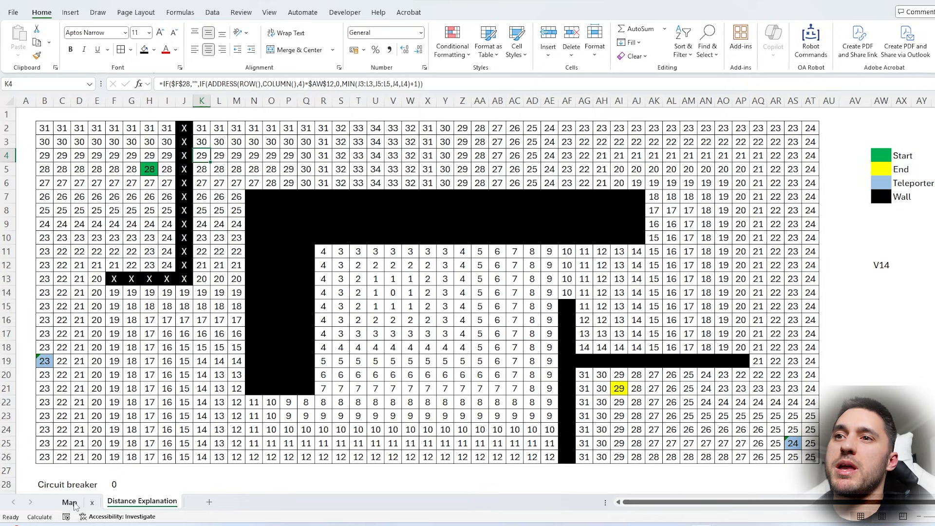
click(69, 502)
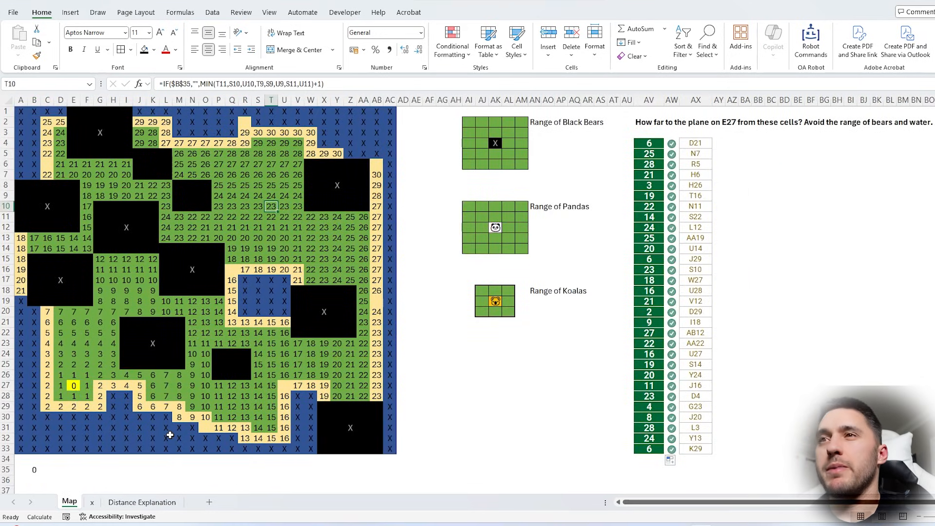
- On the Distance Explanation sheet, replace the formula in the green start cell H5 with 0
click(142, 502)
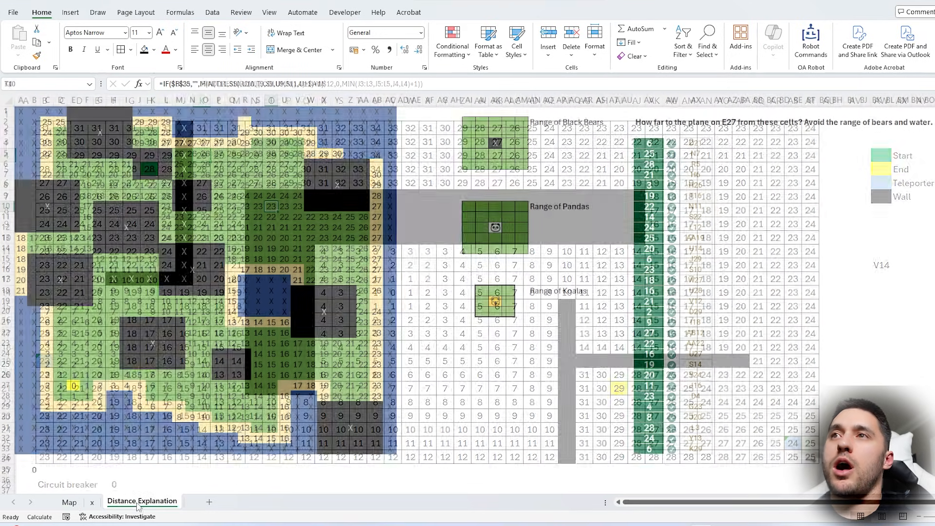
click(151, 167)
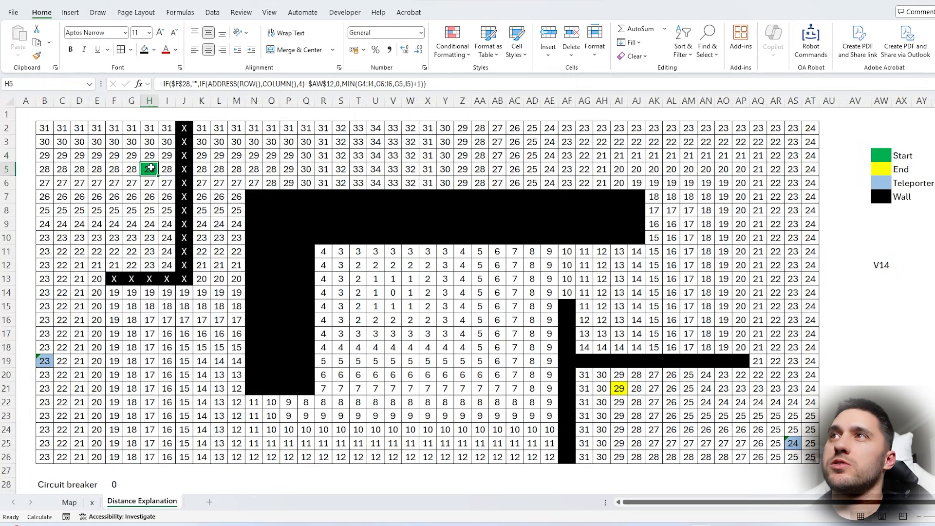
text(0)
key(Return)
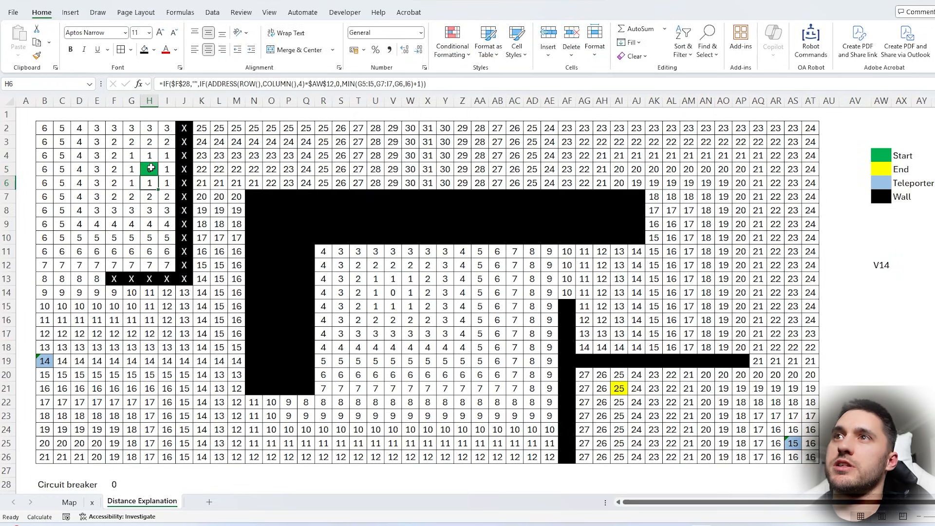
- Try rewriting the end of H4's formula as MIN(H5,H3,I3)+1 to use three individual neighbour cells, and undo the edit
key(Up)
key(Up)
click(344, 85)
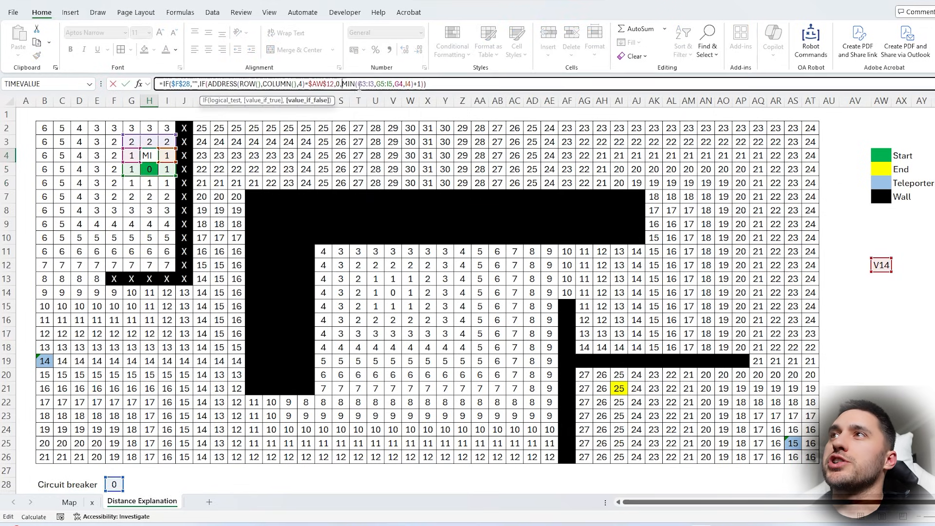
drag(358, 84, 476, 83)
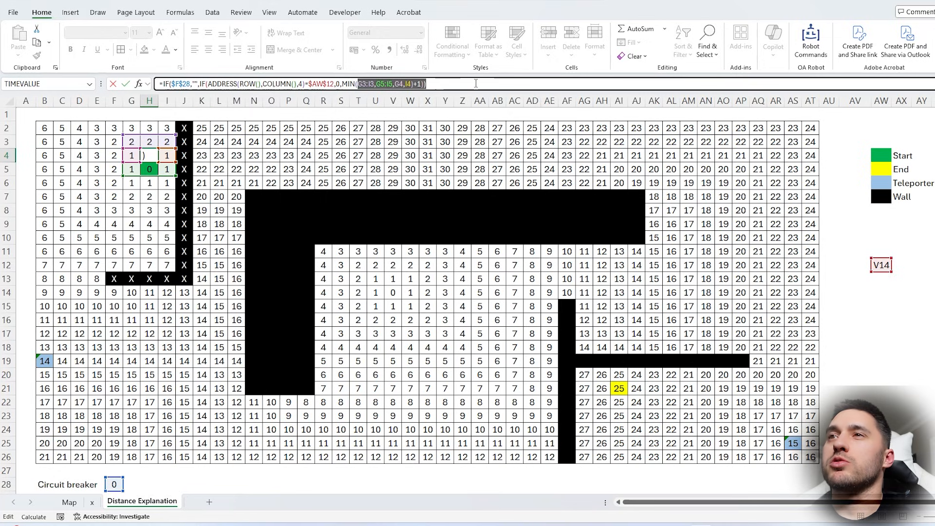
click(150, 169)
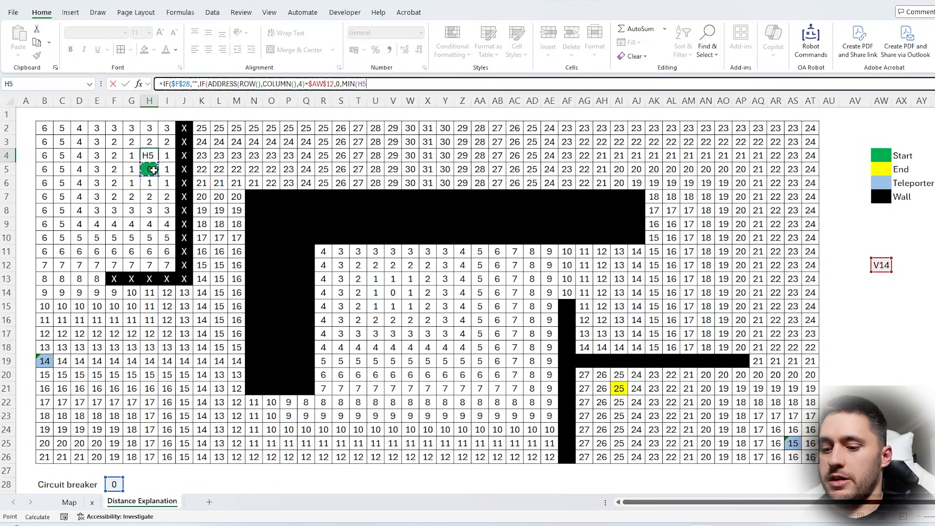
text(,)
click(149, 142)
text(,)
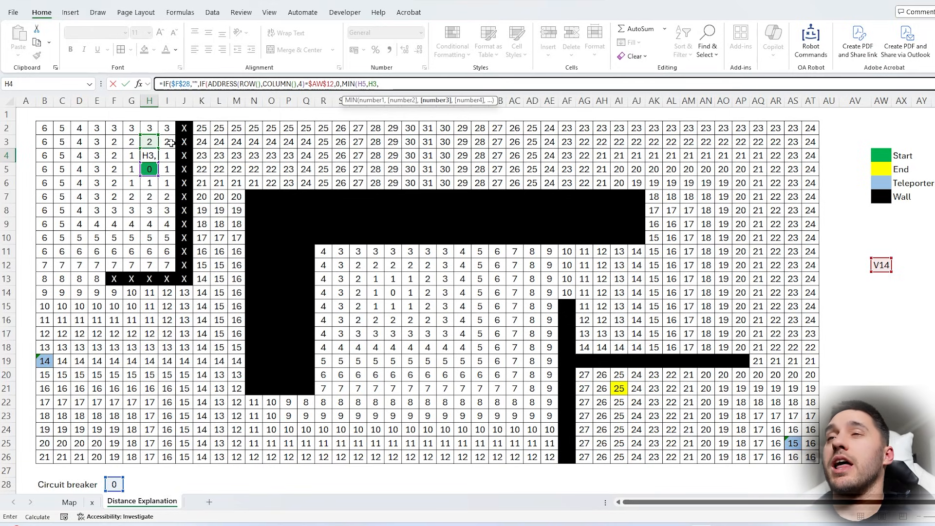
click(170, 142)
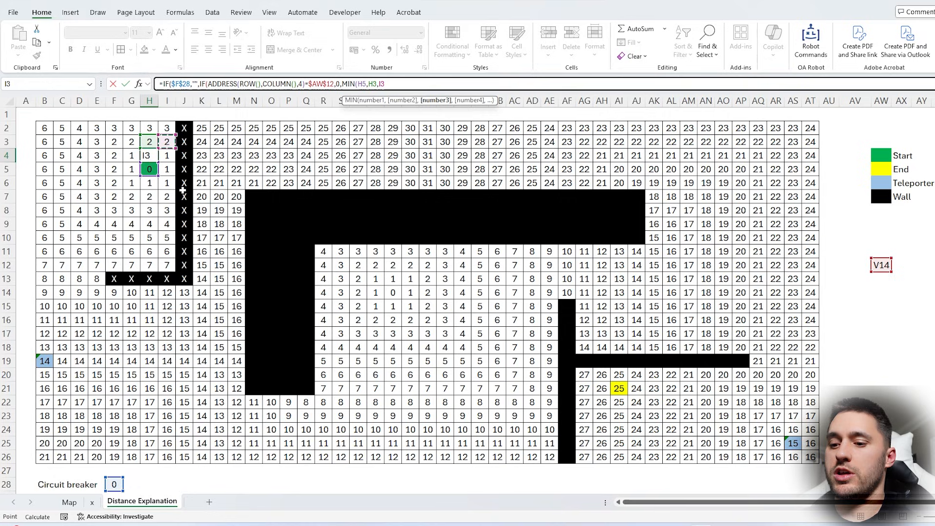
text()+1)
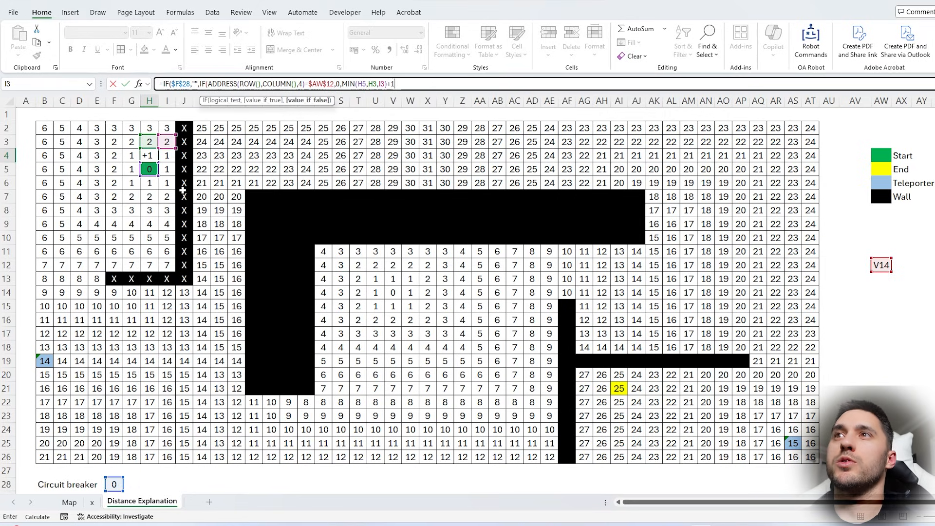
key(Return)
key(Return)
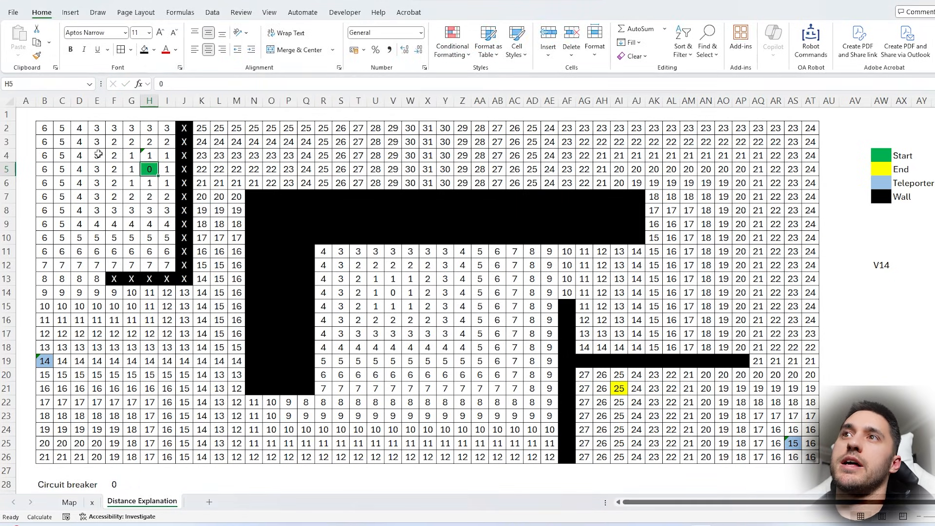
key(ctrl+z)
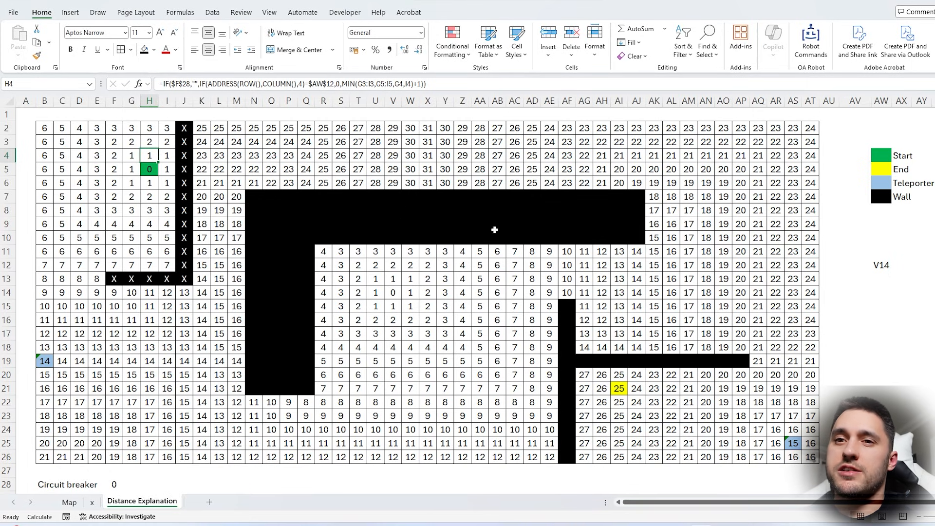
- Look through the workbook's sheets, return to the Map sheet and select the empty cell AI29
click(70, 505)
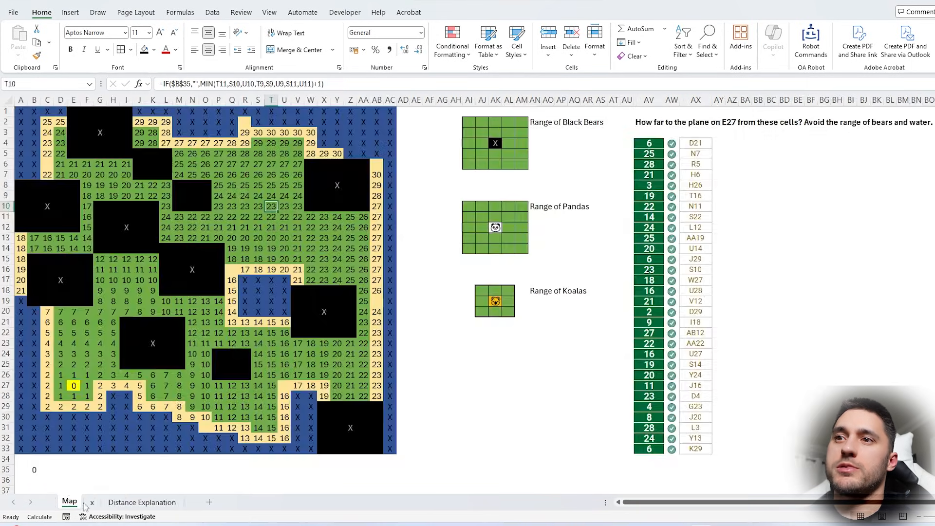
click(125, 503)
click(93, 504)
click(71, 503)
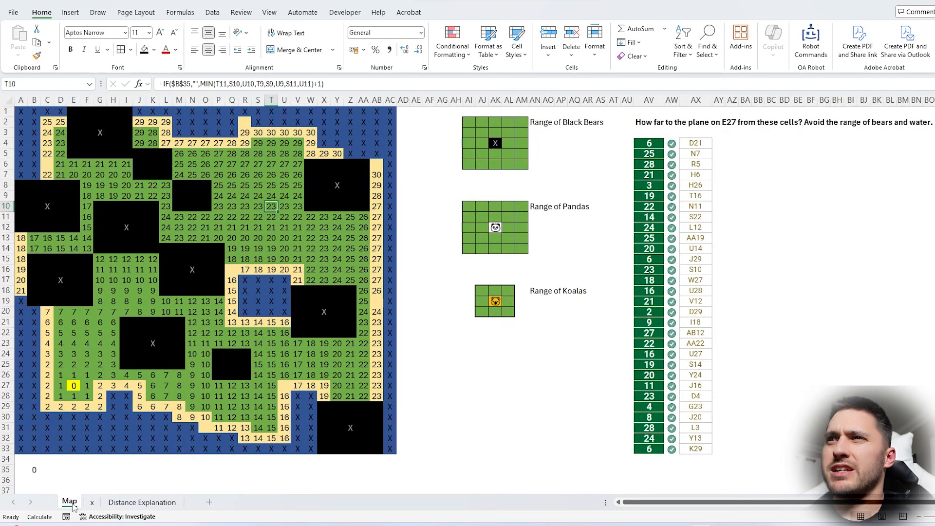
click(469, 406)
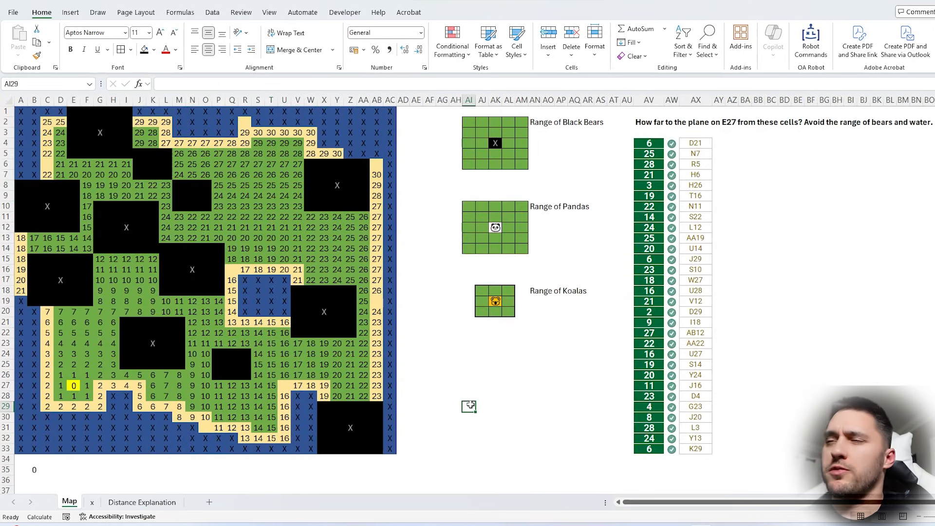